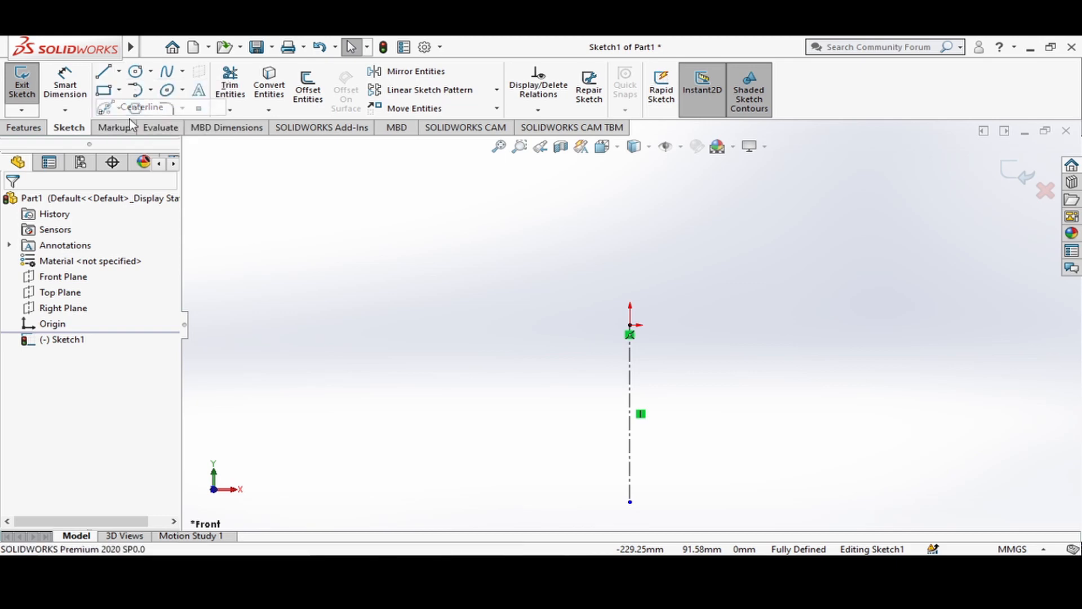
# Step: Draw a slanted centerline about 124 mm long from the origin, down and to the right of the vertical centerline
pyautogui.click(629, 333)
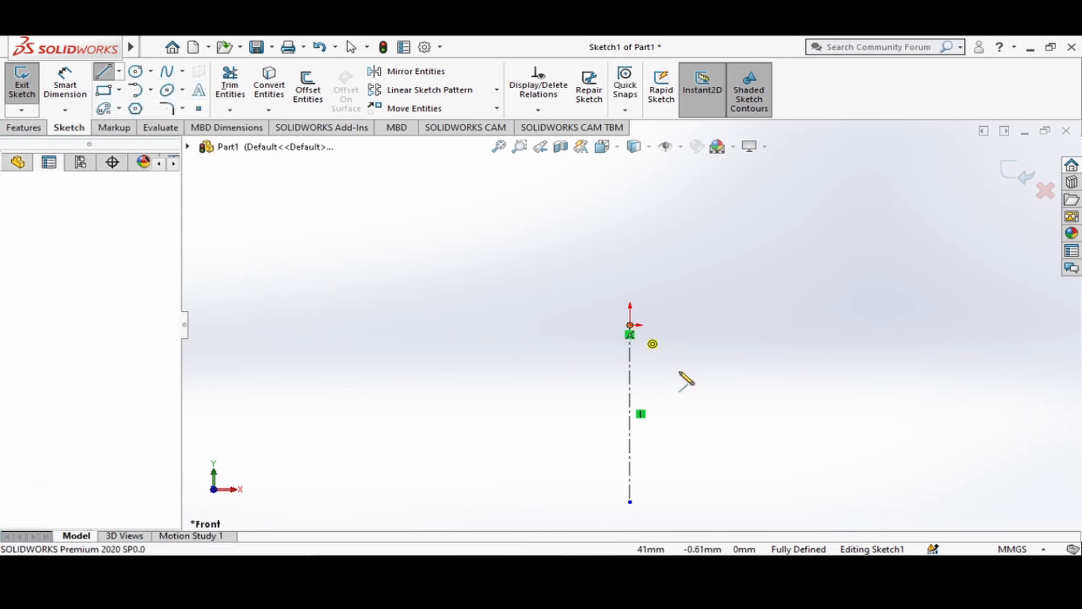
pyautogui.click(780, 495)
pyautogui.press('Escape')
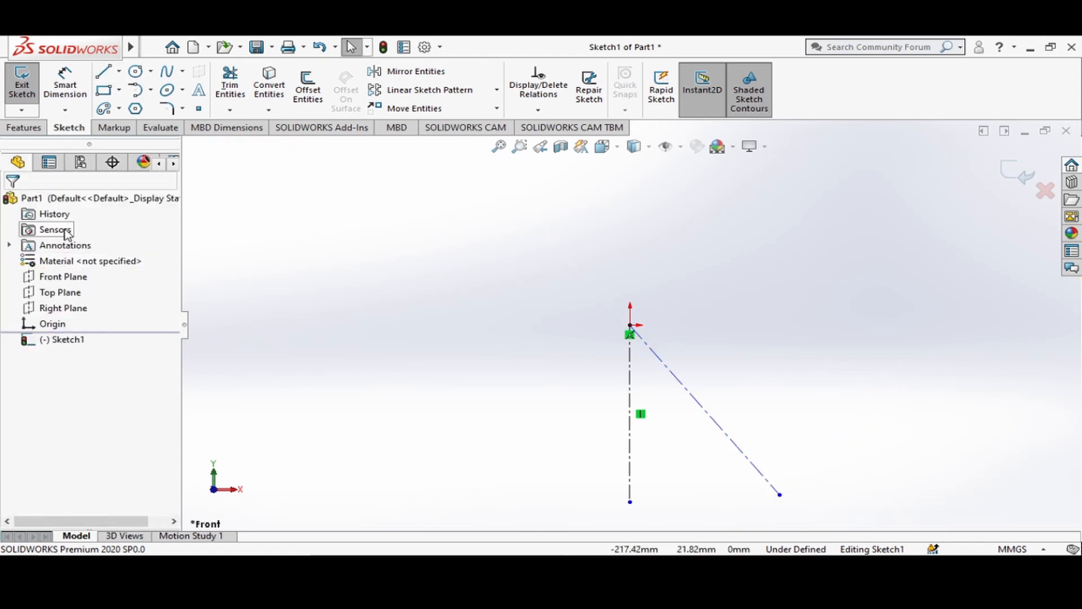
# Step: Dimension the angle between the vertical and slanted centerlines as 30°
pyautogui.click(78, 97)
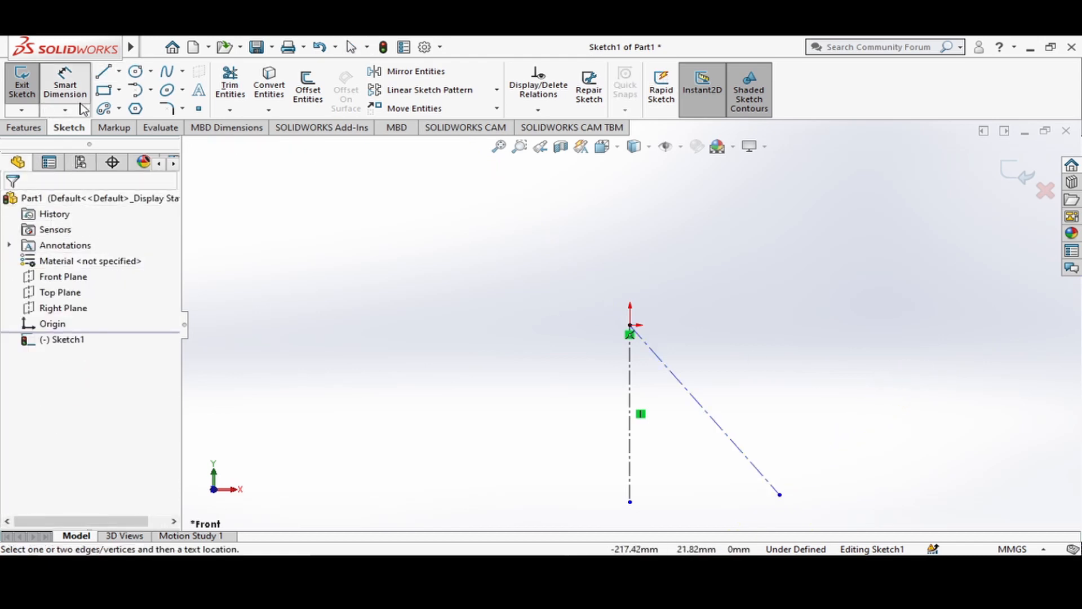
pyautogui.click(630, 478)
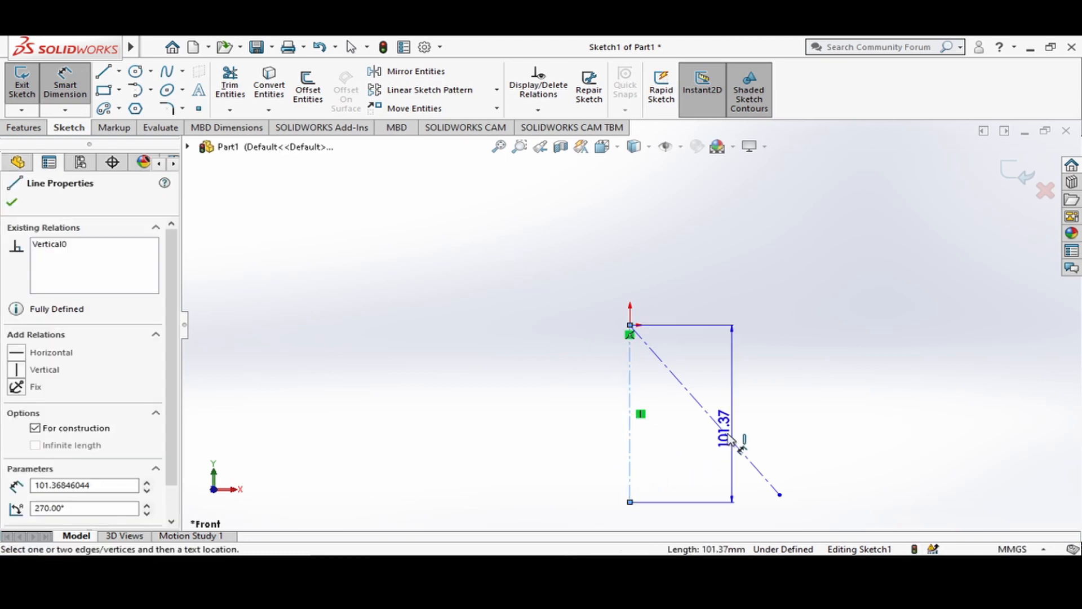
pyautogui.click(736, 445)
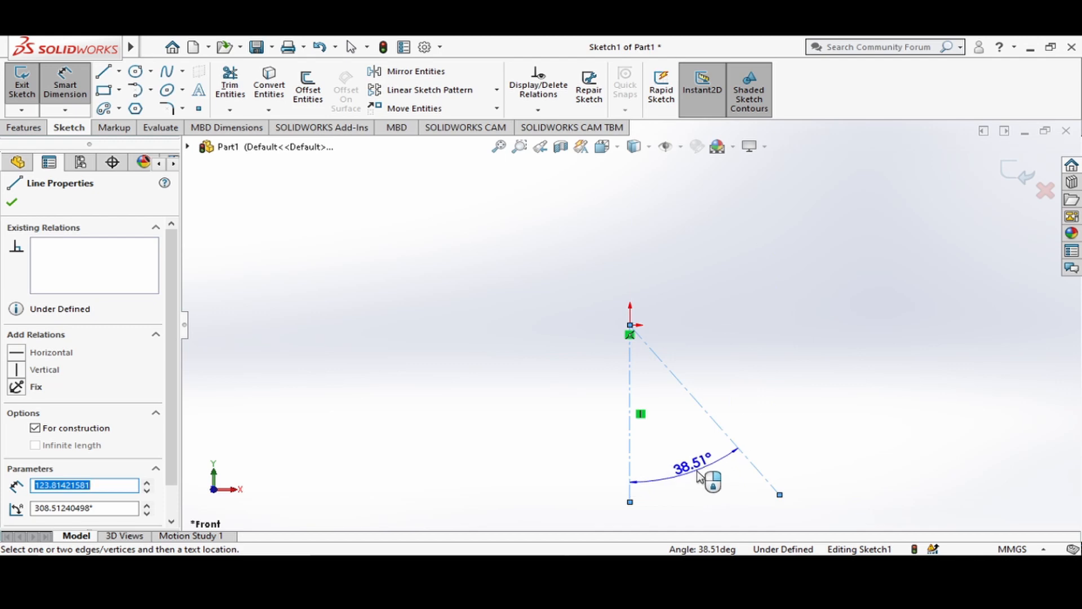
pyautogui.click(701, 477)
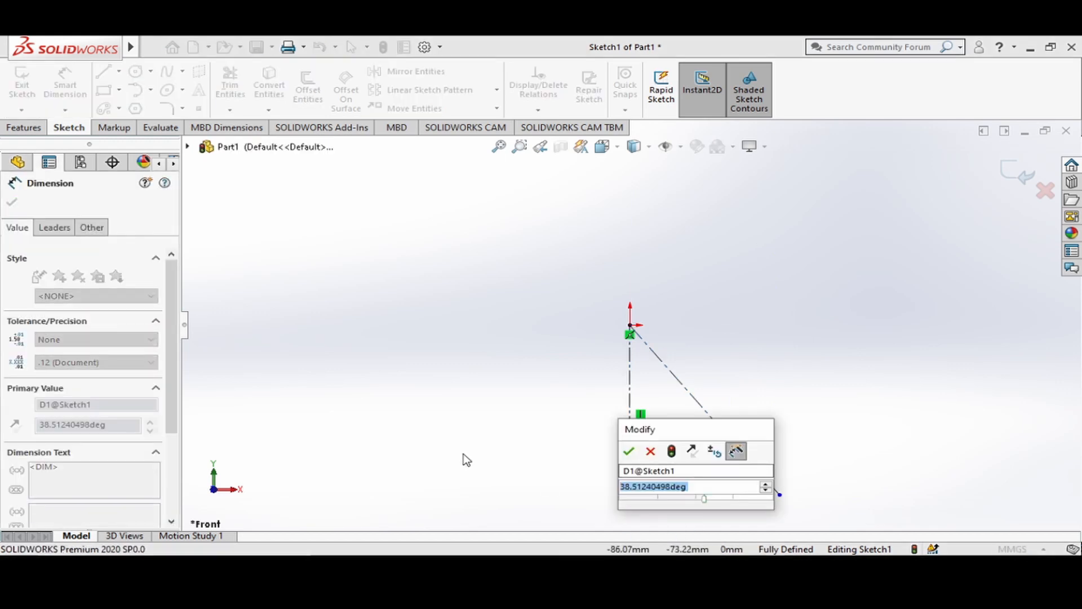
pyautogui.write('30')
pyautogui.press('Return')
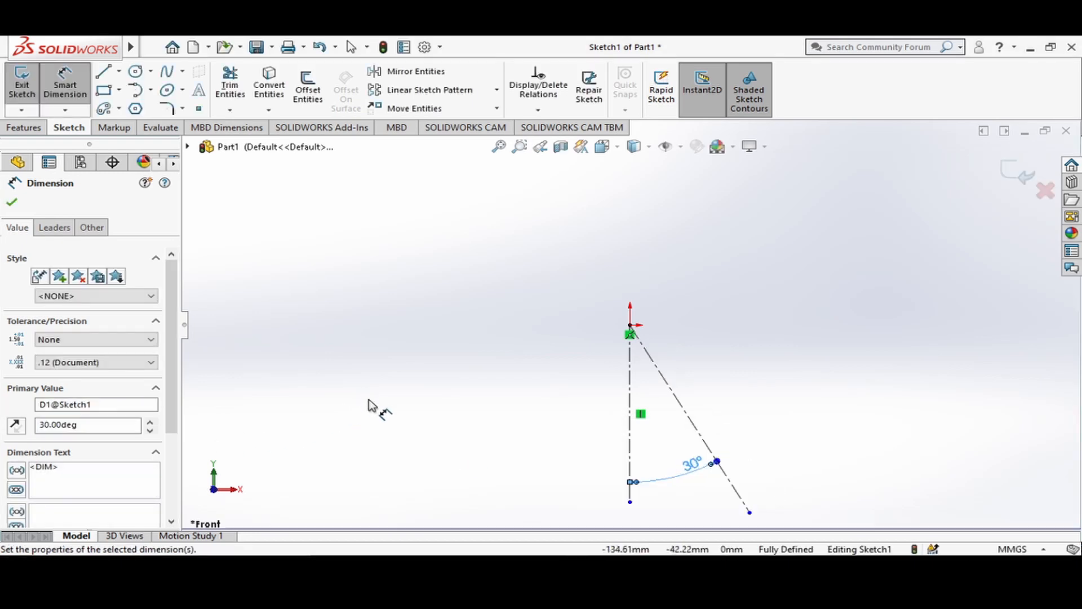
# Step: Dimension the slanted centerline's length as 65 mm and move the 30° angle dimension closer to the origin
pyautogui.click(667, 383)
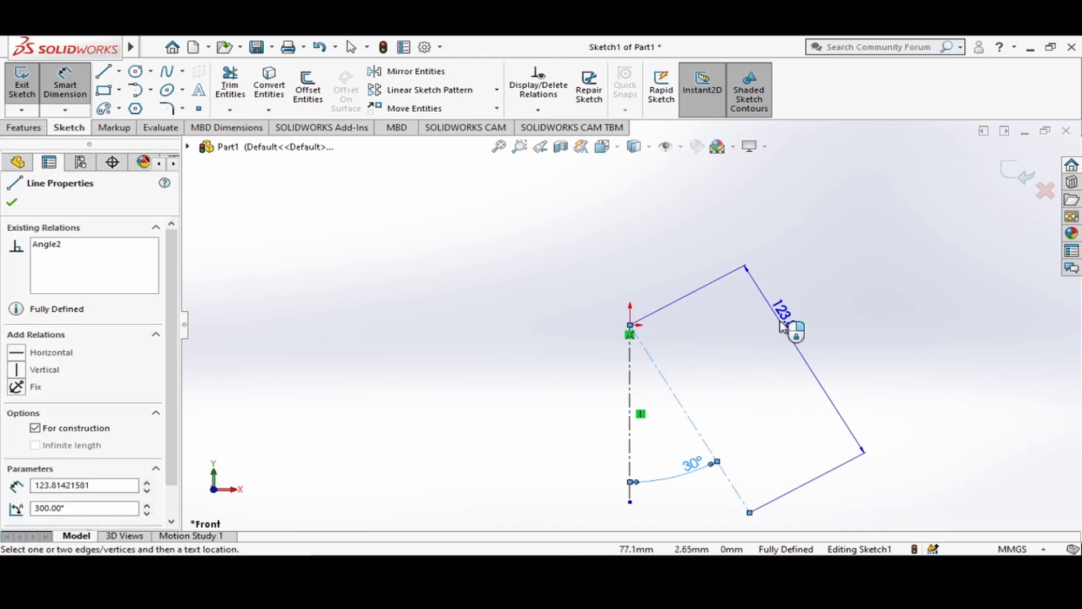
pyautogui.click(783, 326)
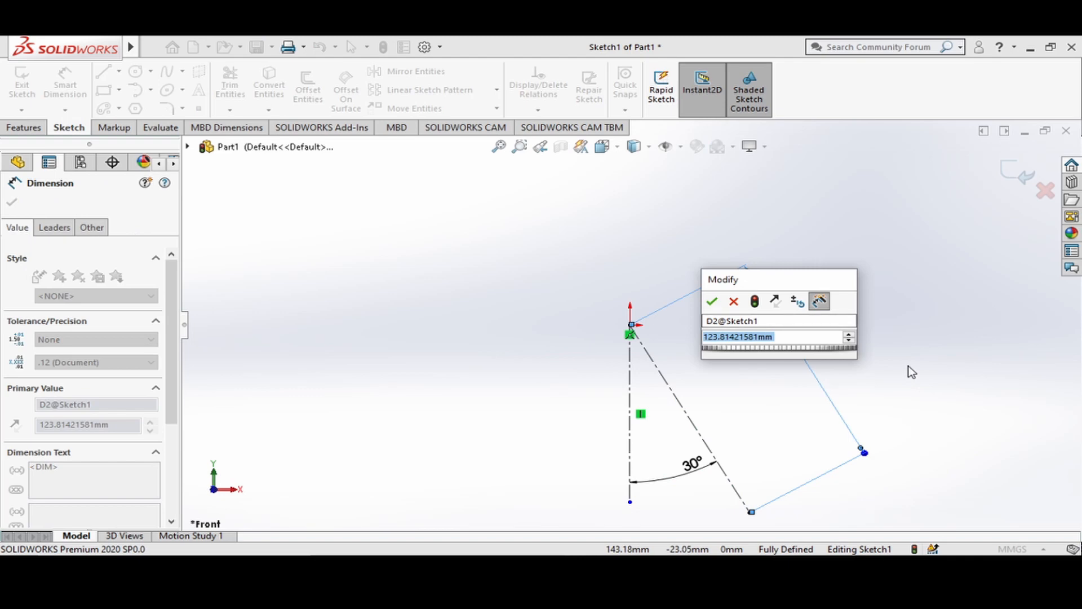
pyautogui.write('65')
pyautogui.press('Return')
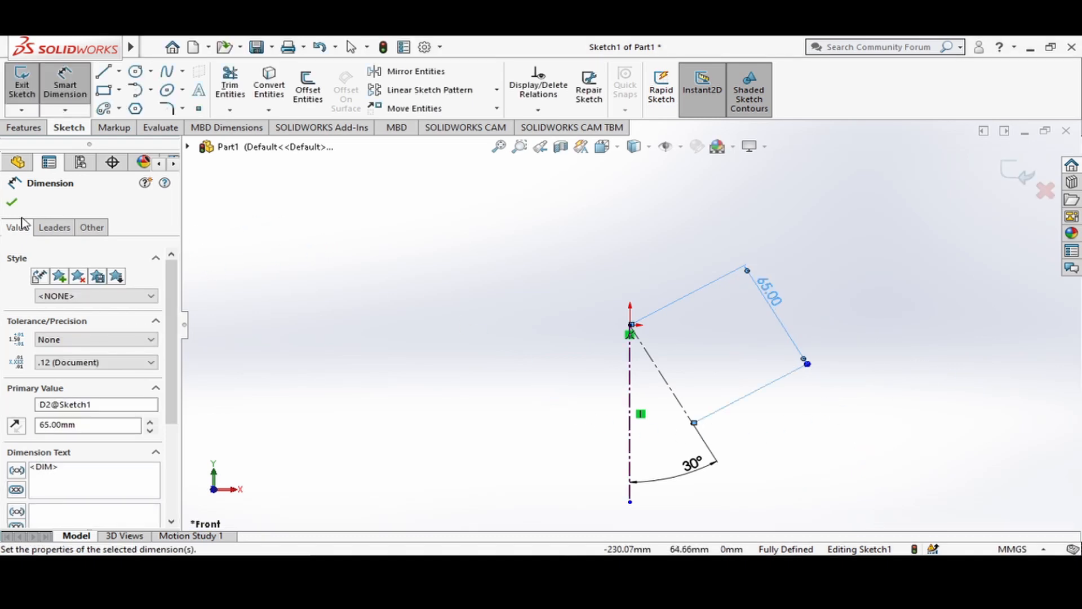
pyautogui.click(12, 203)
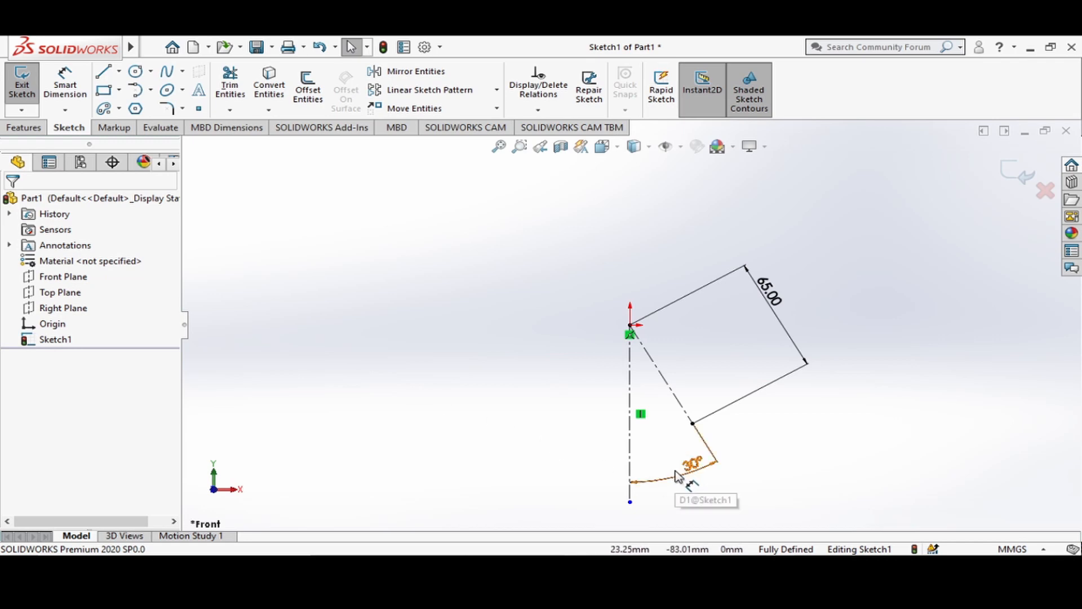
pyautogui.moveTo(689, 481); pyautogui.dragTo(654, 420)
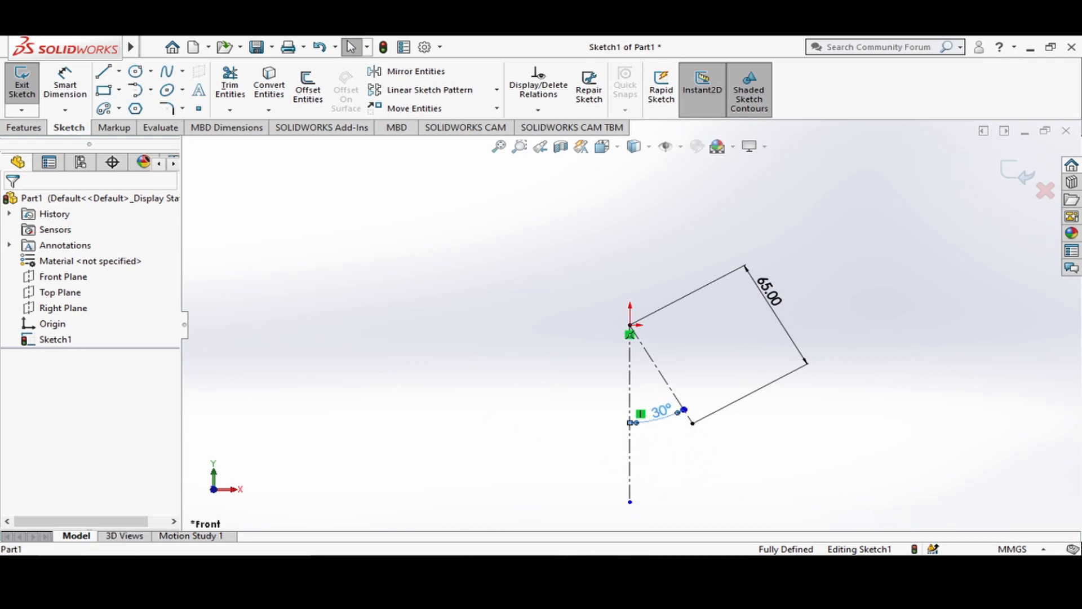
pyautogui.click(792, 458)
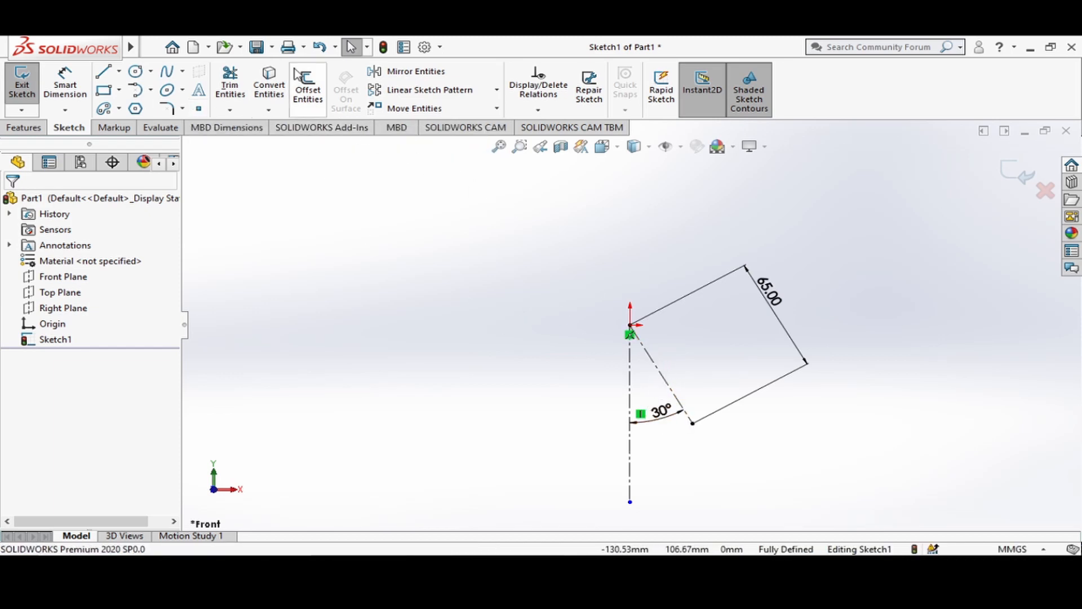
# Step: Offset the slanted centerline bi-directionally by 5 mm with dimensions added
pyautogui.click(307, 90)
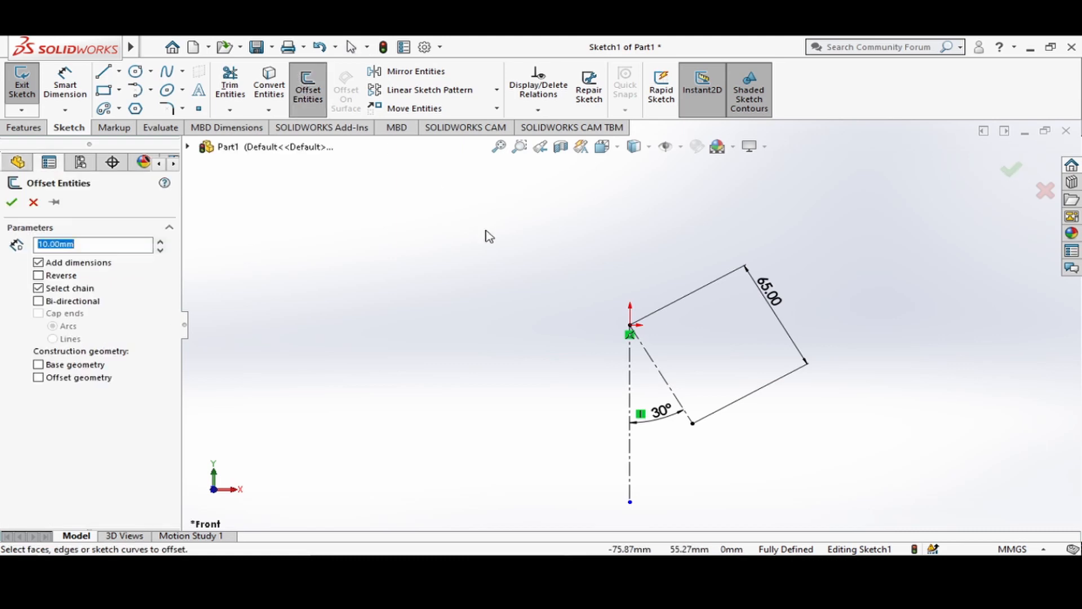
pyautogui.click(671, 390)
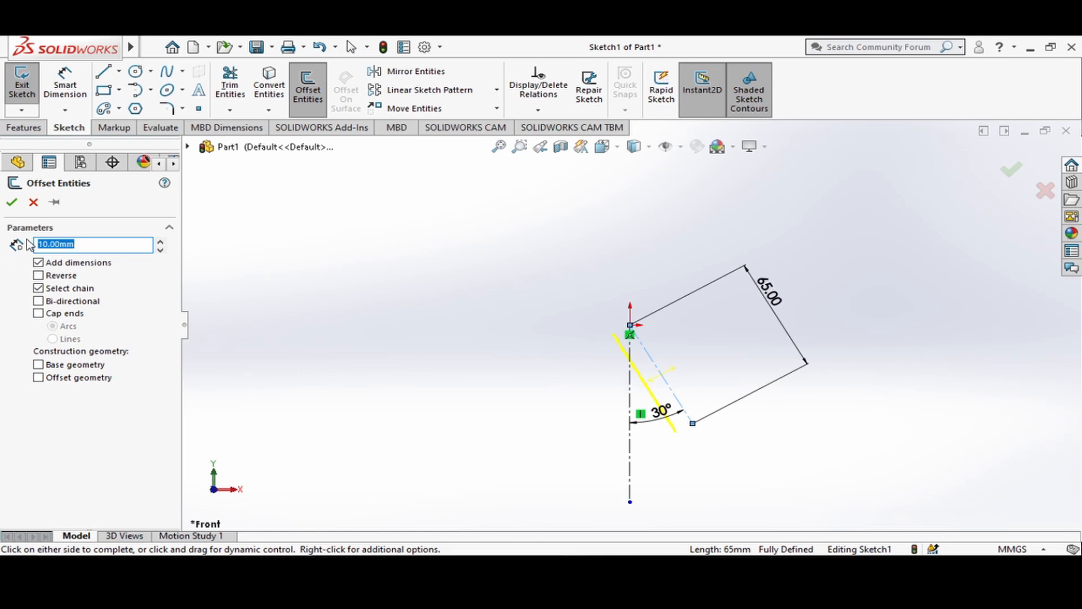
pyautogui.click(38, 302)
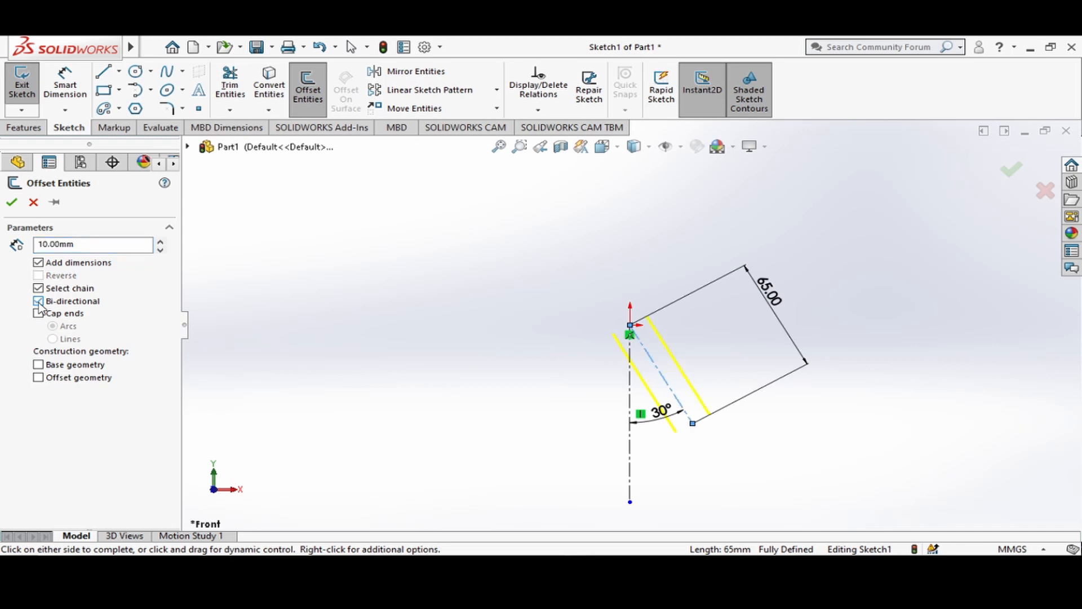
pyautogui.doubleClick(75, 244)
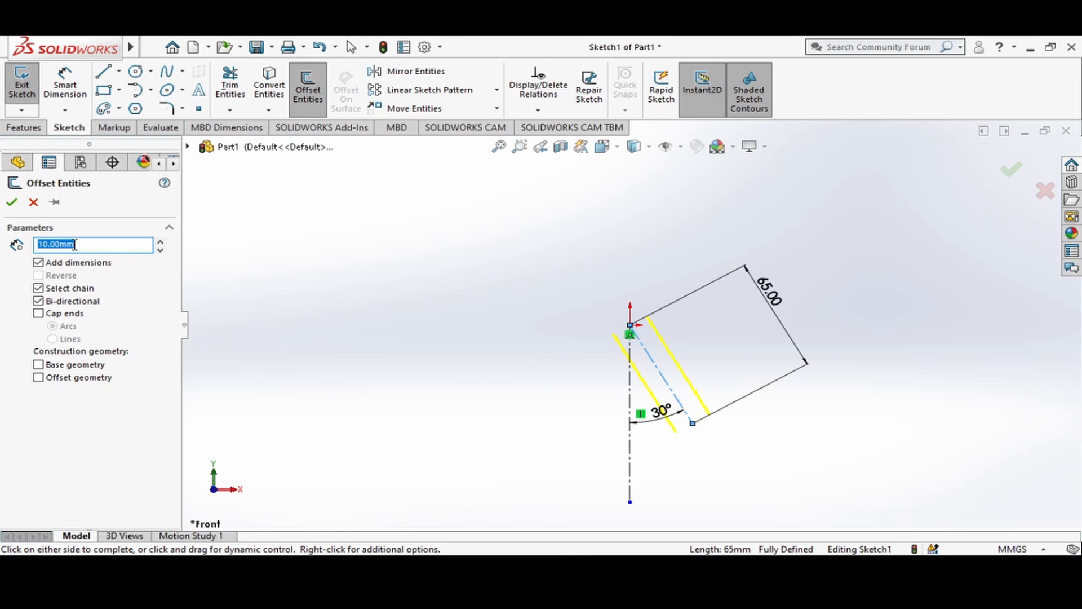
pyautogui.write('5')
pyautogui.press('Return')
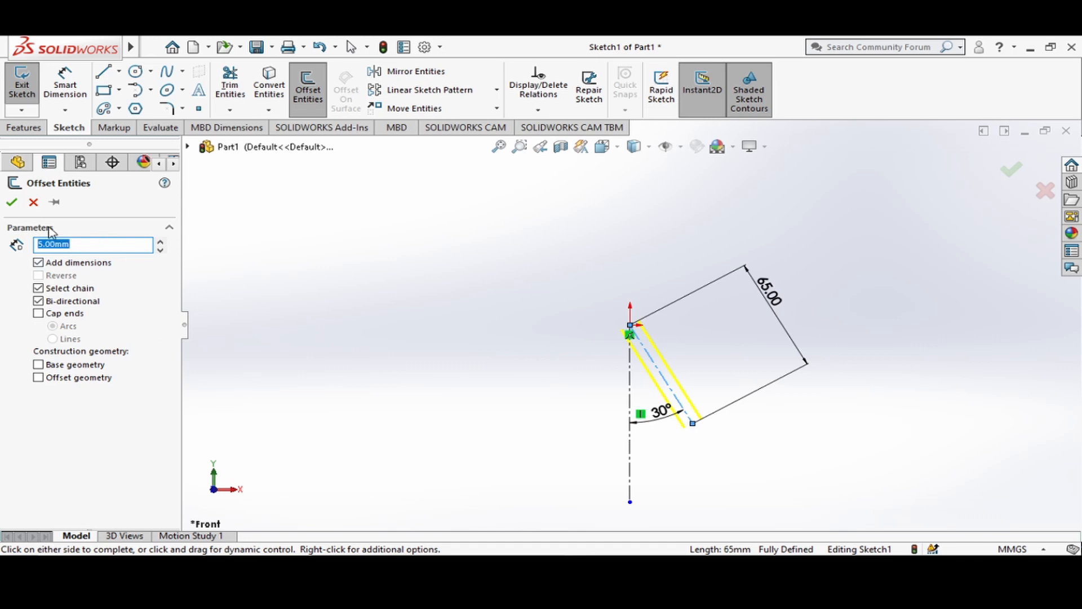
pyautogui.click(11, 202)
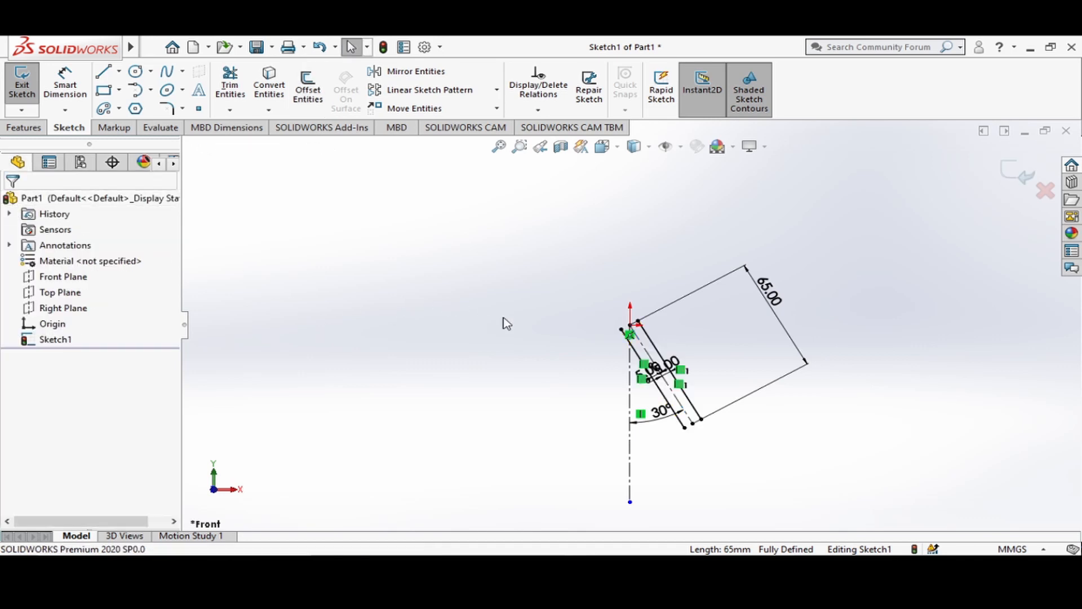
# Step: Draw a line through the origin joining the upper endpoints of the two offset lines
pyautogui.scroll(-1, 709, 449)
pyautogui.scroll(3, 698, 447)
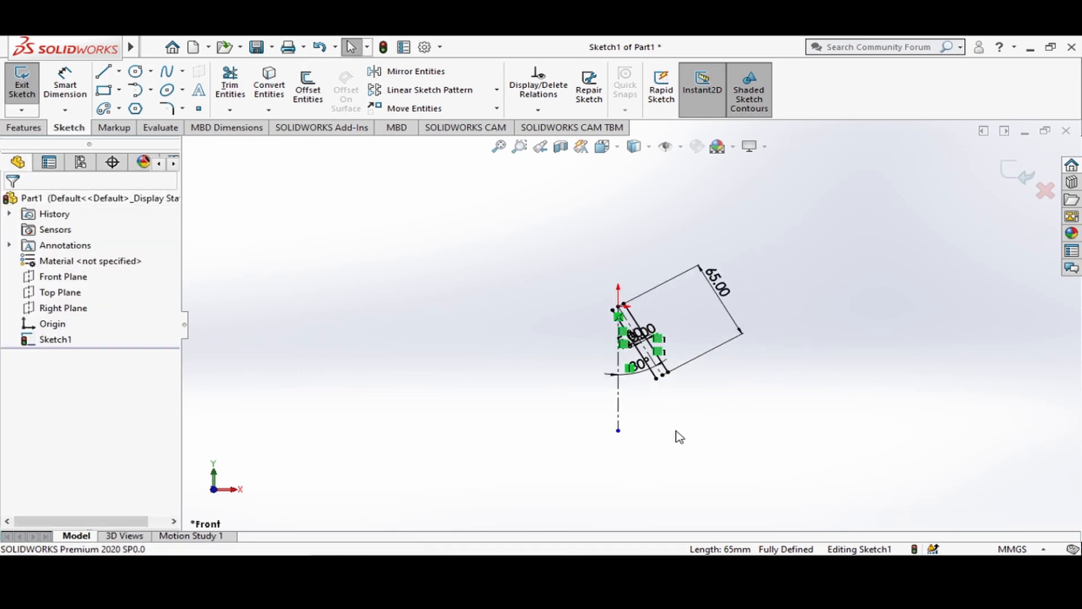
pyautogui.scroll(-4, 677, 431)
pyautogui.scroll(1, 634, 299)
pyautogui.scroll(2, 611, 220)
pyautogui.scroll(-4, 648, 316)
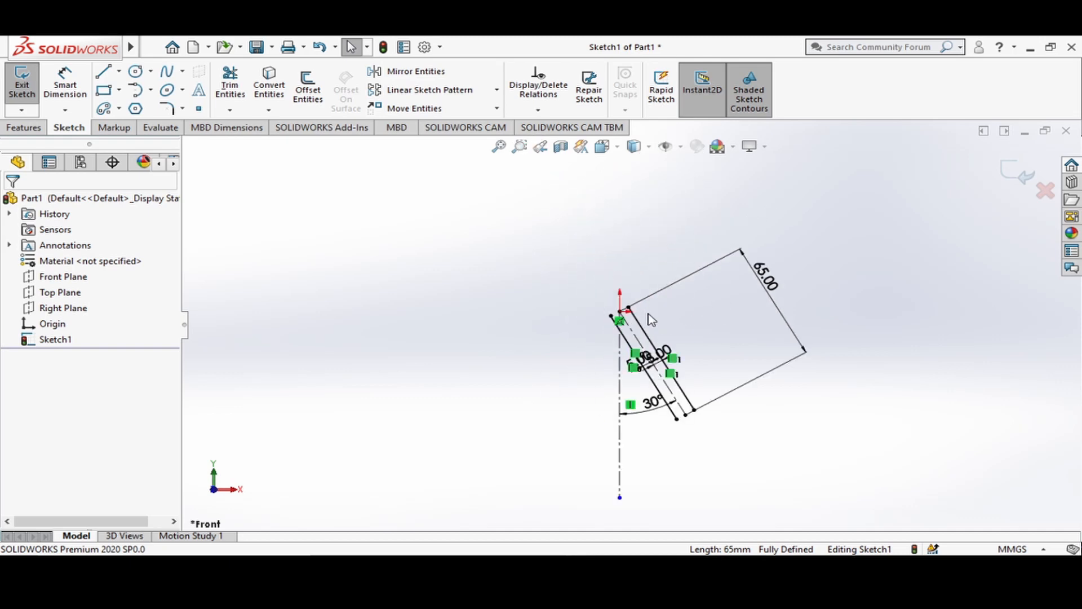
pyautogui.scroll(-1, 647, 352)
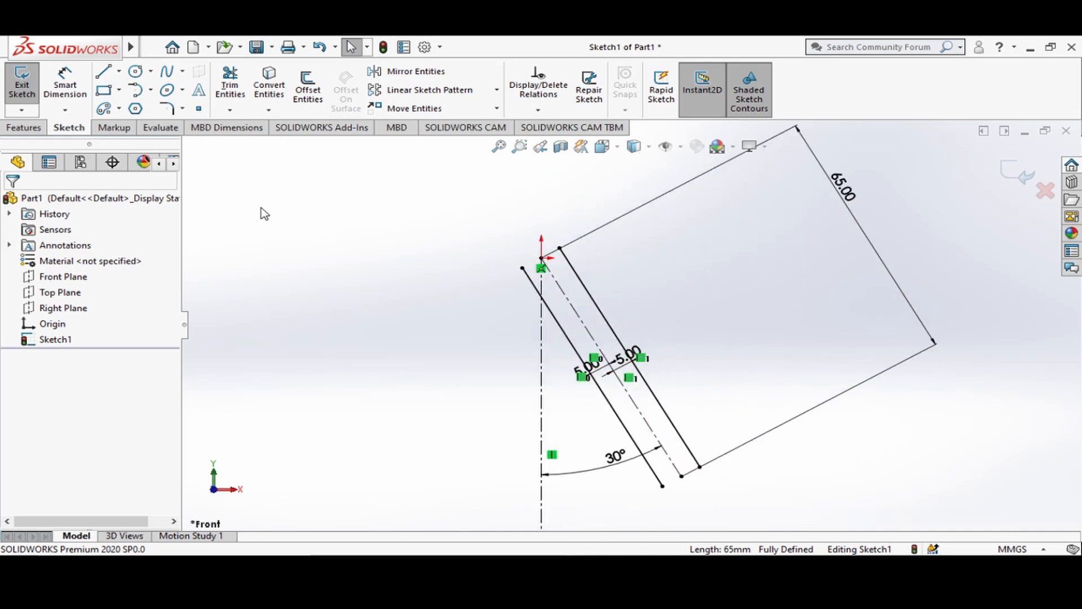
pyautogui.click(150, 71)
pyautogui.click(118, 71)
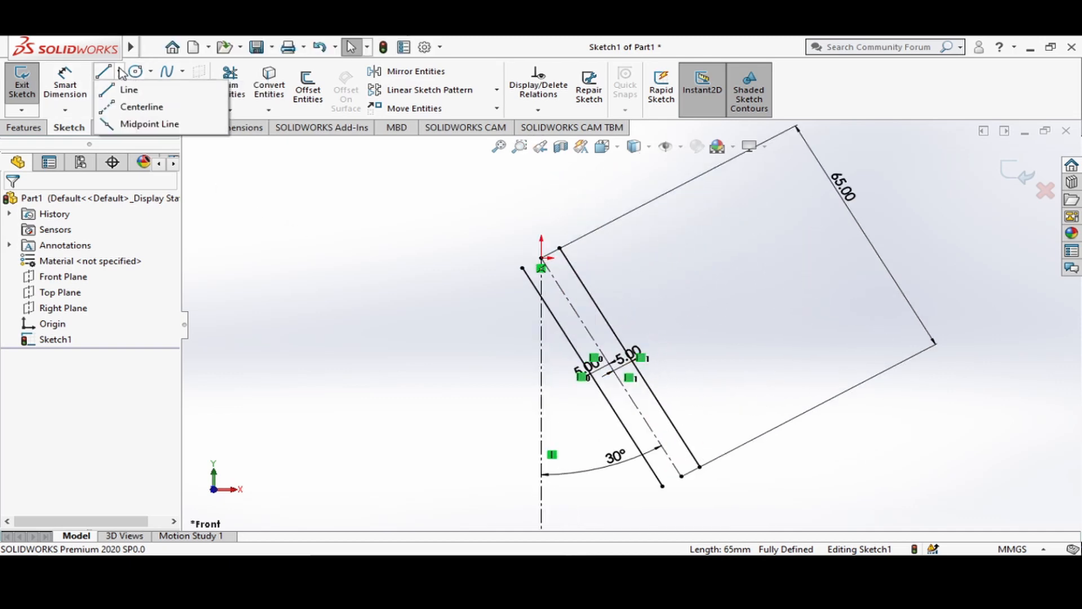
pyautogui.click(119, 70)
pyautogui.click(104, 71)
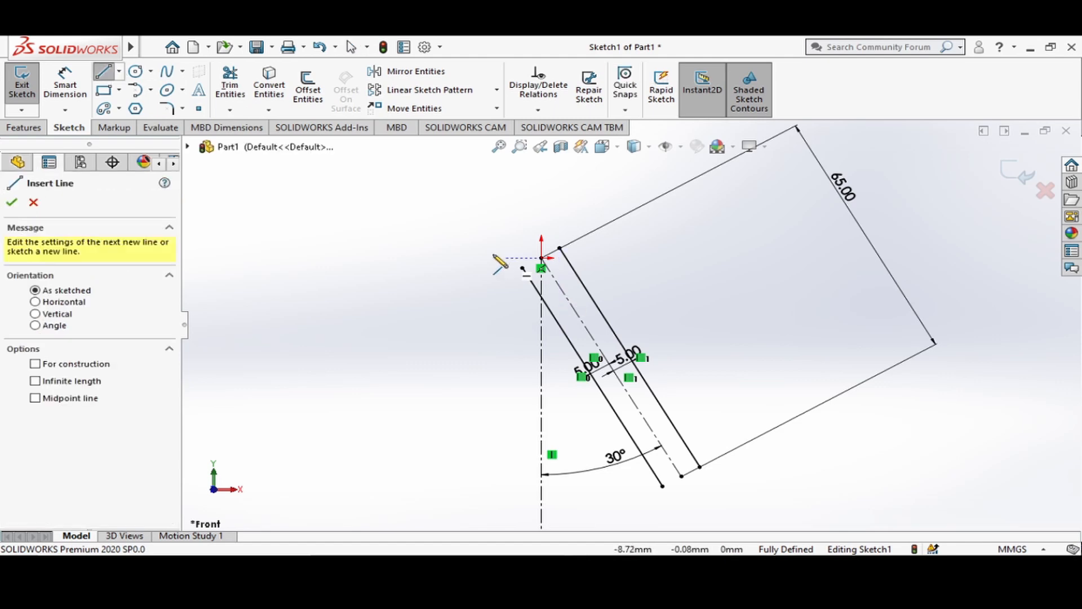
pyautogui.click(523, 267)
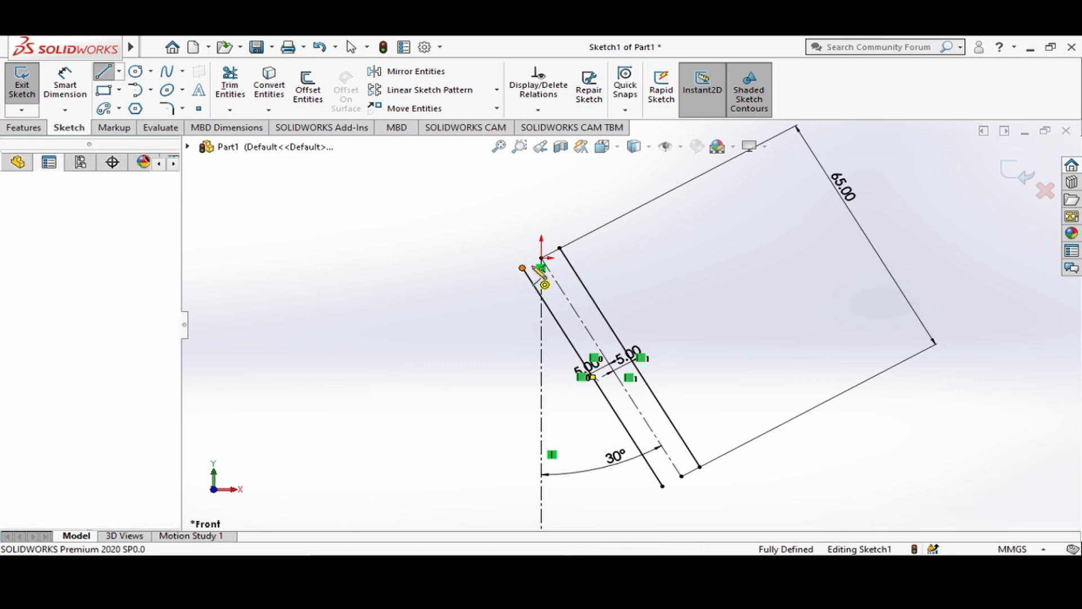
pyautogui.click(560, 248)
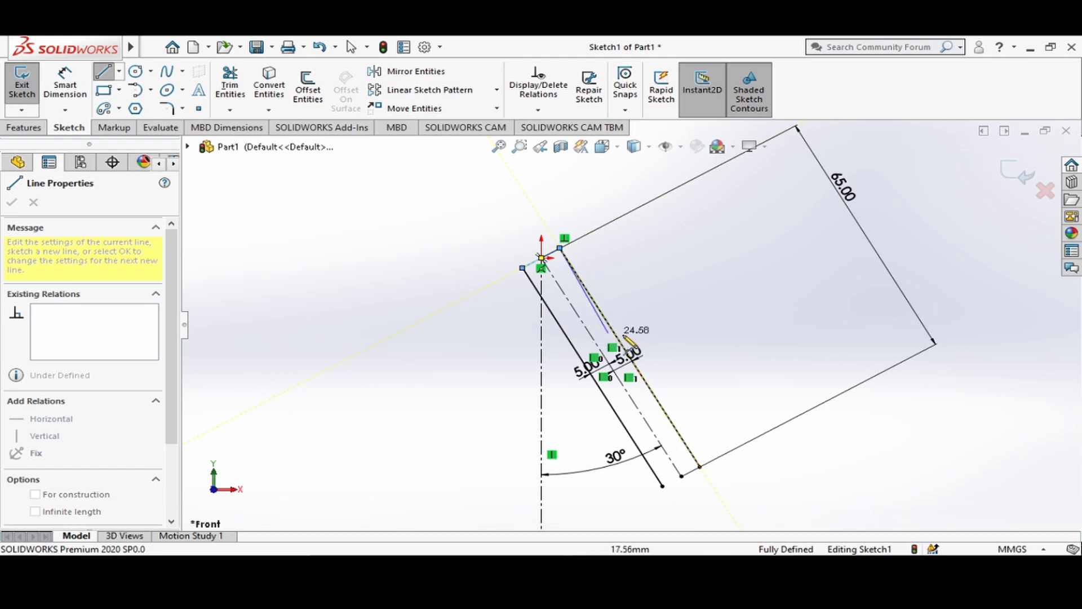
pyautogui.press('Escape')
pyautogui.press('Escape')
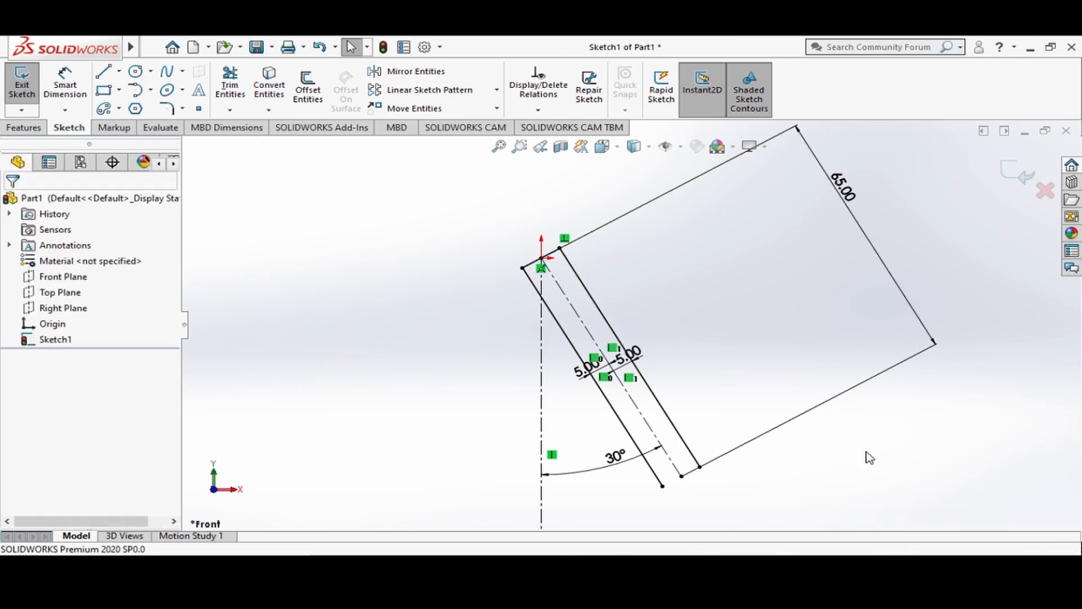
# Step: Close the profile with a line joining the lower endpoints of the two offset lines
pyautogui.press('l')
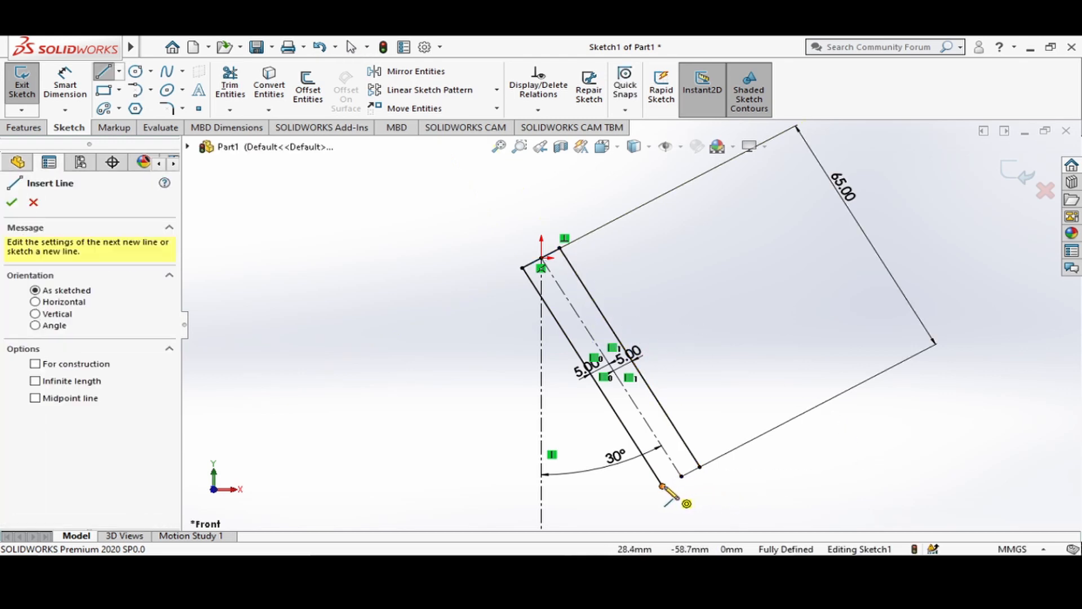
pyautogui.click(664, 486)
pyautogui.click(700, 467)
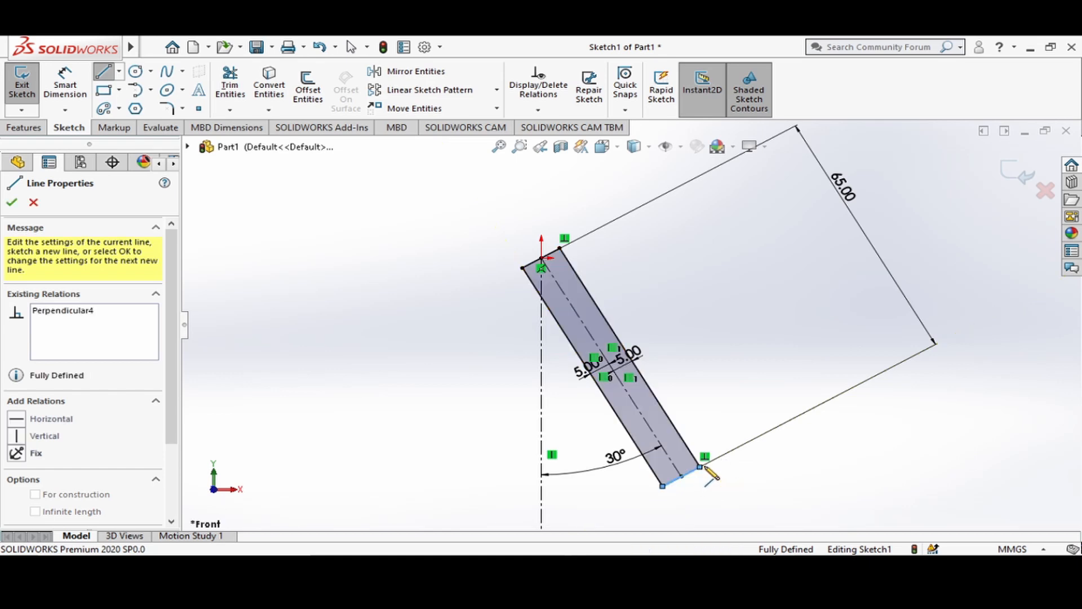
pyautogui.press('Escape')
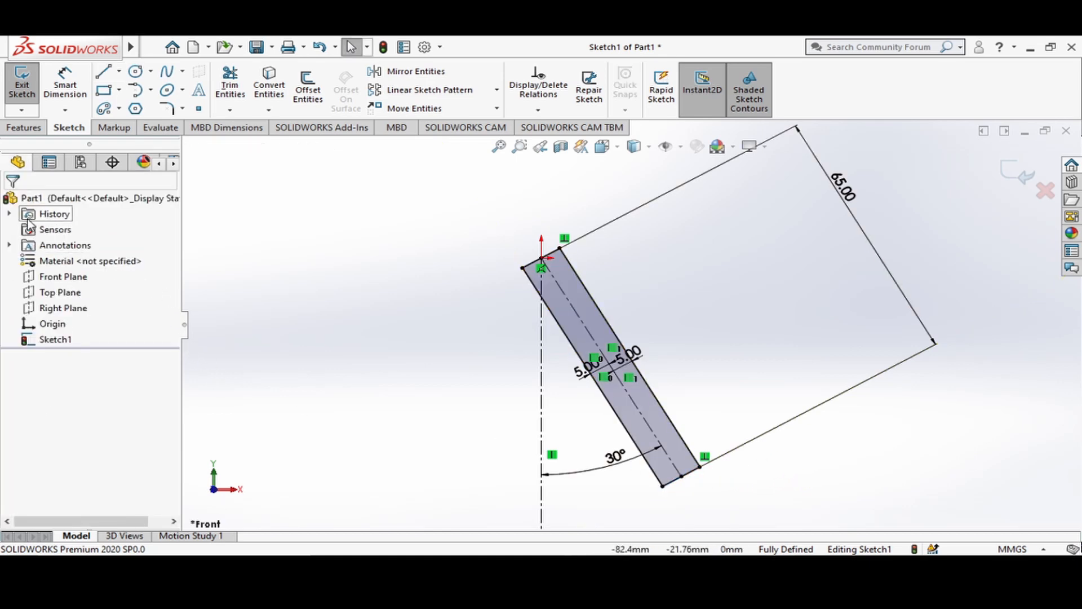
# Step: Extrude the closed slanted profile as a blind boss 12 mm deep from the sketch plane
pyautogui.click(24, 127)
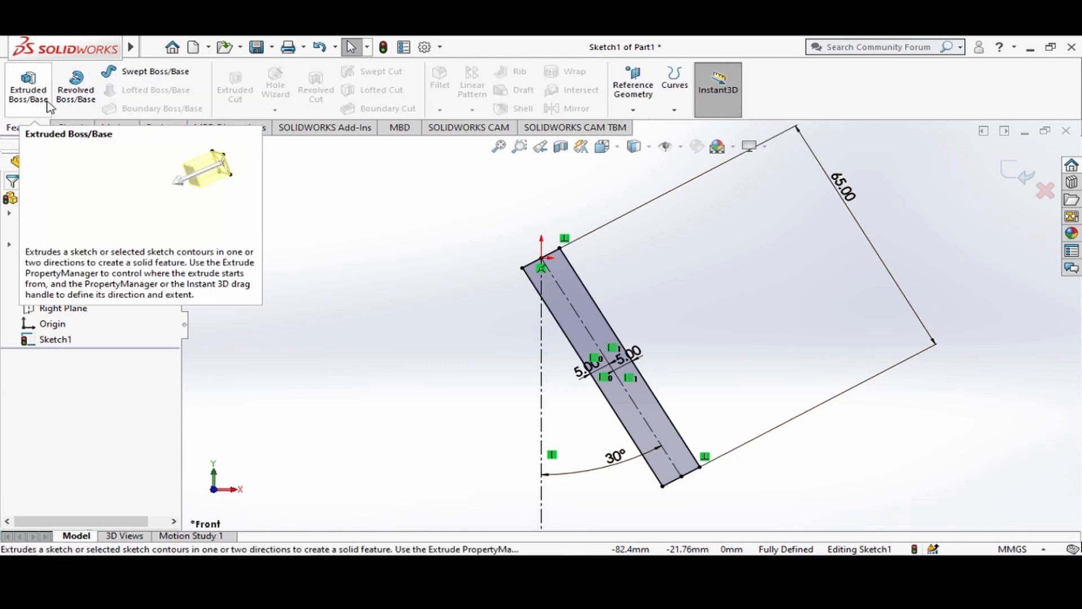
pyautogui.click(35, 100)
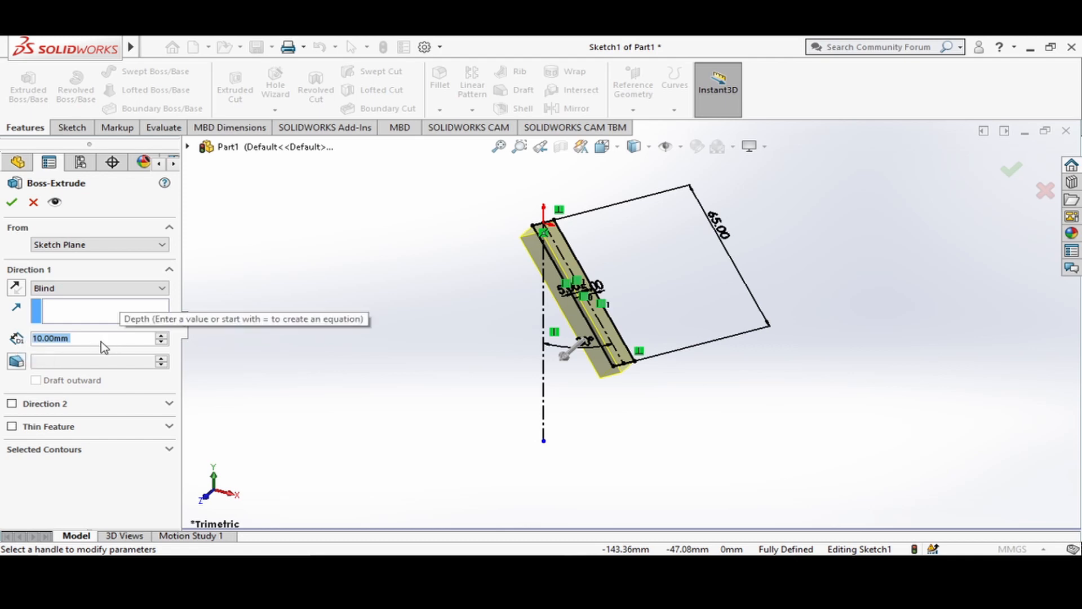
pyautogui.write('12')
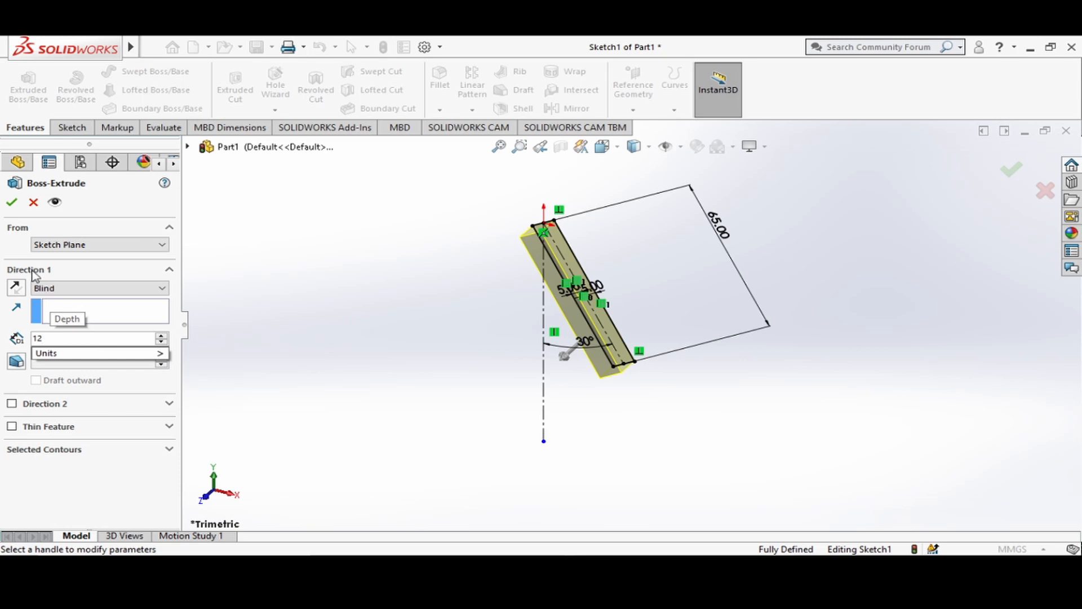
pyautogui.click(13, 204)
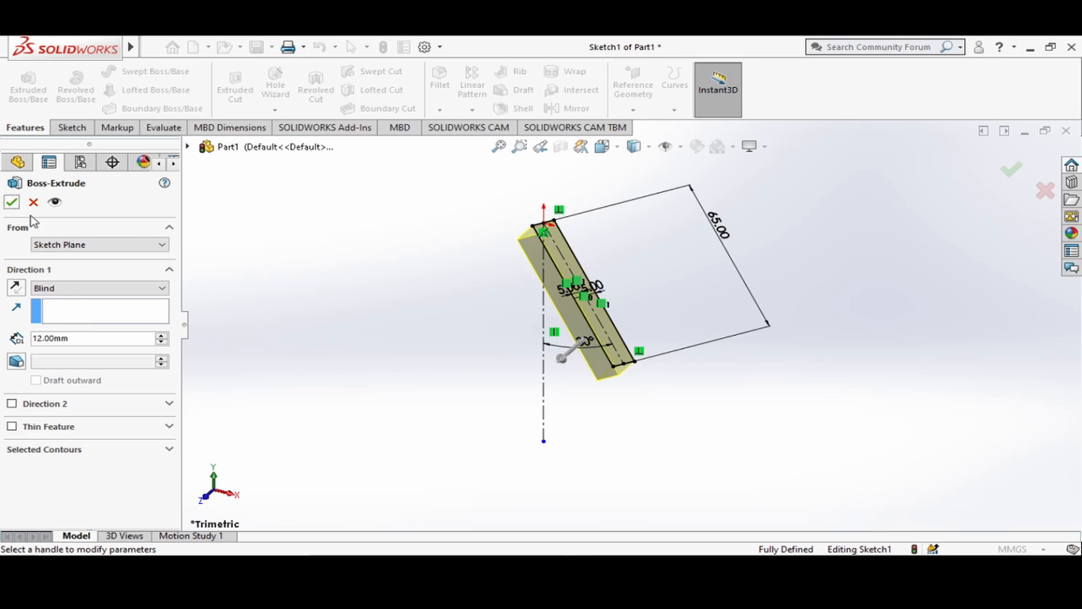
pyautogui.click(13, 204)
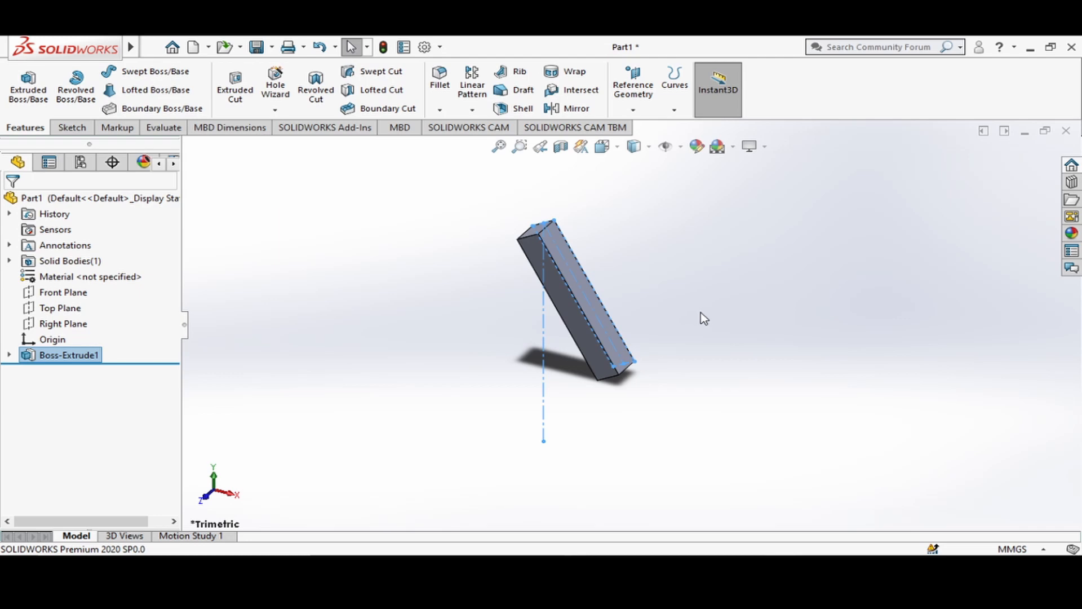
# Step: Start a new sketch on the back face of the slanted bar, seen from the Back view
pyautogui.click(610, 148)
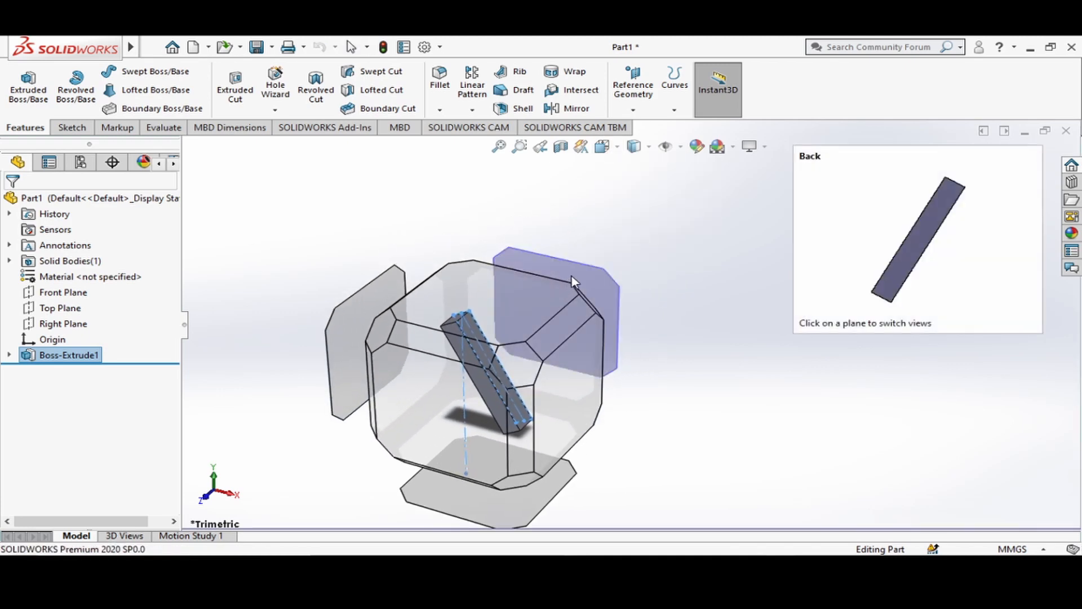
pyautogui.click(573, 280)
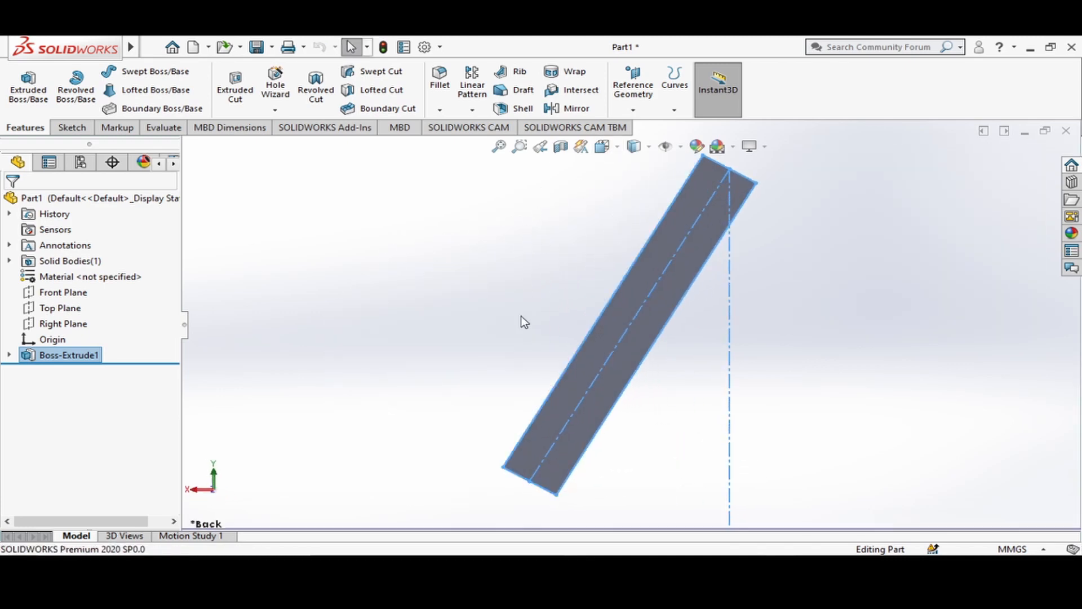
pyautogui.scroll(-1, 521, 316)
pyautogui.scroll(3, 519, 318)
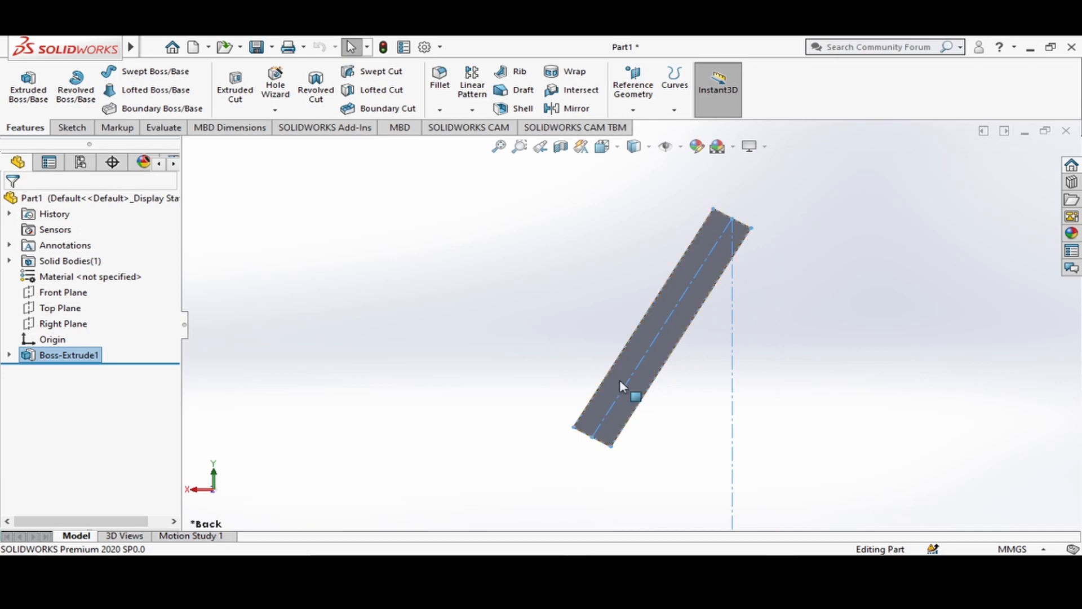
pyautogui.scroll(1, 620, 380)
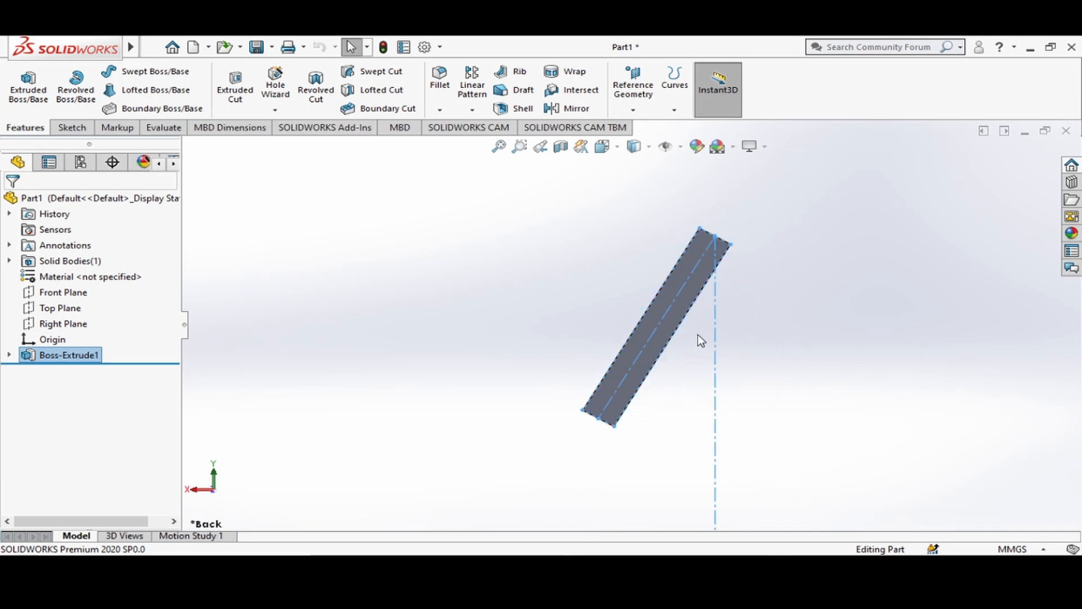
pyautogui.scroll(-1, 699, 344)
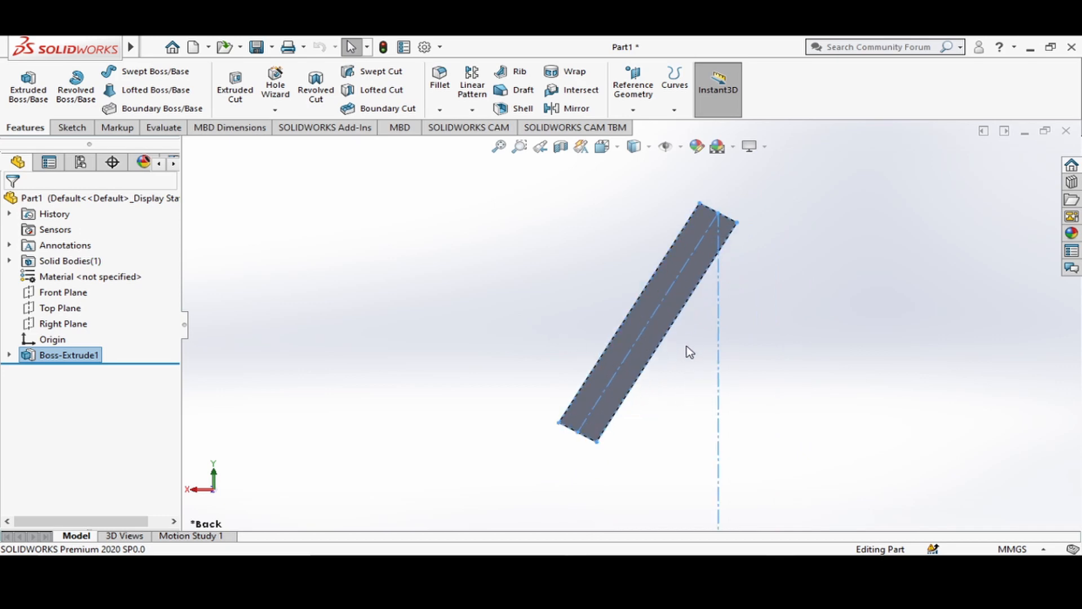
pyautogui.click(651, 364)
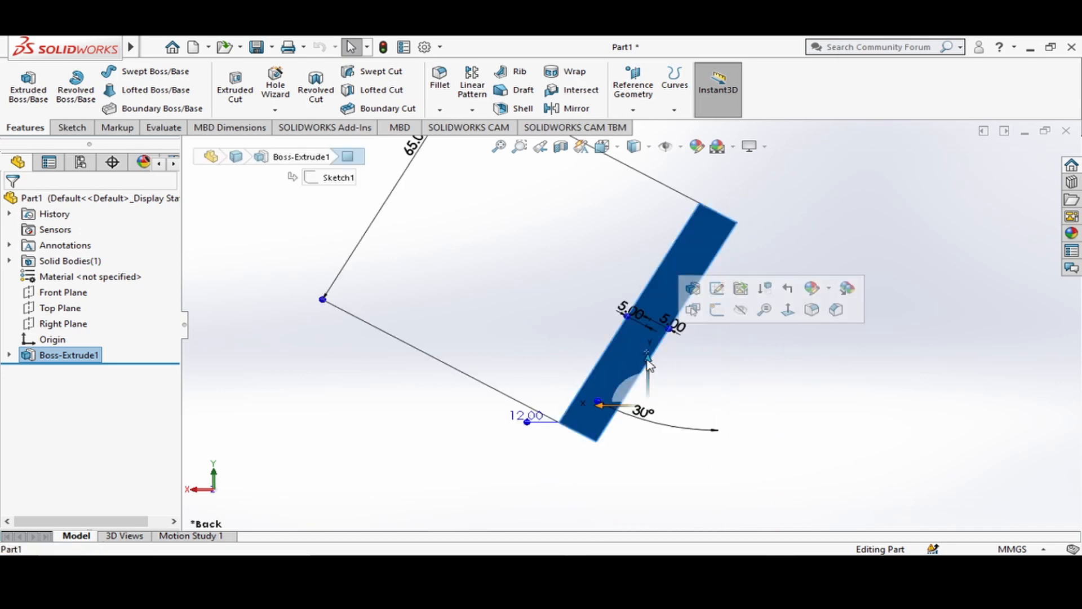
pyautogui.rightClick(618, 356)
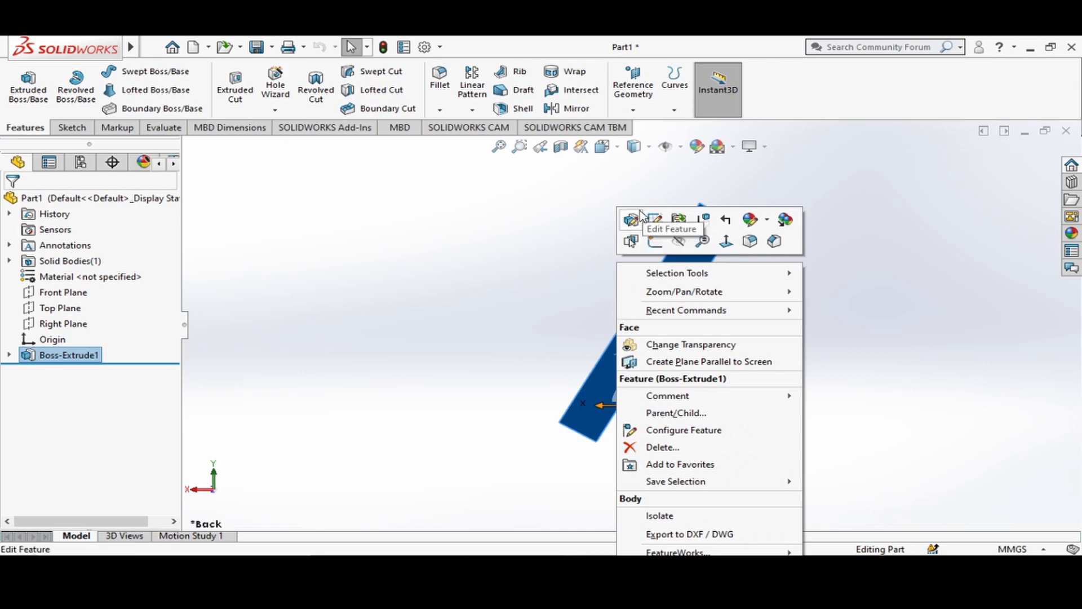
pyautogui.click(652, 242)
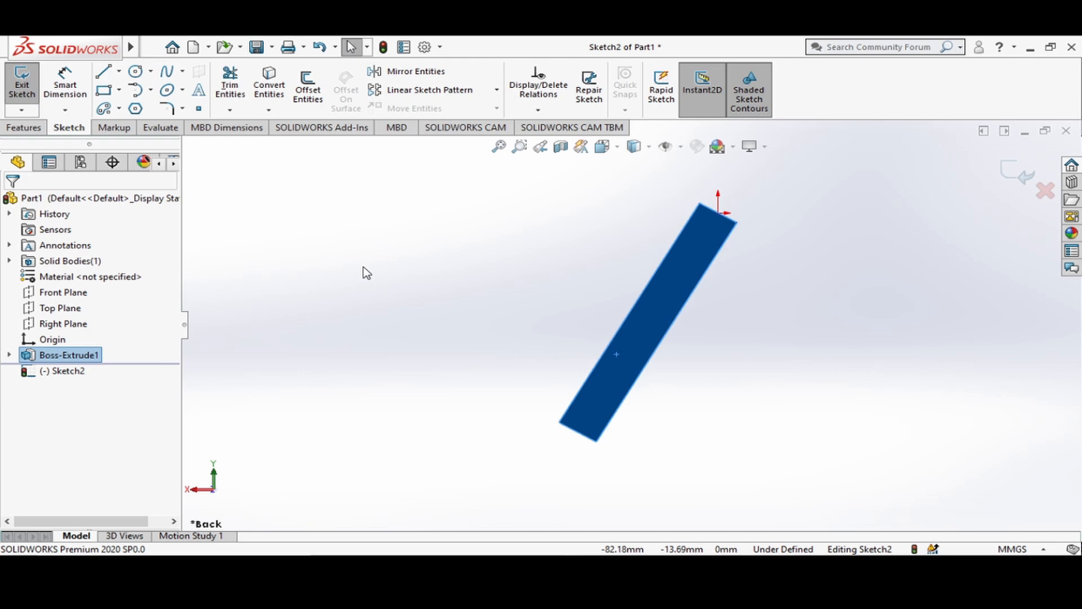
# Step: Draw a 3 Point Corner Rectangle from the bar's two lower corners, extending about 20 mm up along its long edge
pyautogui.click(119, 91)
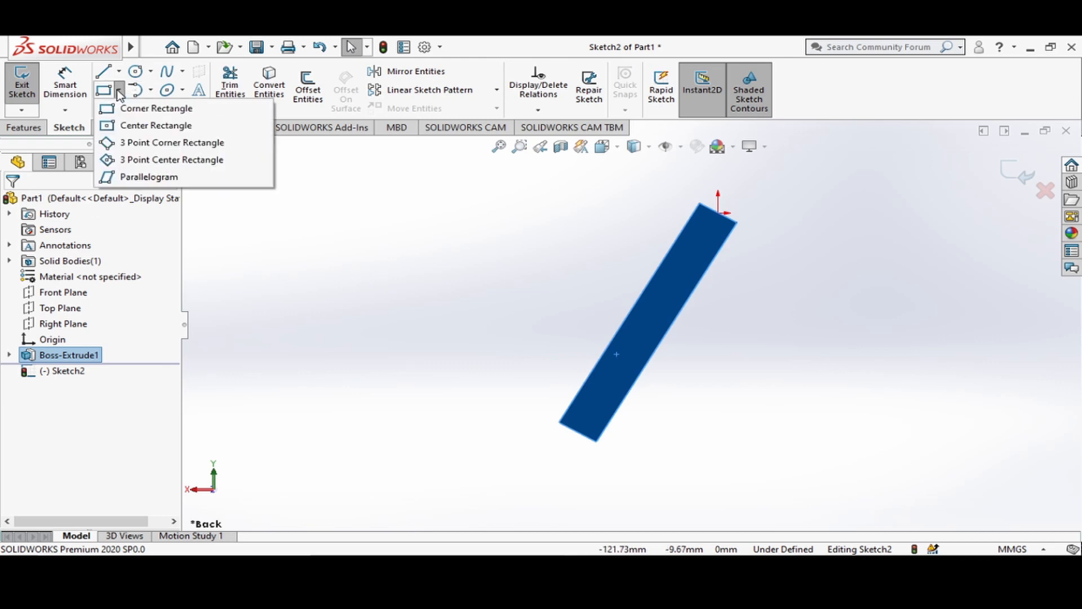
pyautogui.click(125, 143)
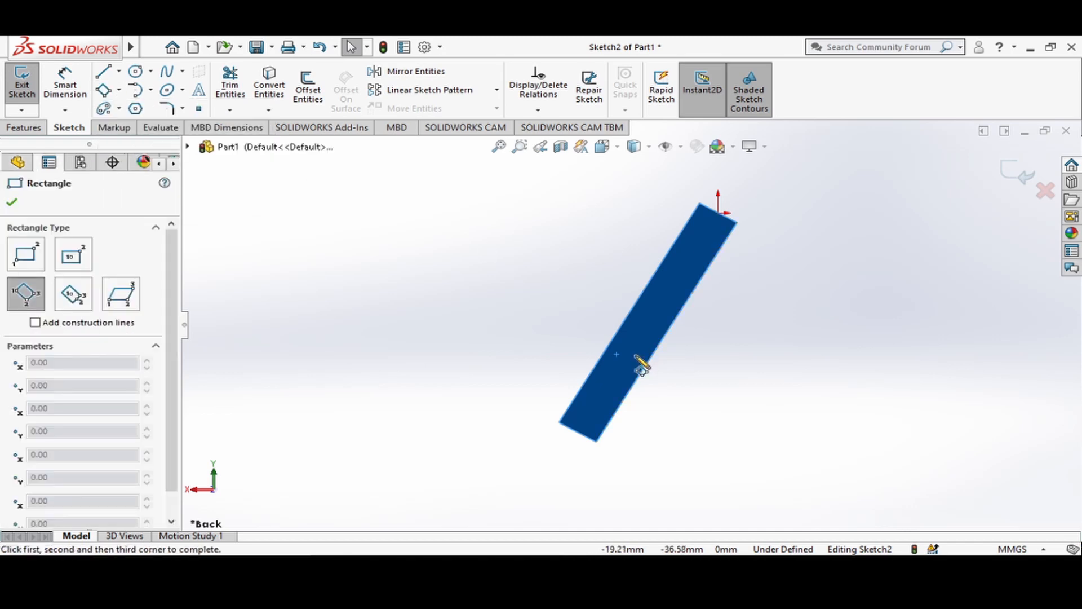
pyautogui.click(560, 424)
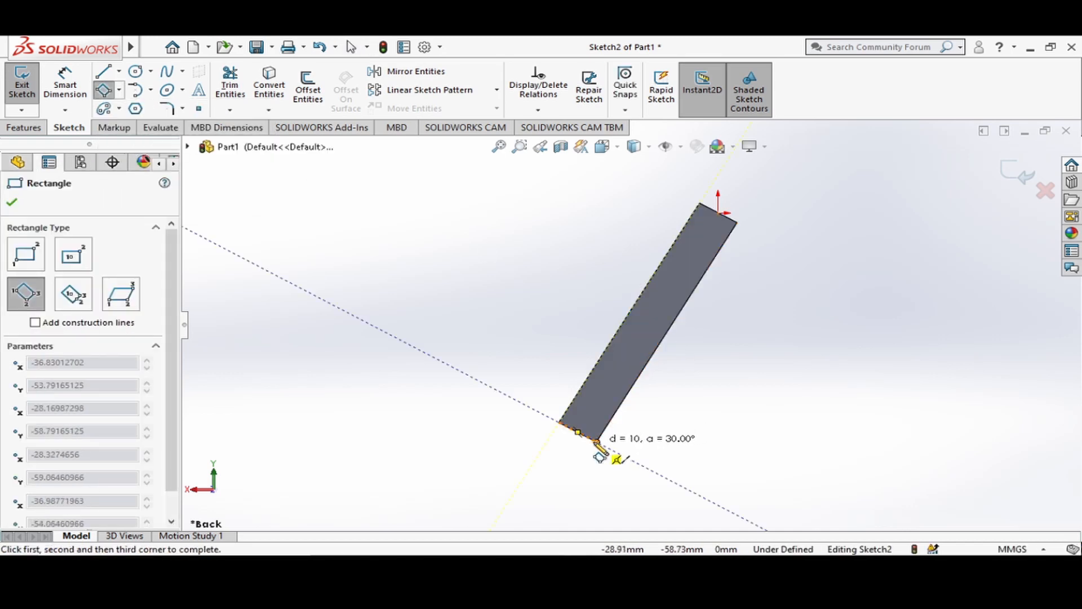
pyautogui.click(597, 442)
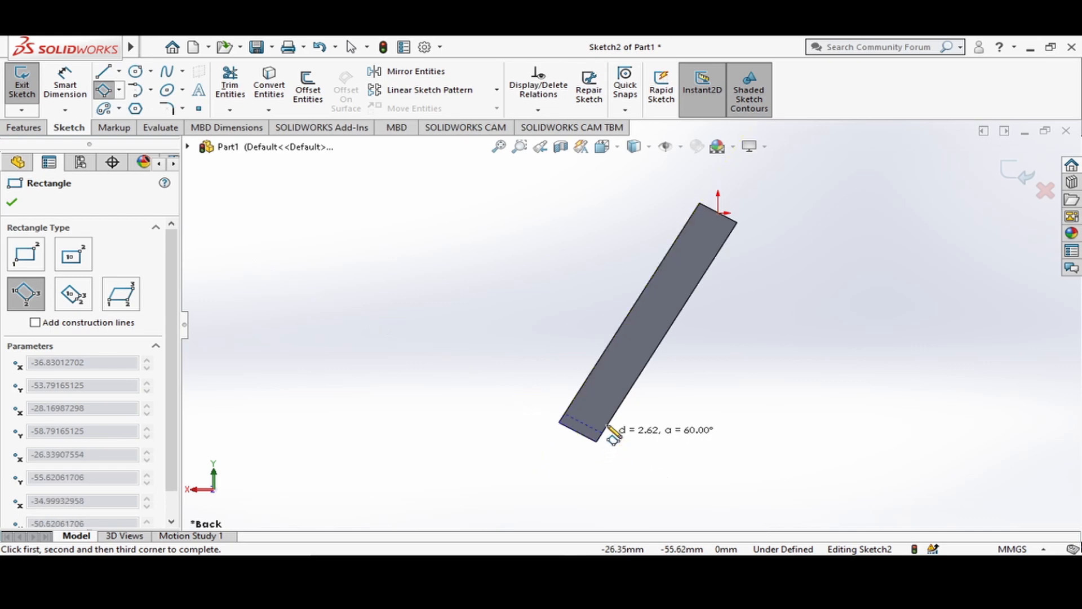
pyautogui.click(640, 374)
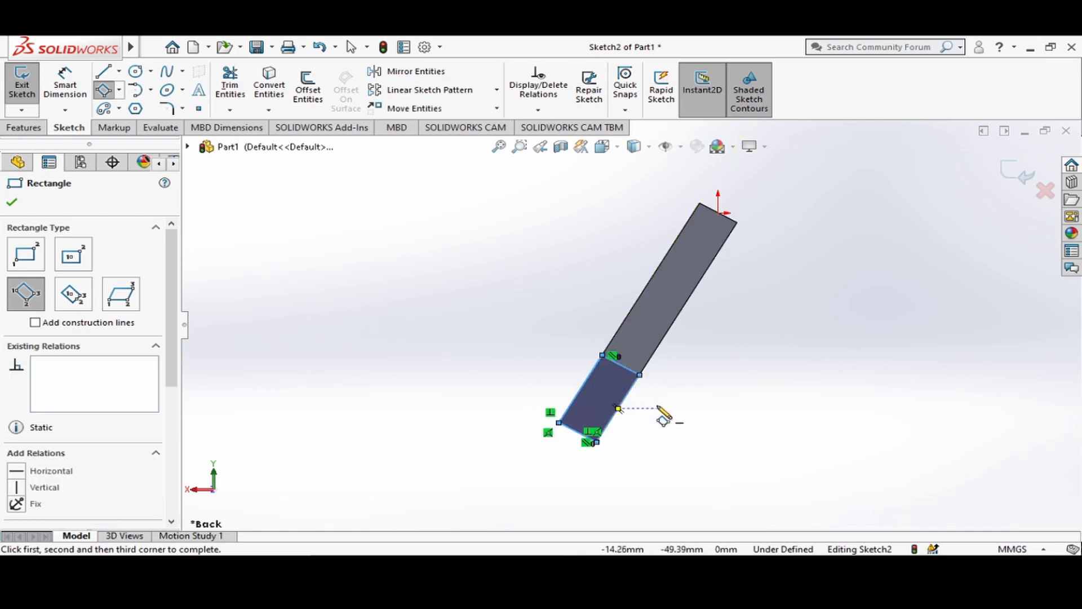
pyautogui.press('Escape')
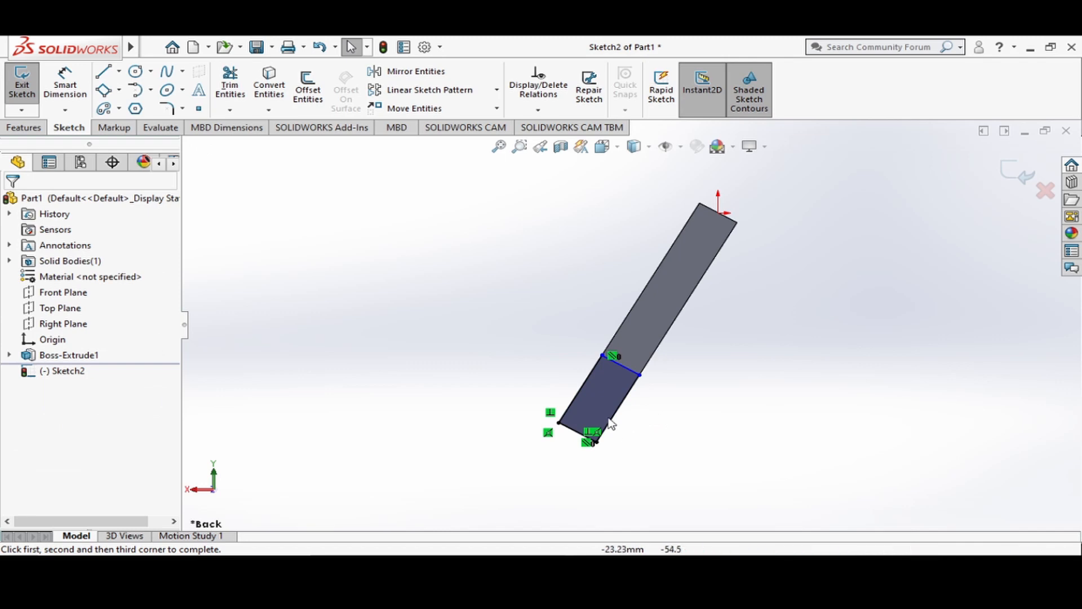
# Step: Dimension the rectangle's side along the bar's long edge as 30 mm
pyautogui.click(60, 90)
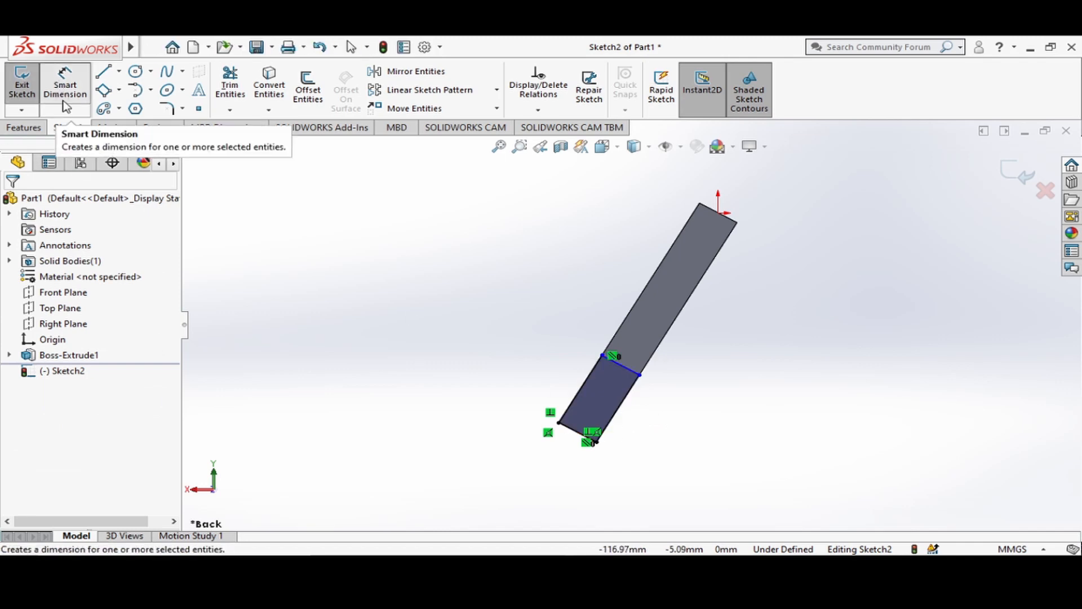
pyautogui.click(627, 395)
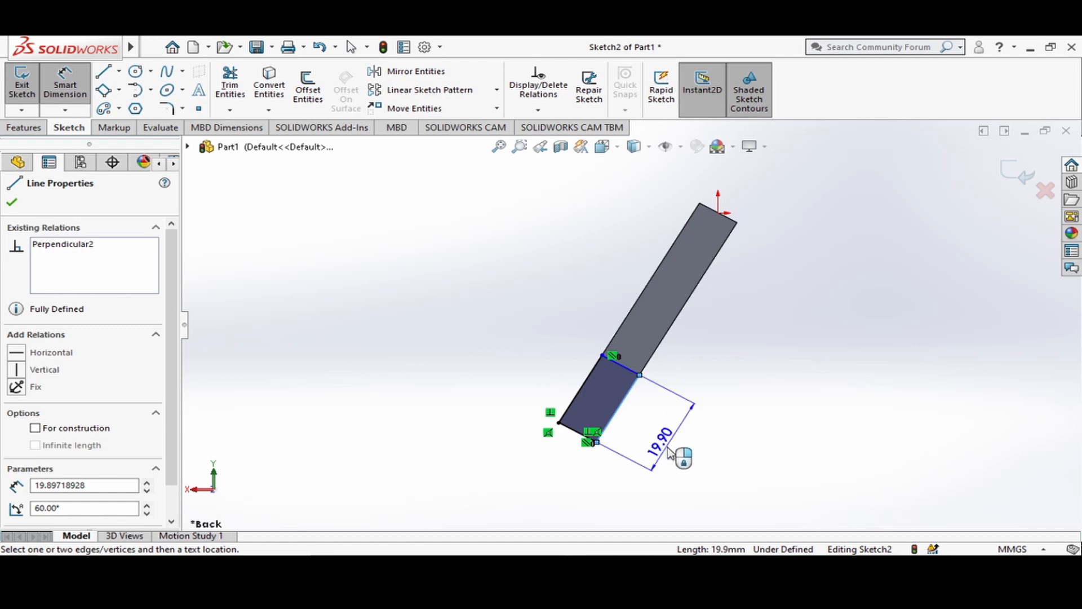
pyautogui.click(683, 449)
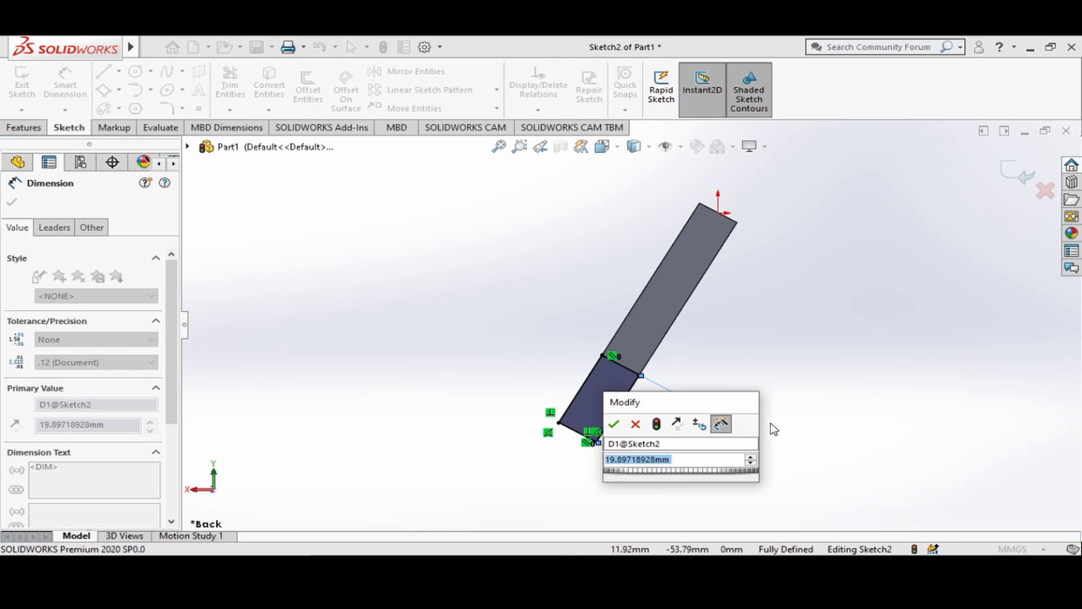
pyautogui.write('30')
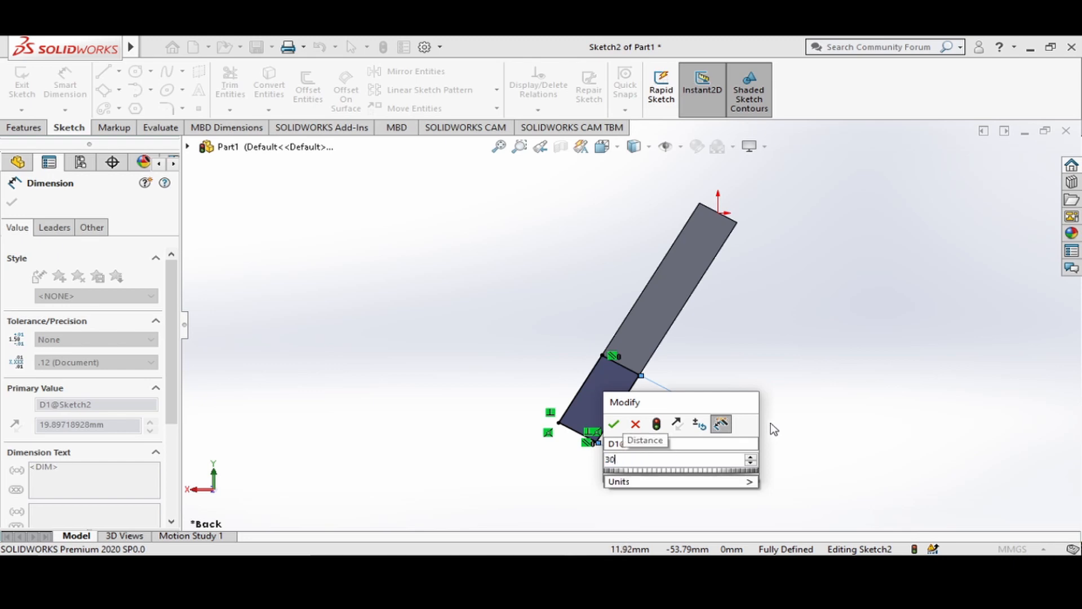
pyautogui.press('Return')
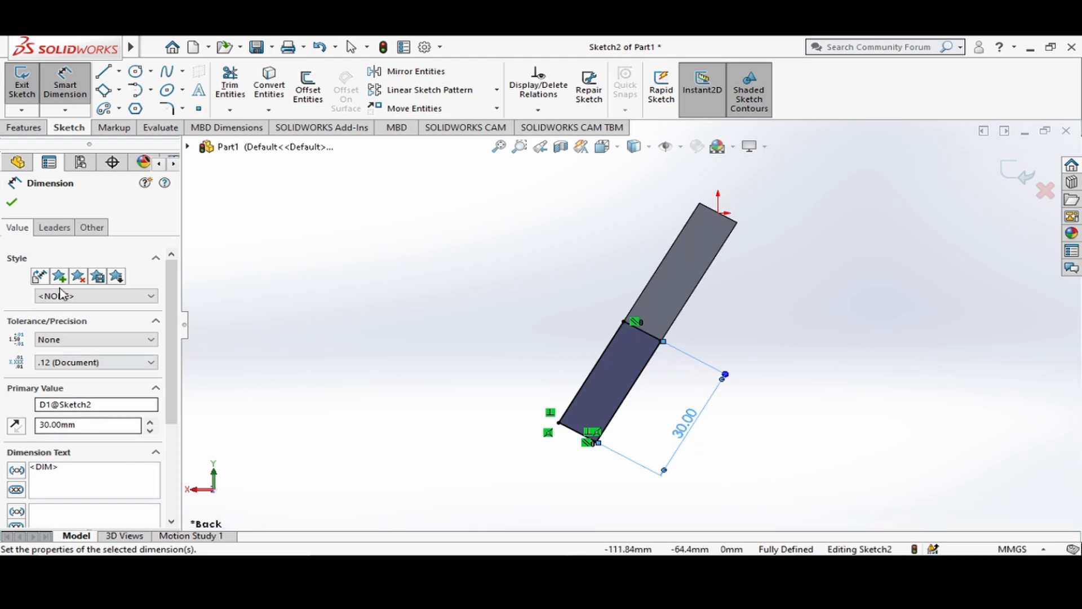
pyautogui.click(13, 203)
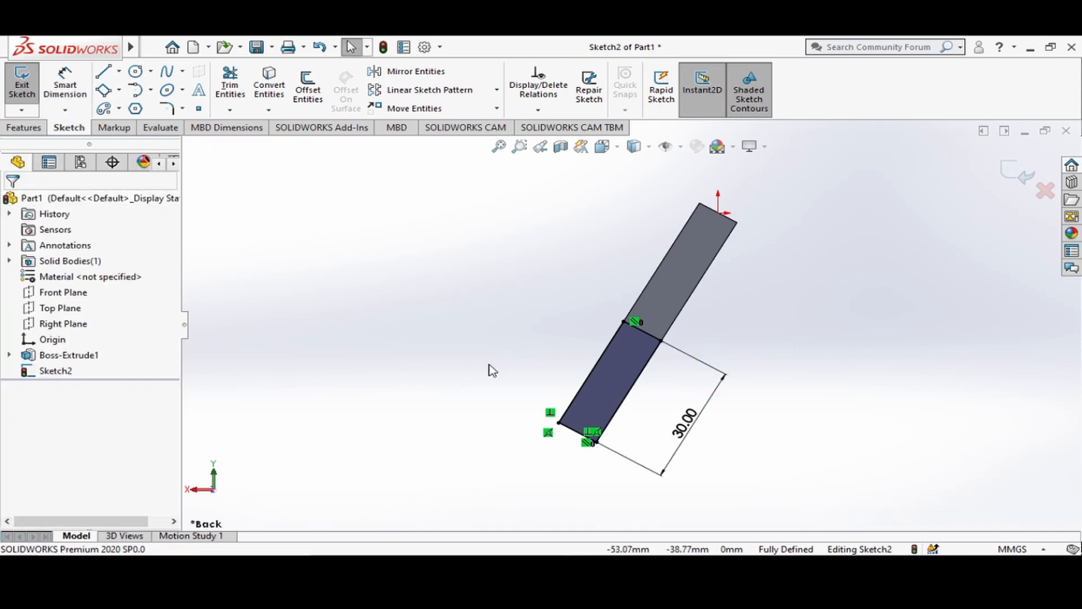
# Step: Extrude the rectangle as a blind boss 18 mm deep away from the bar's back face, merged with the bar
pyautogui.click(25, 130)
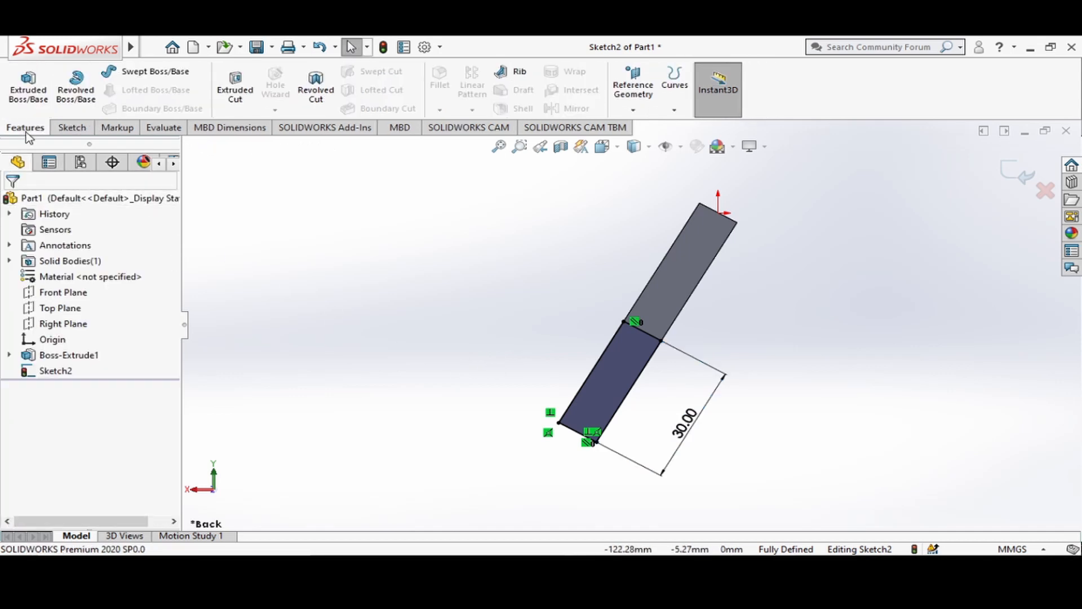
pyautogui.click(29, 97)
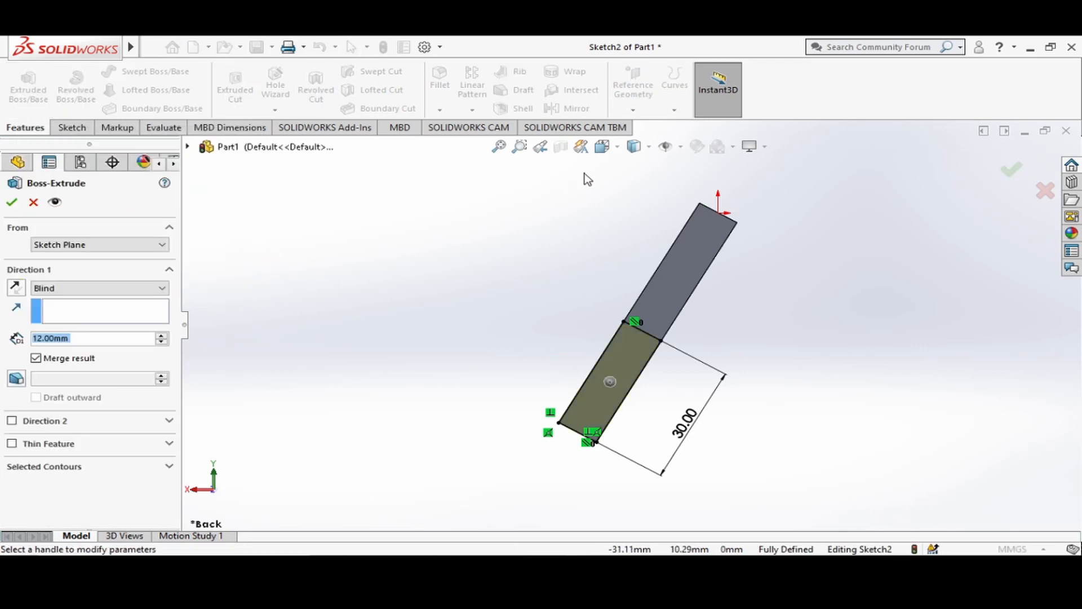
pyautogui.click(618, 147)
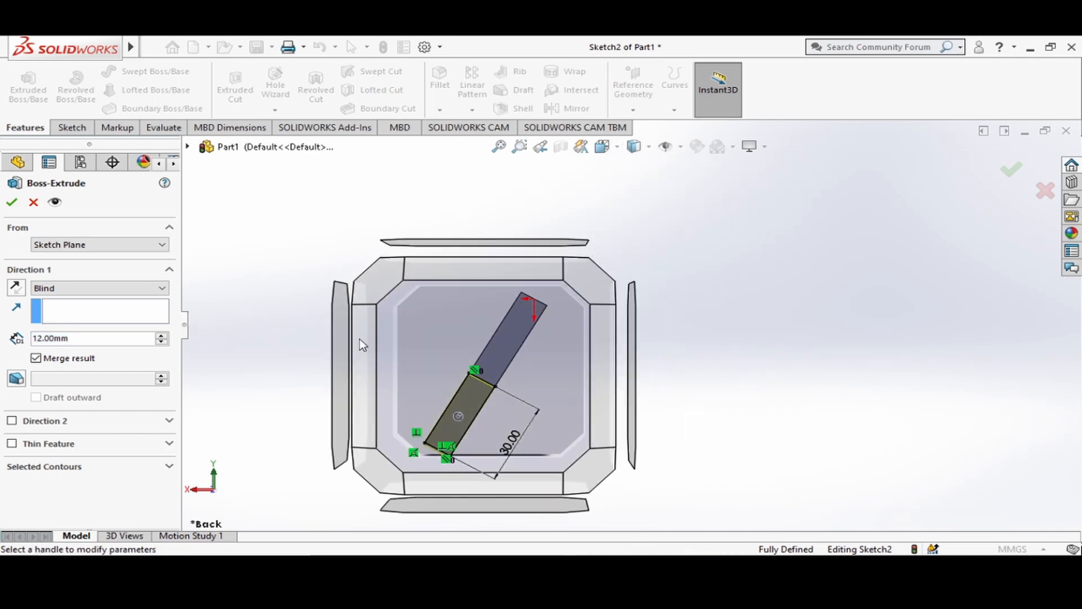
pyautogui.click(375, 281)
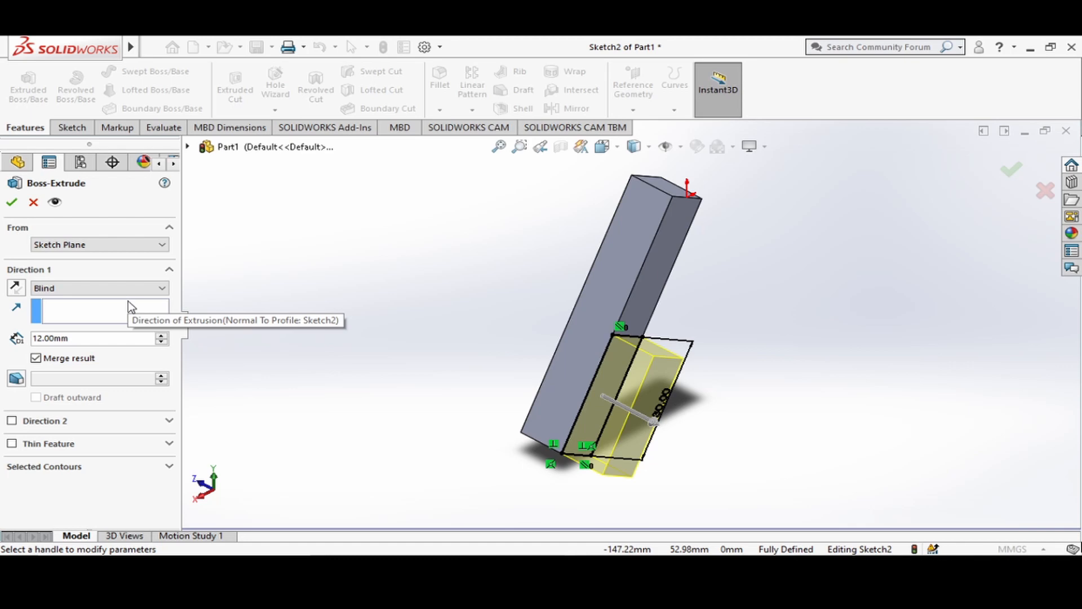
pyautogui.doubleClick(89, 340)
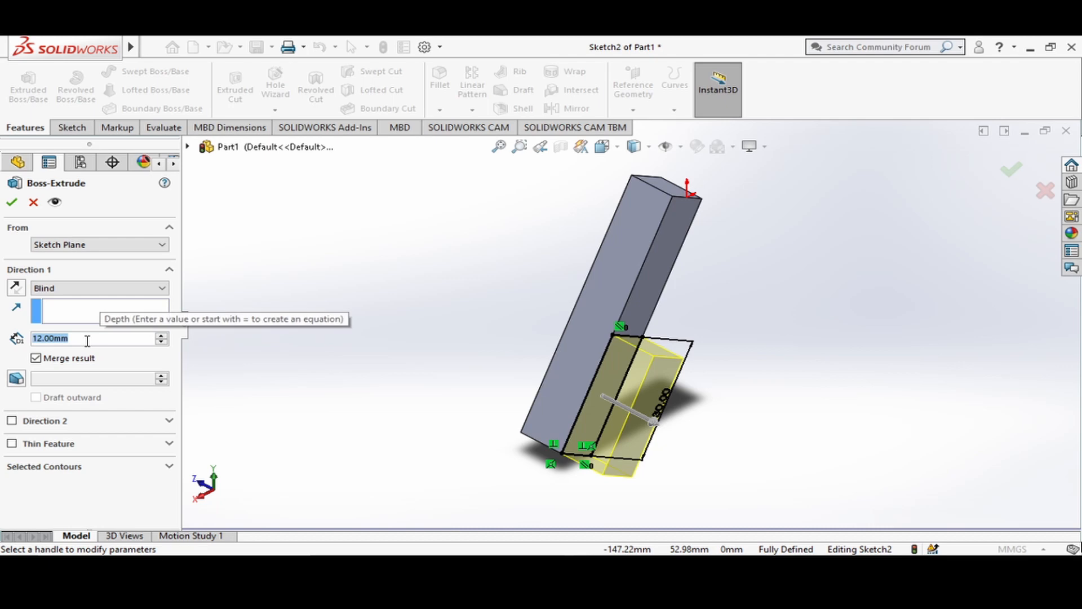
pyautogui.write('18')
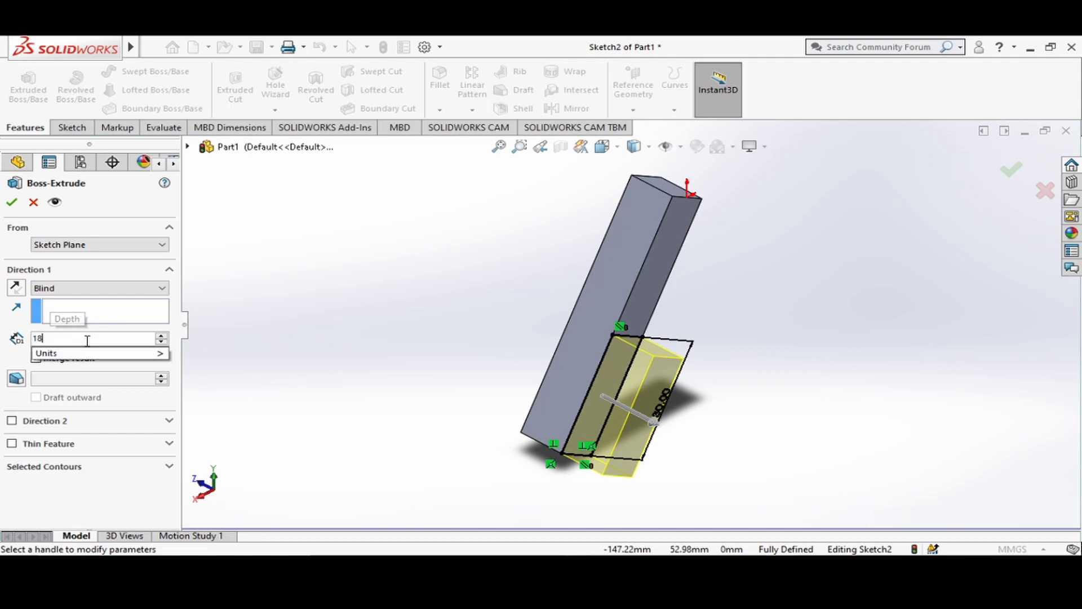
pyautogui.press('Return')
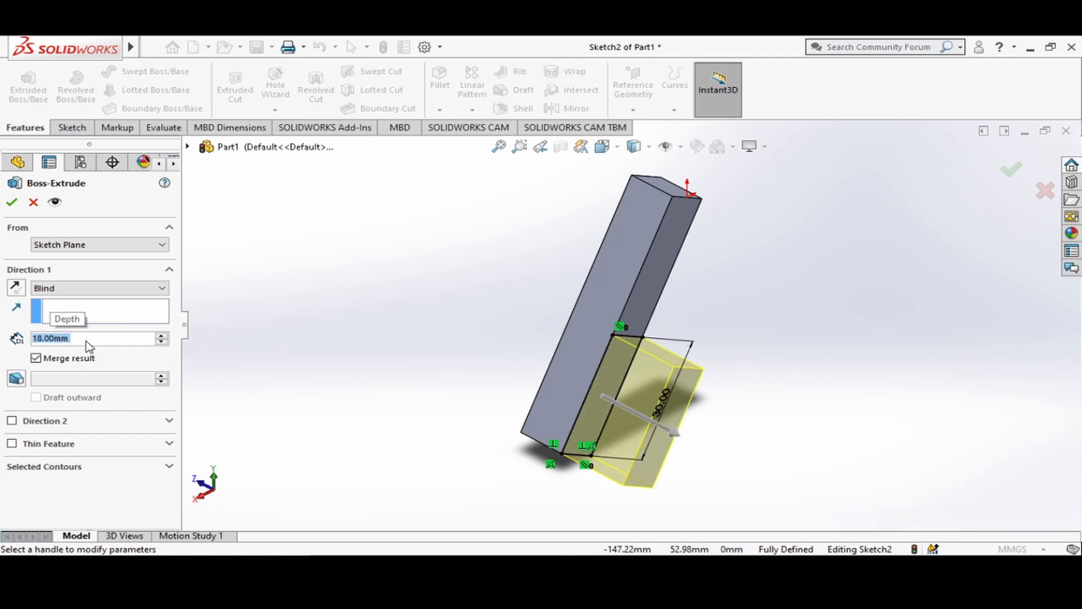
pyautogui.click(11, 202)
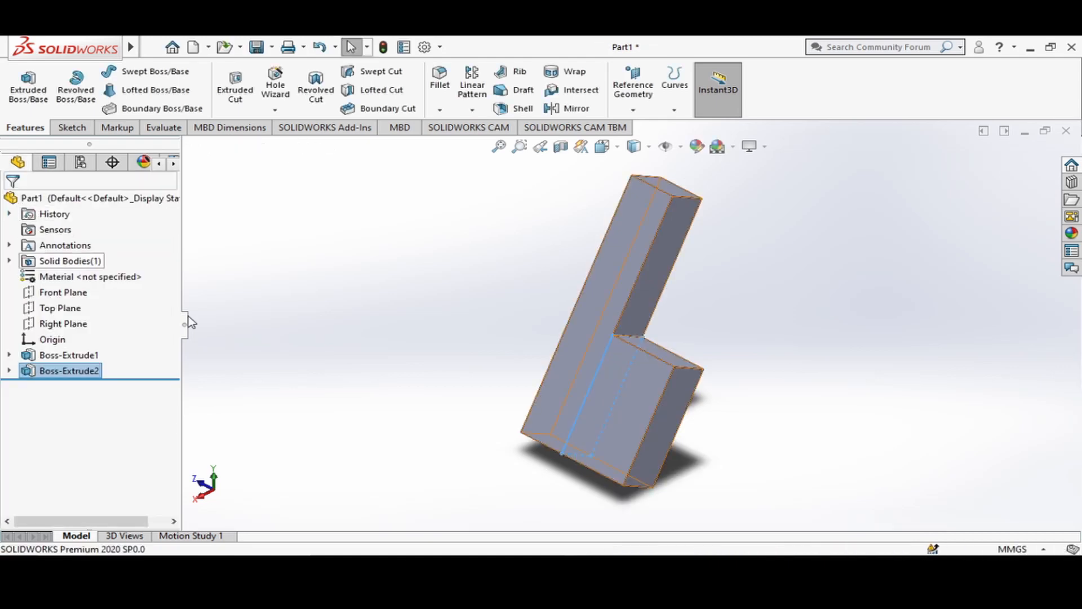
pyautogui.click(357, 339)
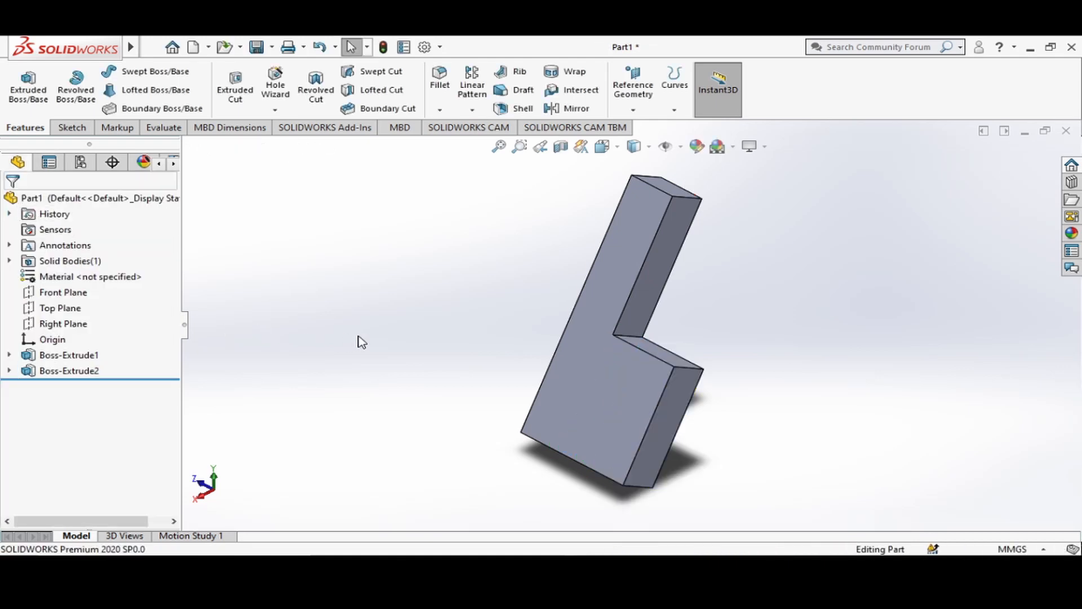
# Step: On the L-shaped side face, sketch a vertical centerline from the bottom edge's midpoint up to the step's upper edge
pyautogui.click(599, 404)
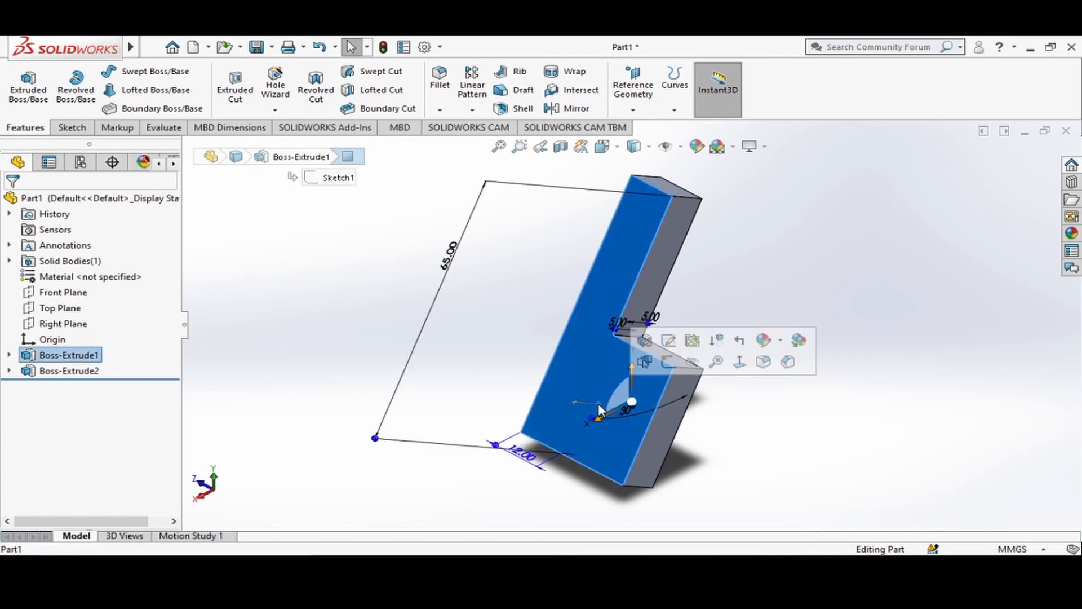
pyautogui.click(668, 362)
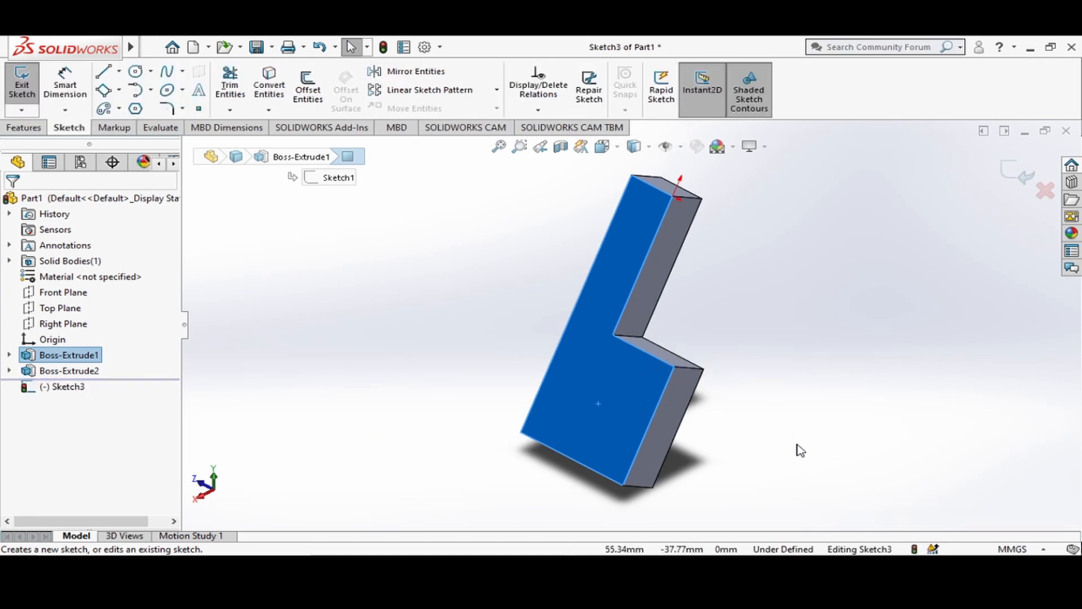
pyautogui.hotkey('ctrl', '8')
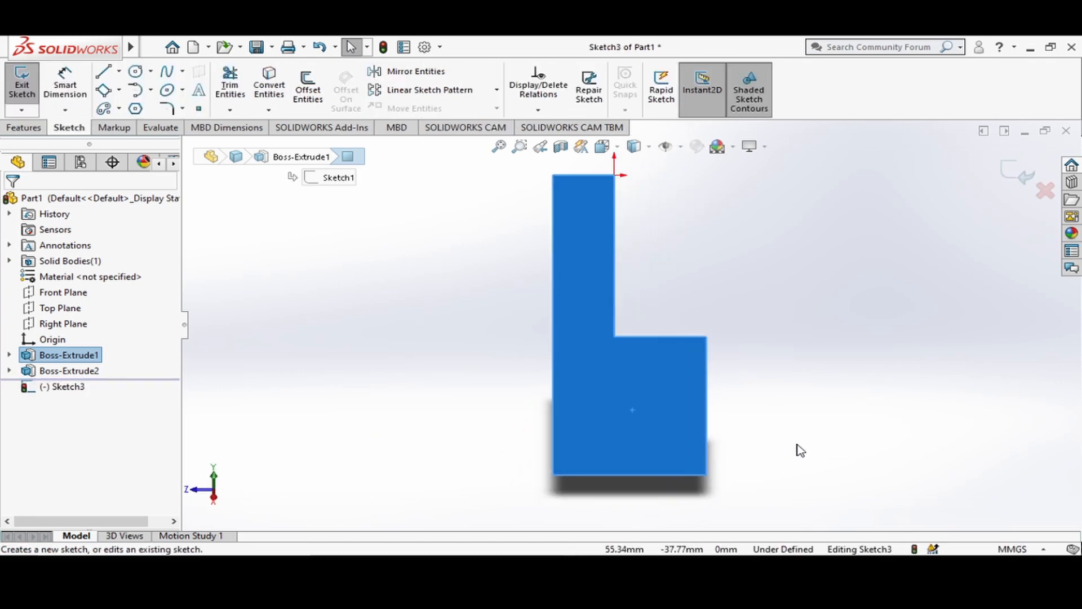
pyautogui.click(119, 72)
pyautogui.click(138, 103)
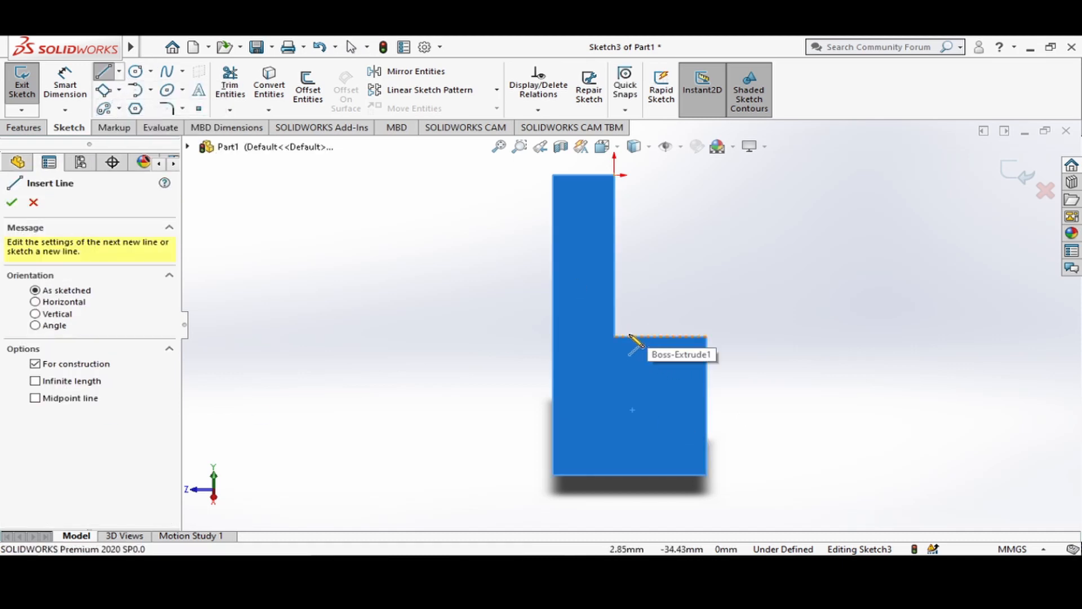
pyautogui.click(630, 475)
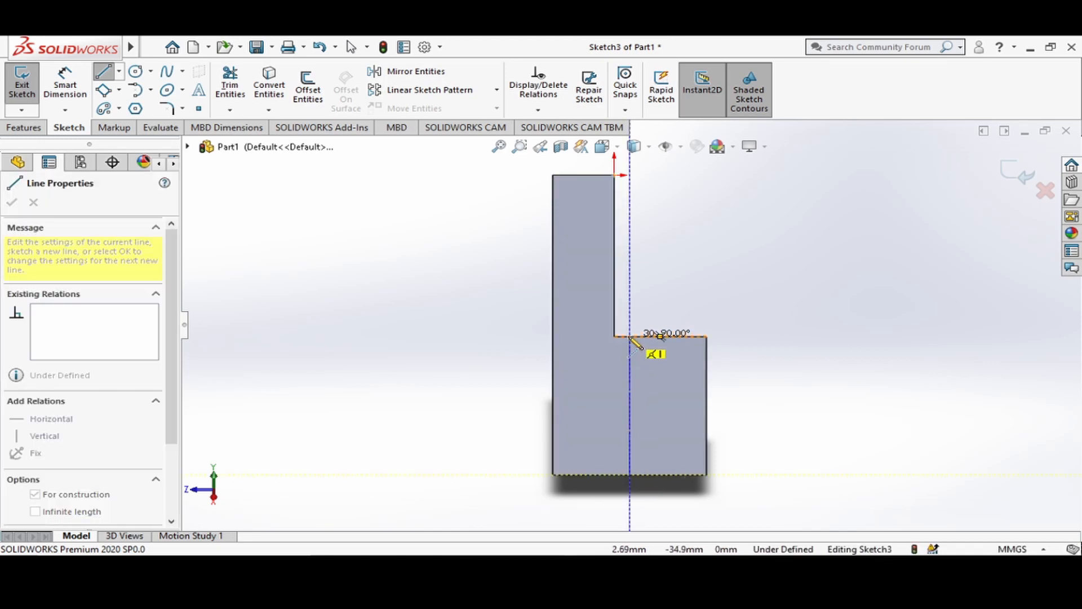
pyautogui.click(630, 337)
pyautogui.press('Escape')
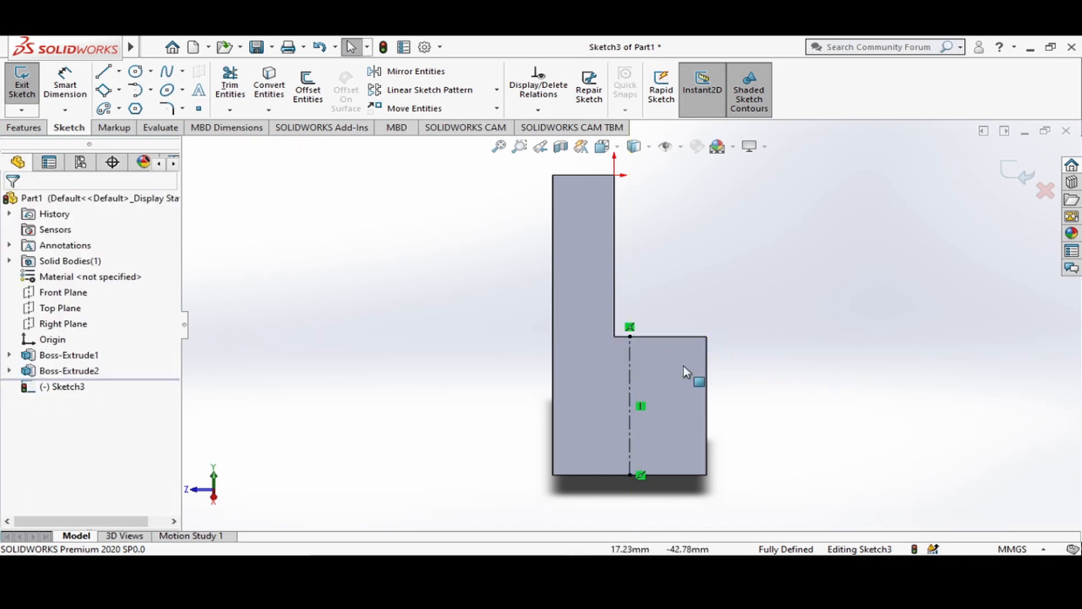
# Step: Draw a circle about 18 mm in diameter centred on the midpoint of the vertical centerline
pyautogui.click(150, 71)
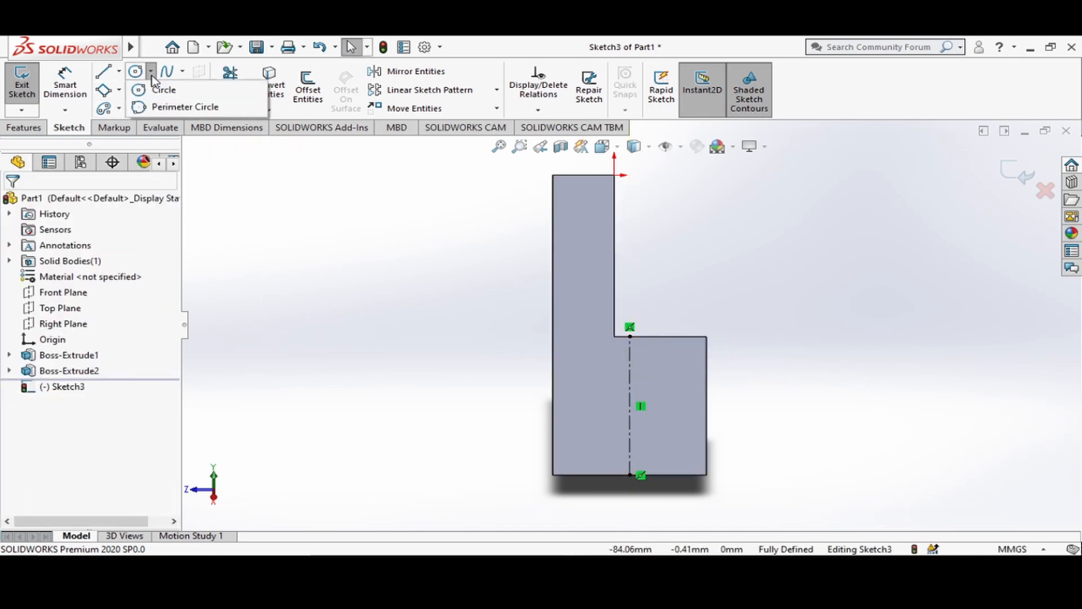
pyautogui.click(144, 92)
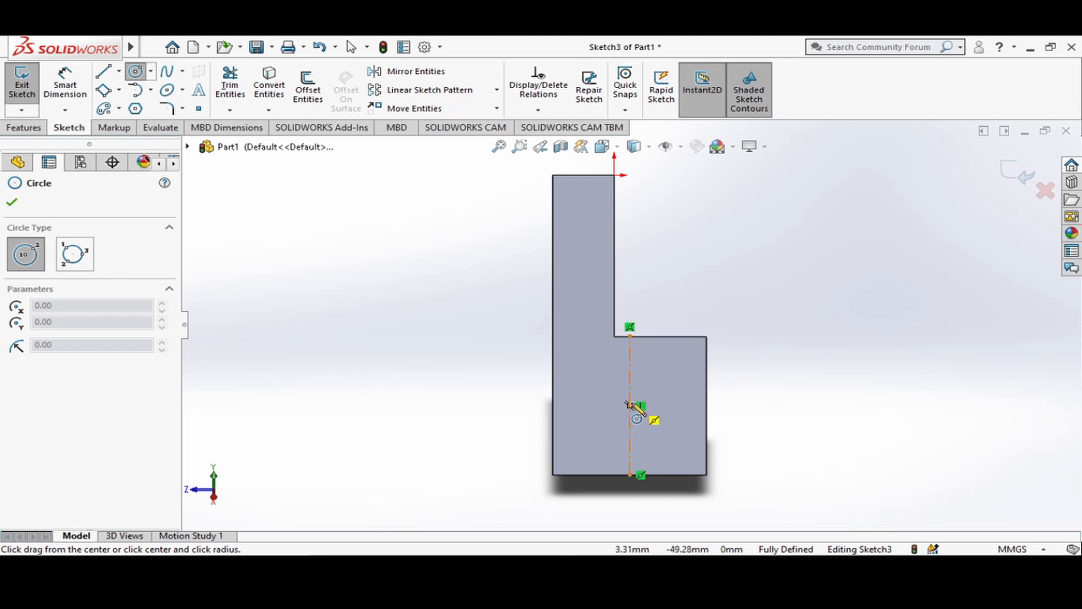
pyautogui.click(630, 406)
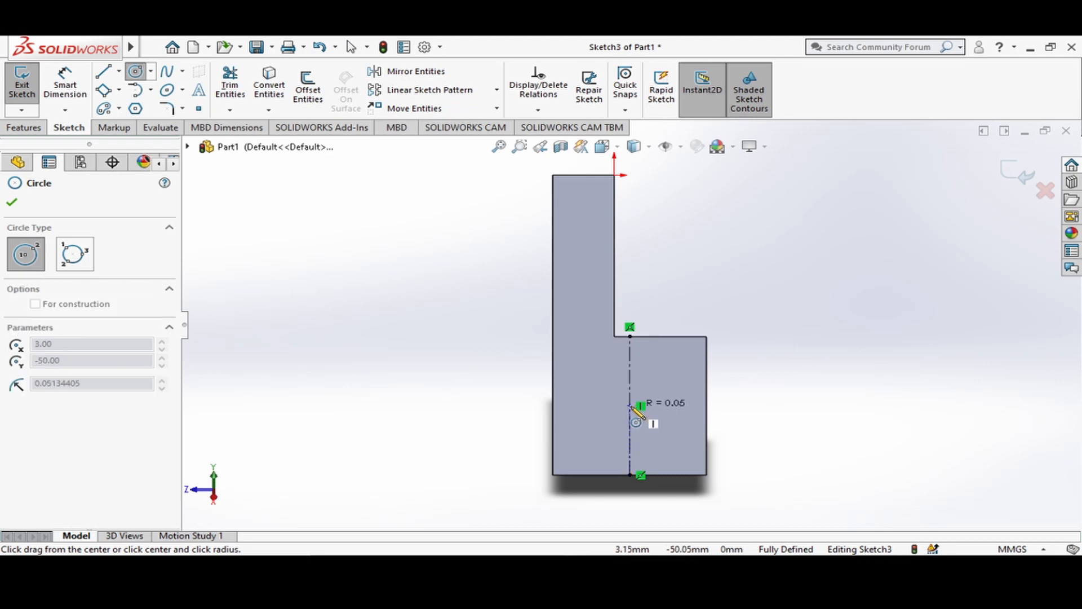
pyautogui.click(667, 434)
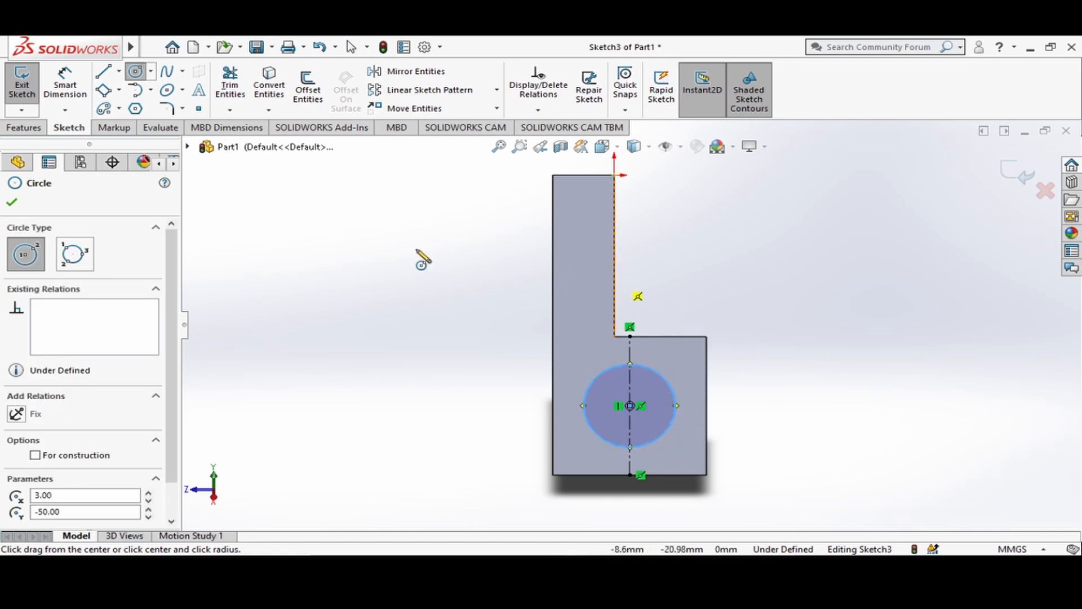
# Step: Dimension the circle's diameter as 15 mm
pyautogui.click(64, 81)
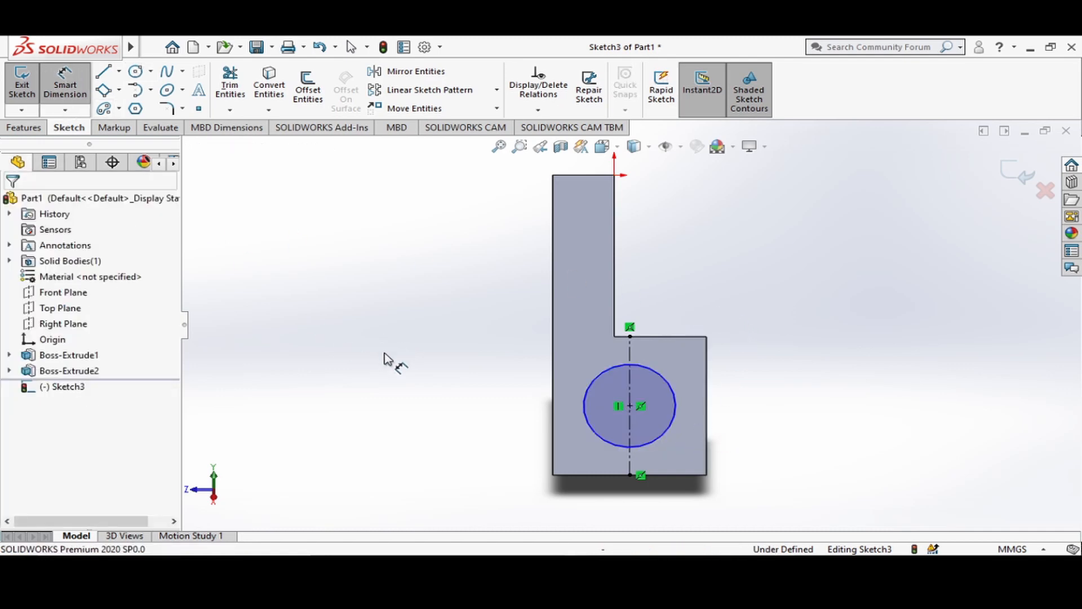
pyautogui.click(678, 413)
pyautogui.click(793, 416)
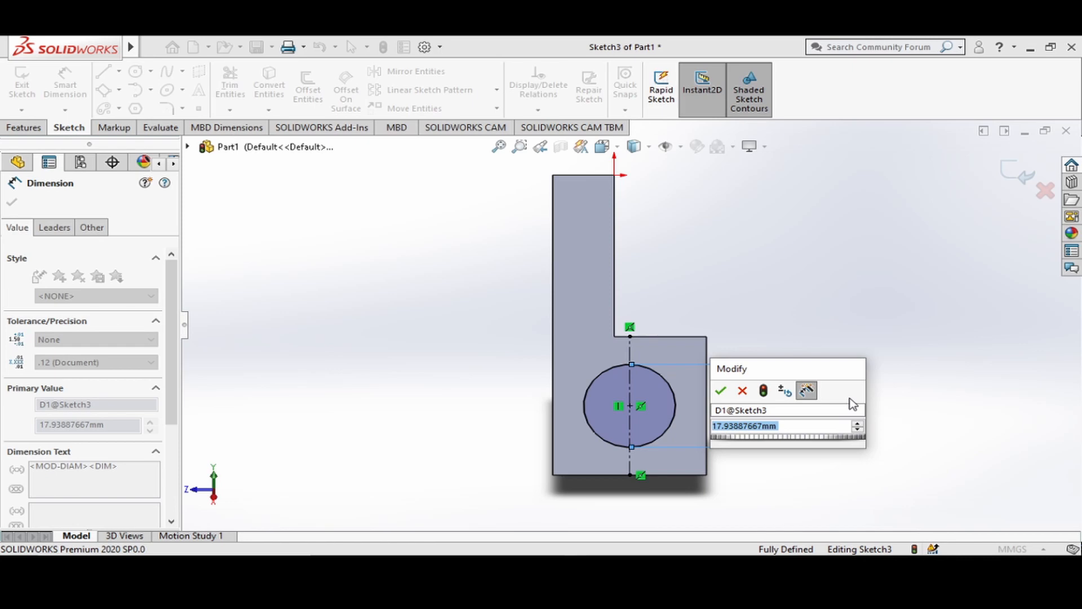
pyautogui.write('15')
pyautogui.press('Return')
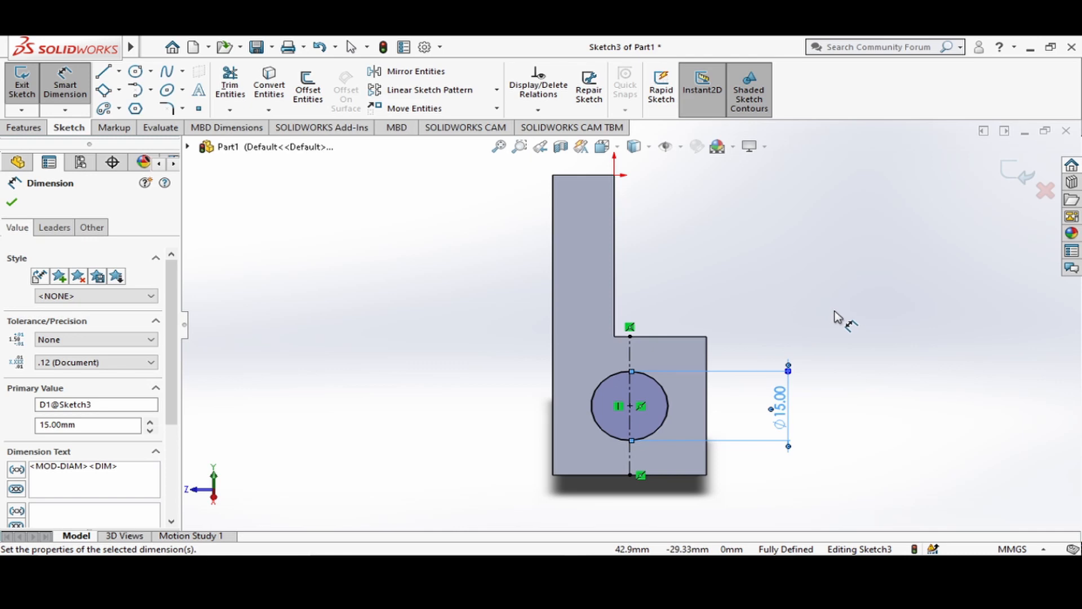
pyautogui.press('Escape')
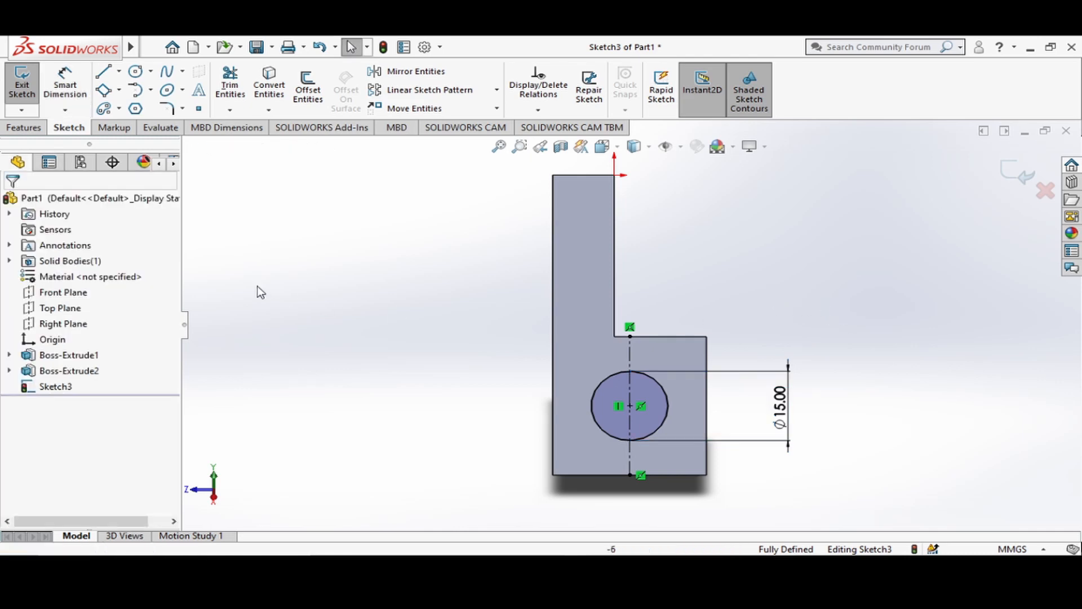
# Step: Cut the 15 mm circle through the part with an Extruded Cut using the Through All end condition
pyautogui.click(20, 131)
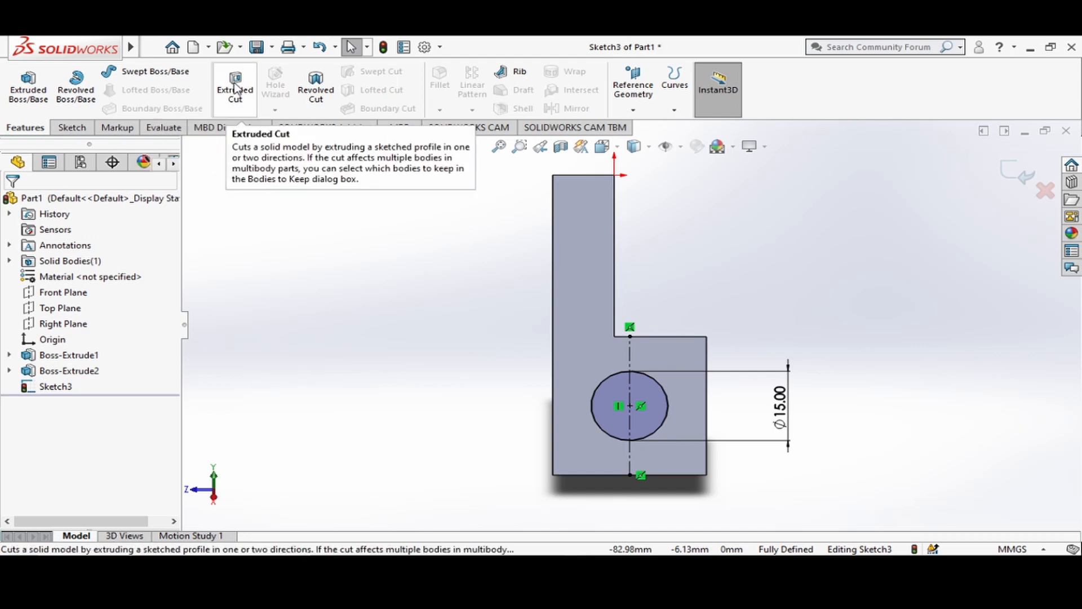
pyautogui.click(236, 89)
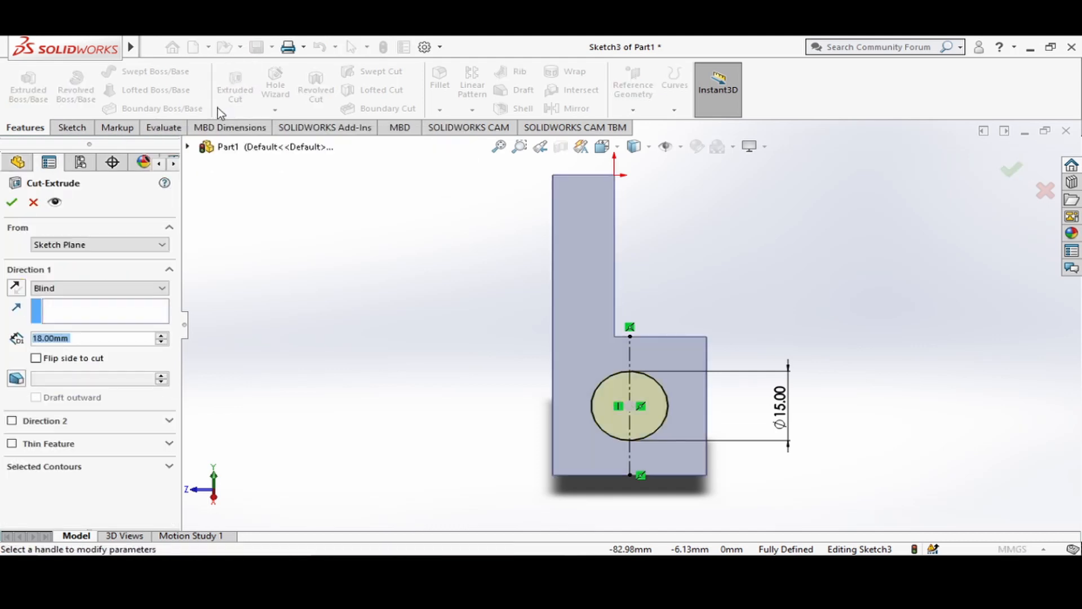
pyautogui.click(616, 149)
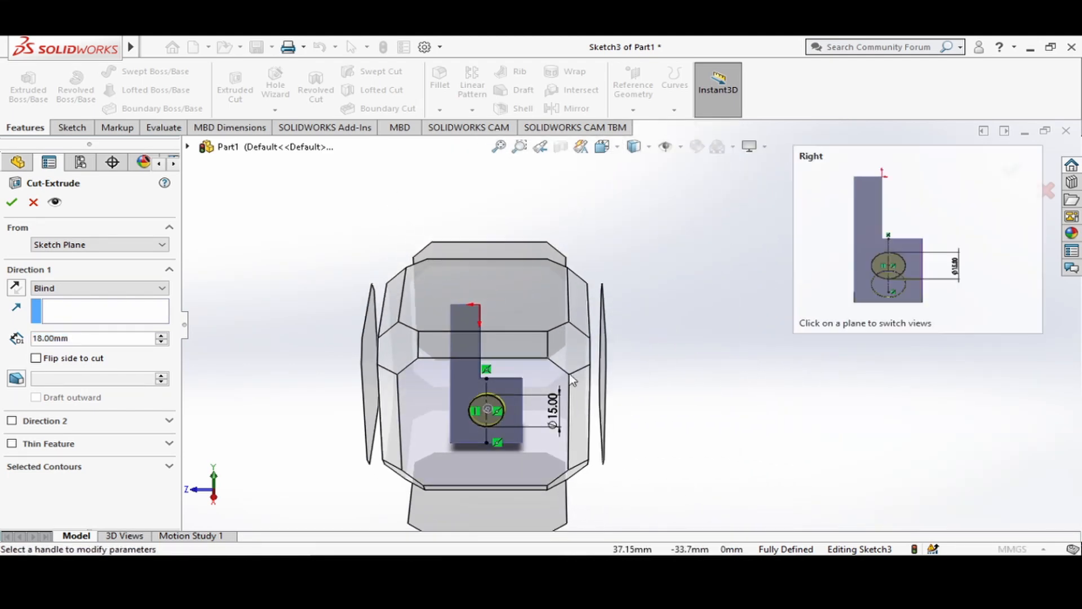
pyautogui.click(580, 354)
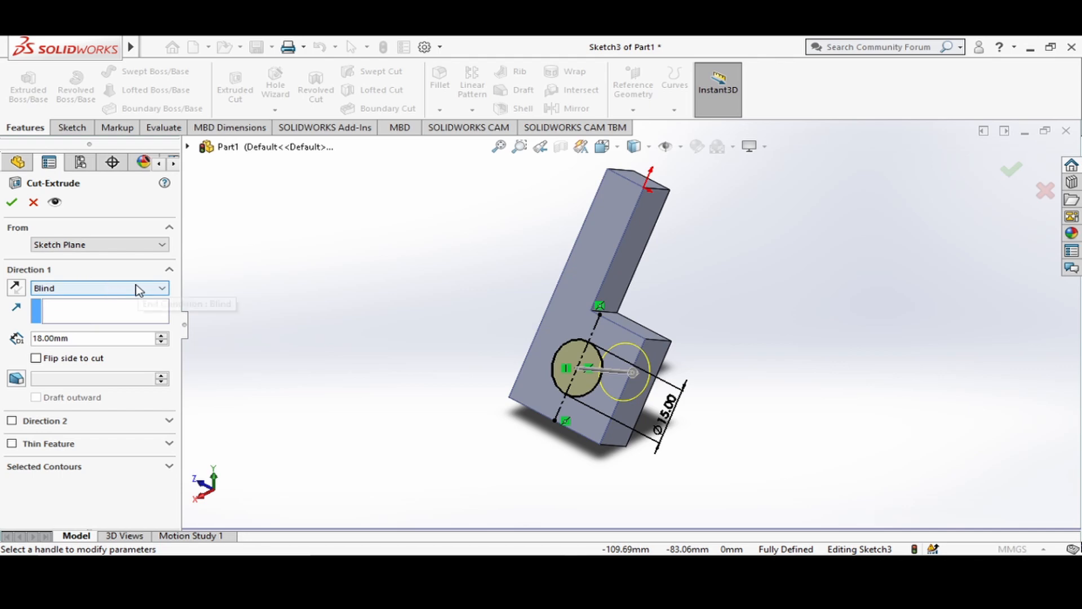
pyautogui.click(92, 291)
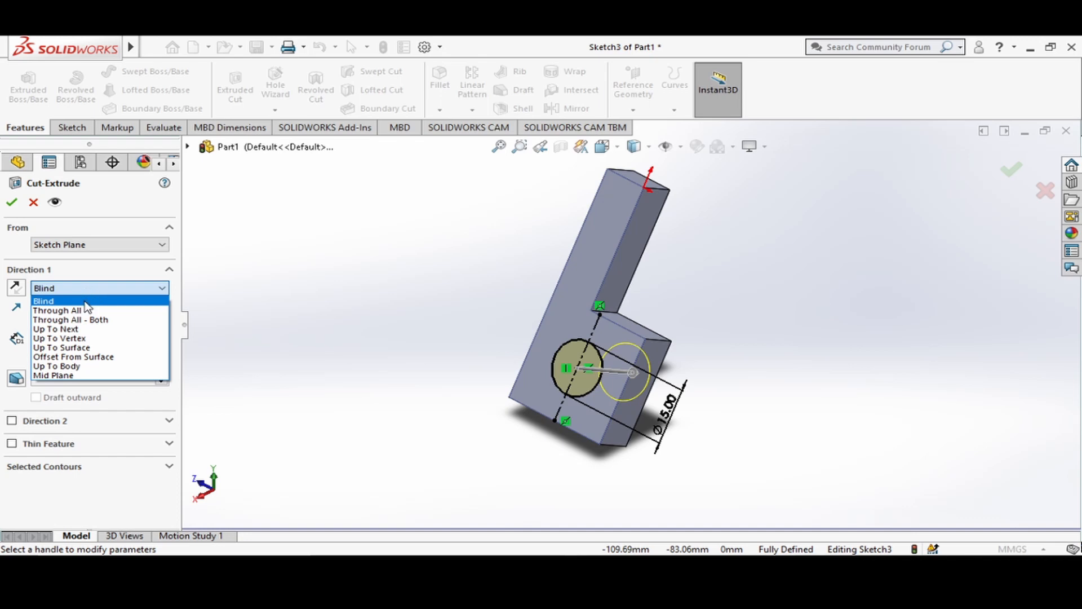
pyautogui.click(83, 311)
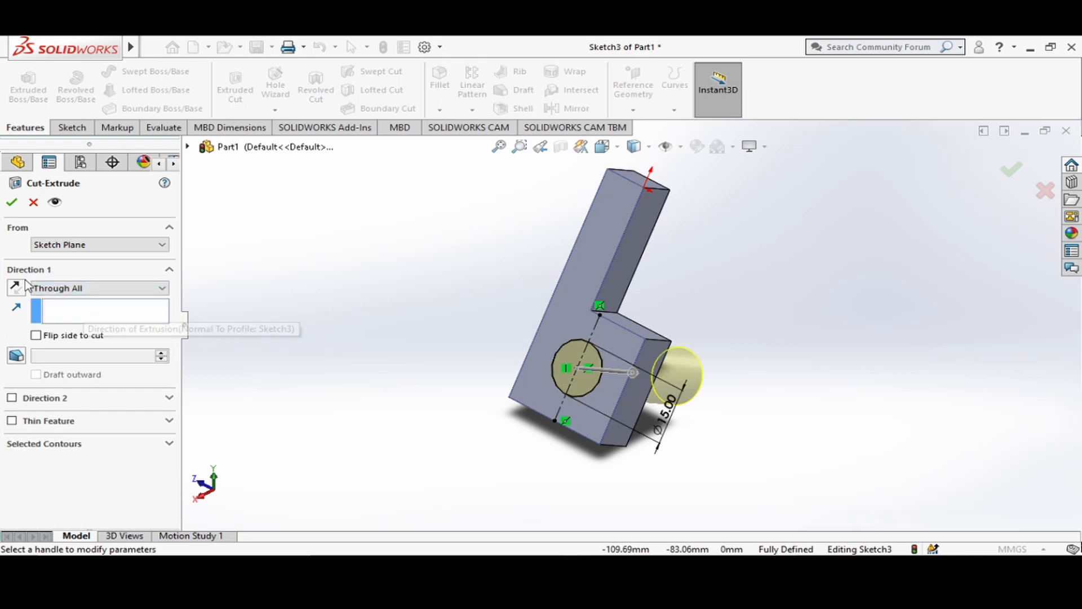
pyautogui.click(12, 203)
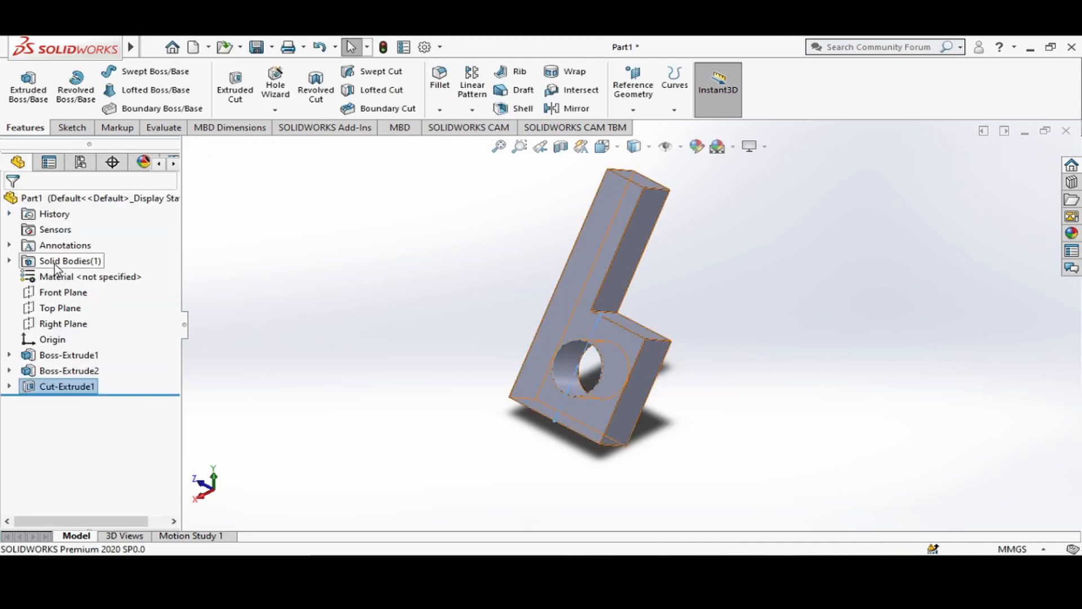
pyautogui.click(370, 316)
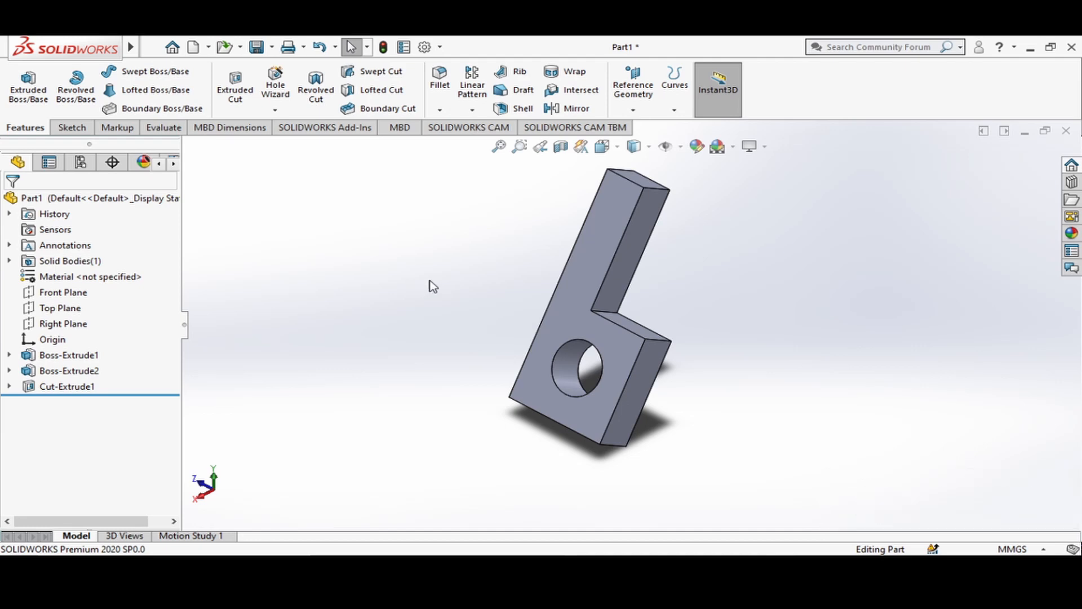
# Step: Start a sketch on the Front Plane and draw a circle of about 35 mm radius centred on the origin
pyautogui.click(617, 148)
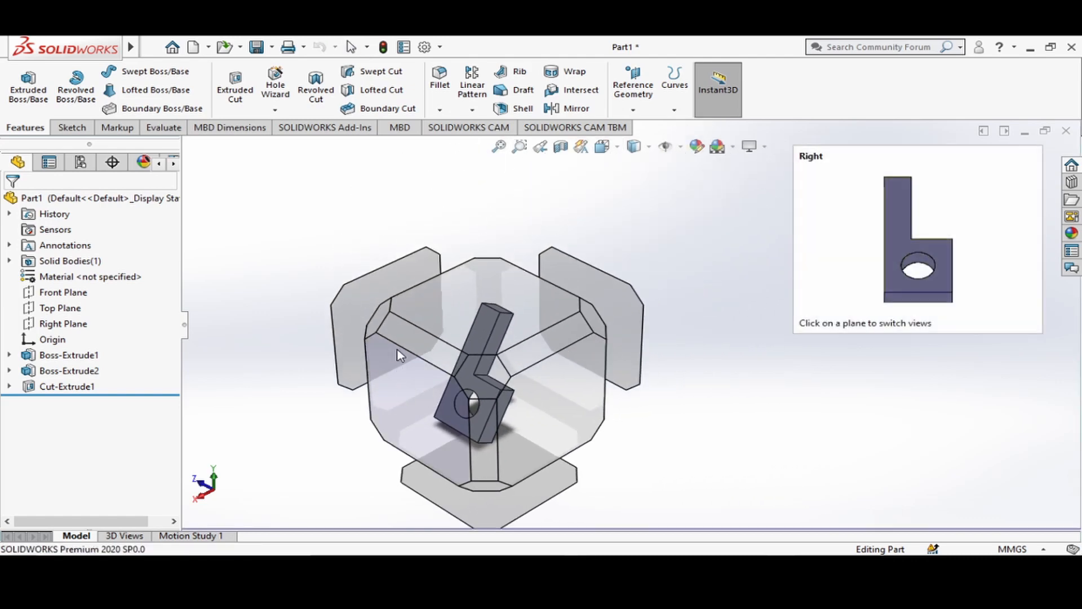
pyautogui.click(361, 310)
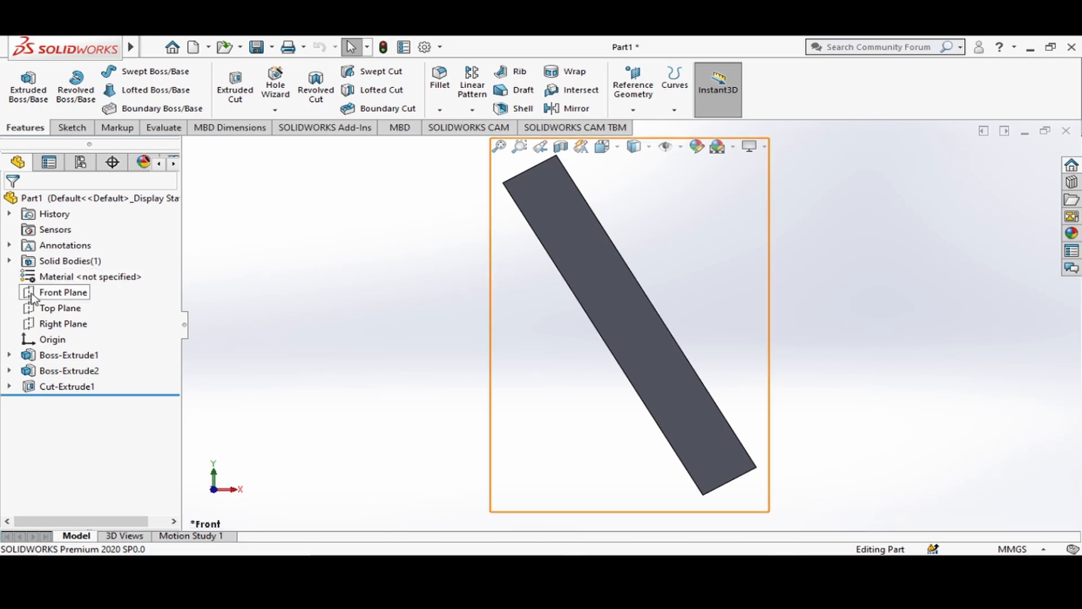
pyautogui.click(56, 292)
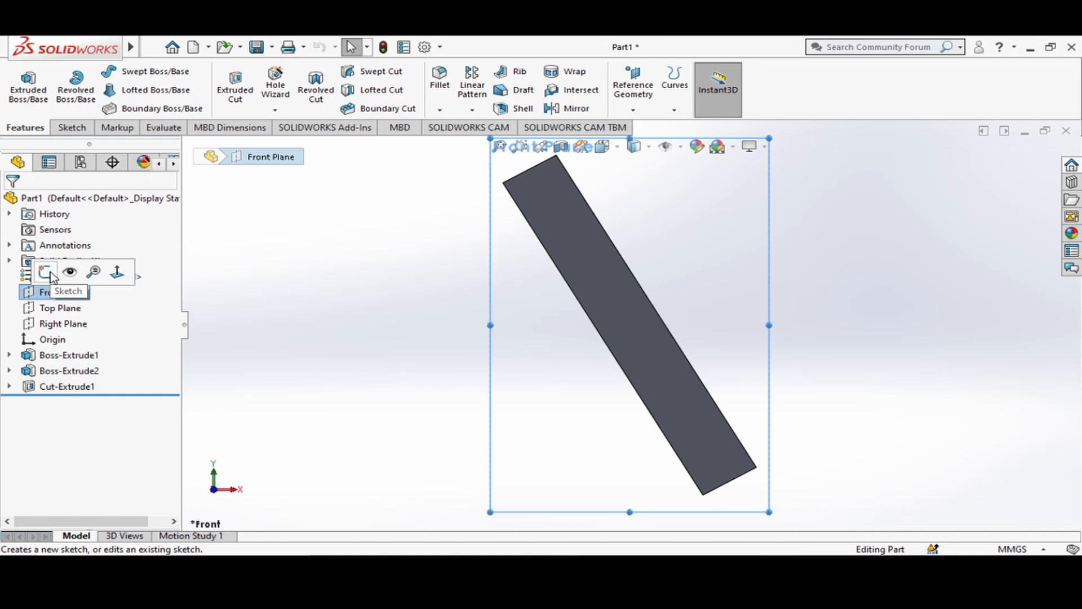
pyautogui.click(47, 273)
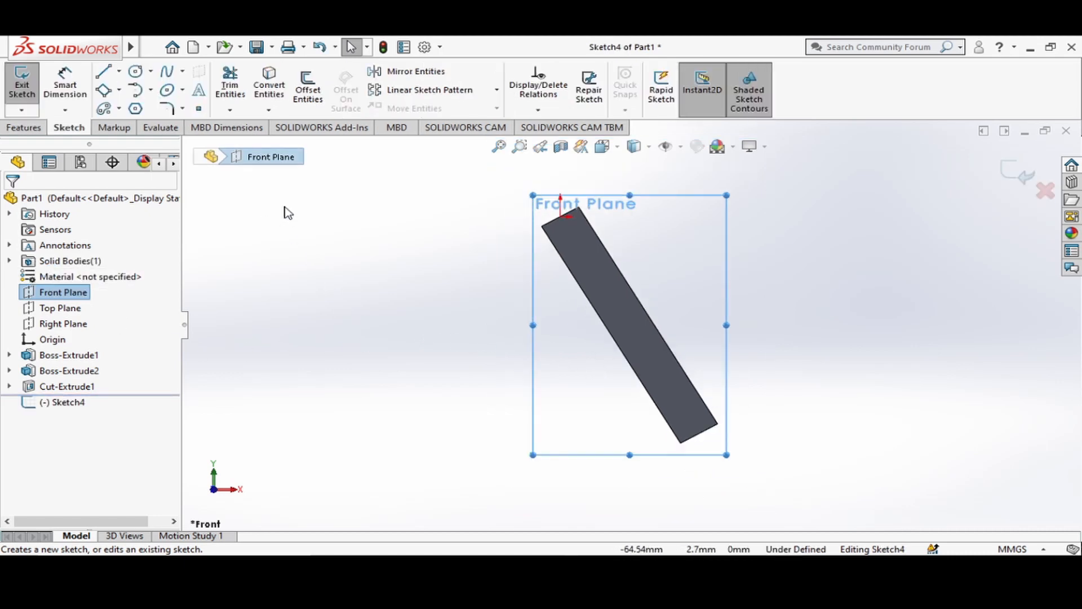
pyautogui.click(135, 71)
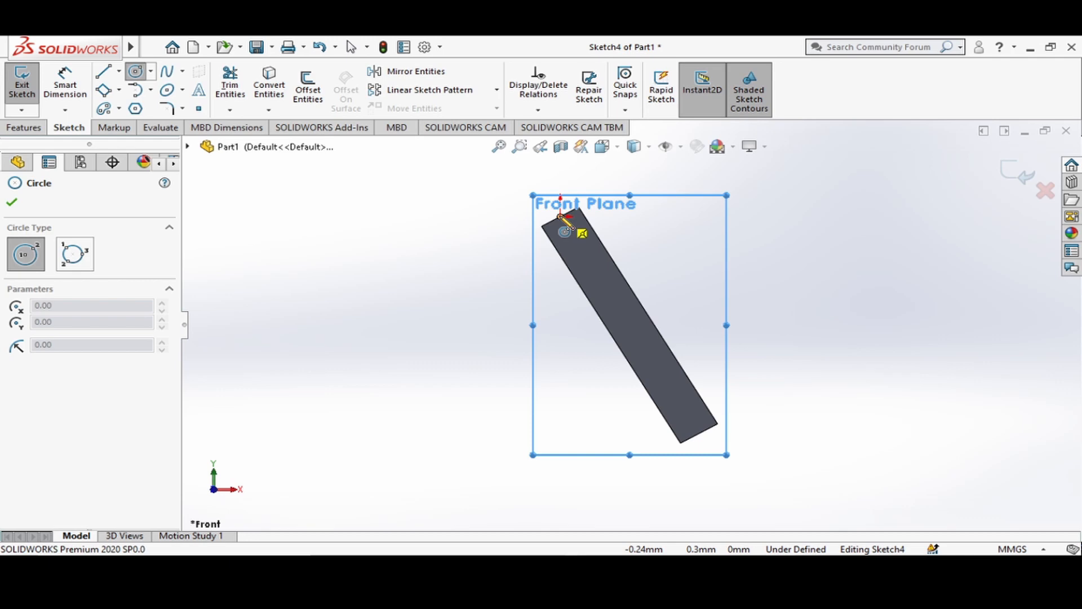
pyautogui.click(560, 216)
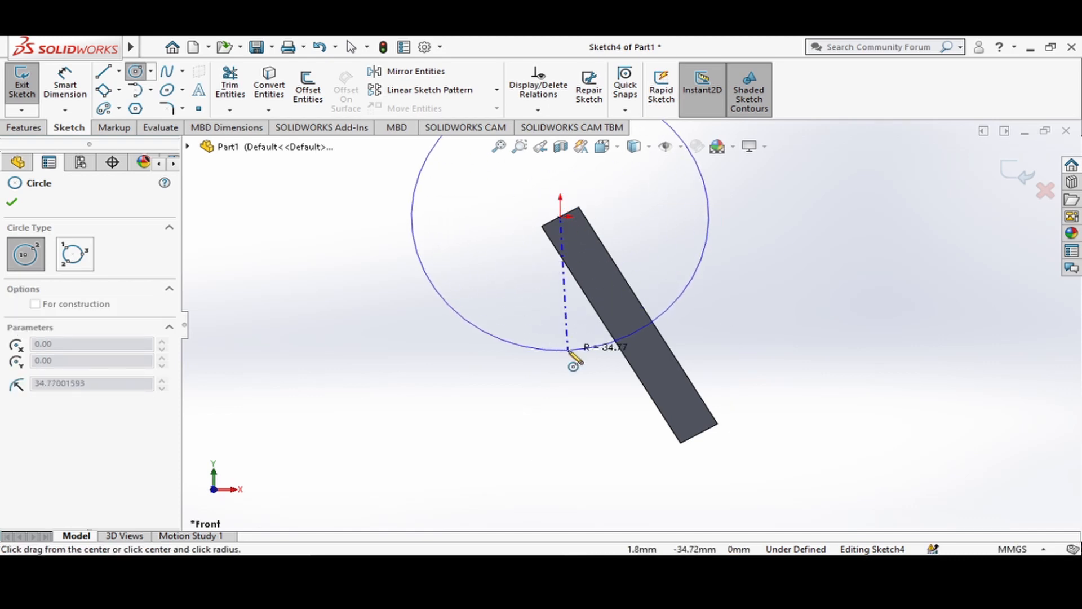
pyautogui.click(568, 351)
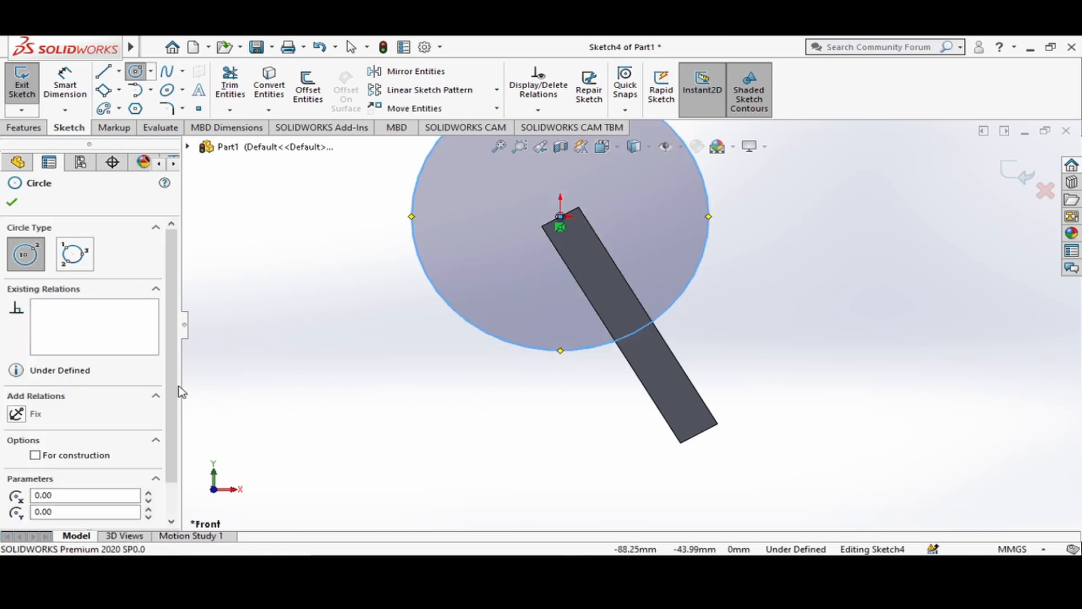
# Step: Dimension the diameter of the circle at the origin as 28 mm
pyautogui.press('f')
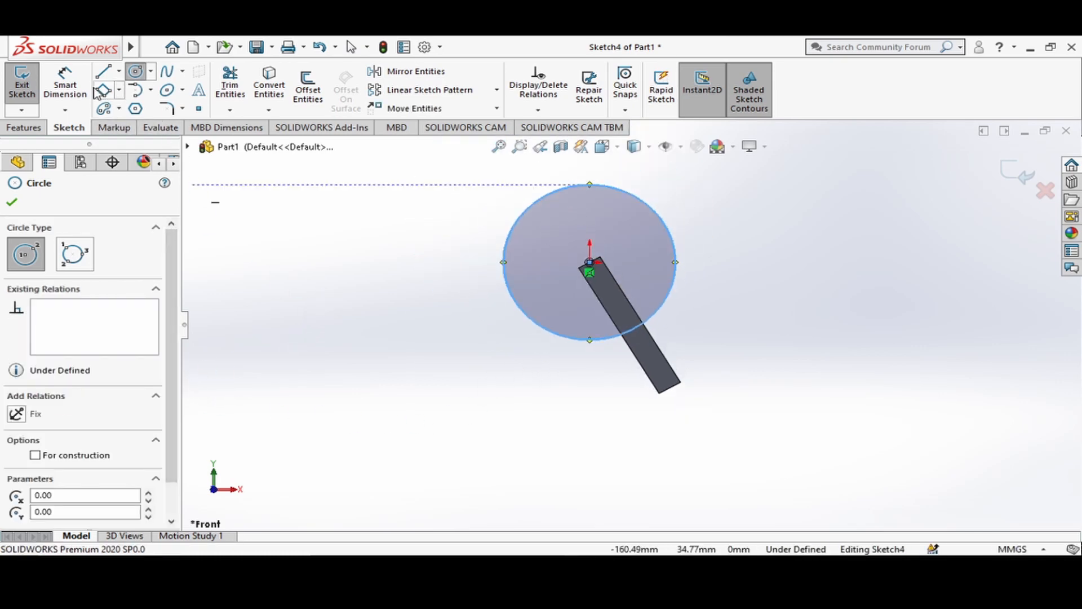
pyautogui.click(65, 84)
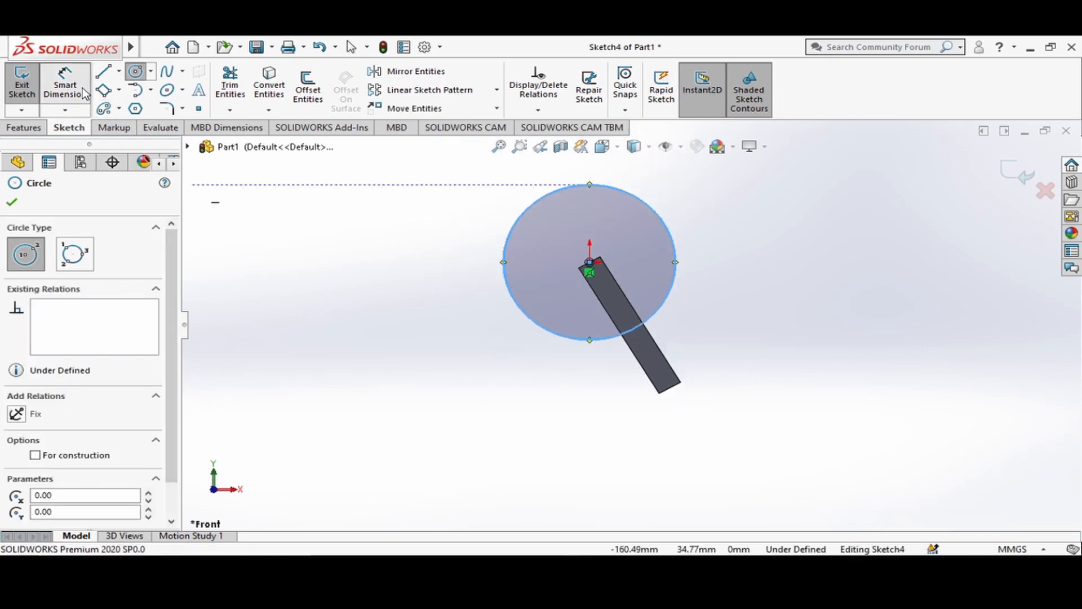
pyautogui.click(676, 256)
pyautogui.click(800, 270)
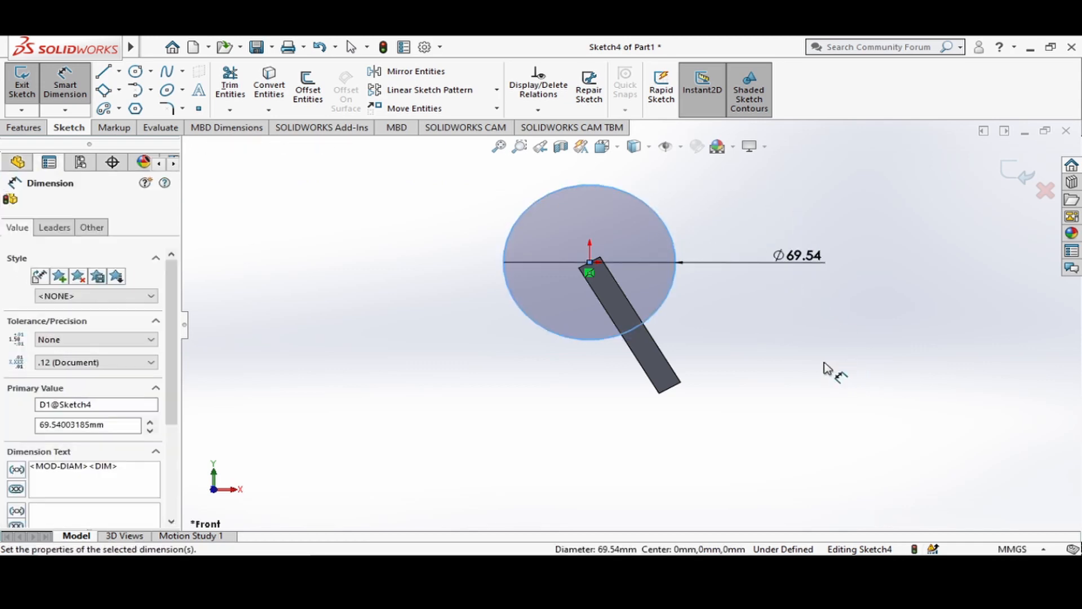
pyautogui.write('28')
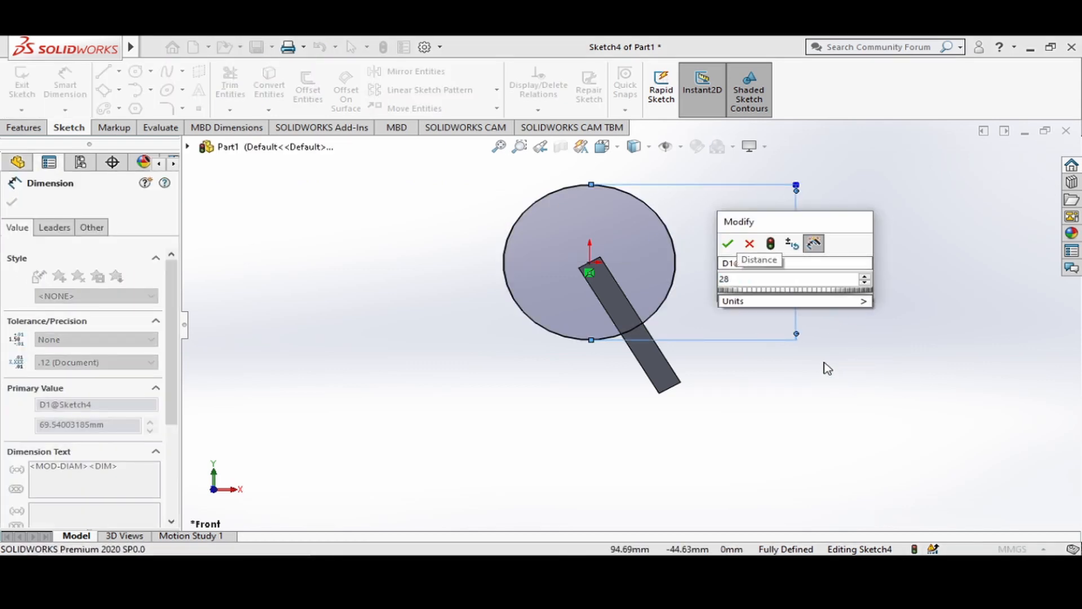
pyautogui.press('Return')
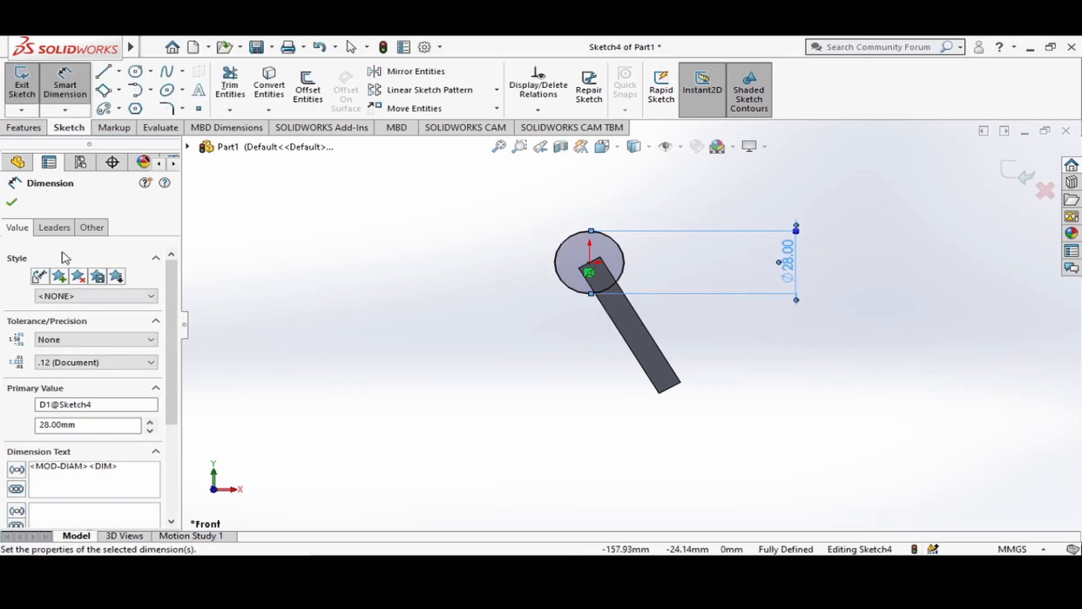
# Step: Extrude the 28 mm circle forward from the Front Plane as a blind boss 50 mm deep, merged with the bar
pyautogui.click(15, 130)
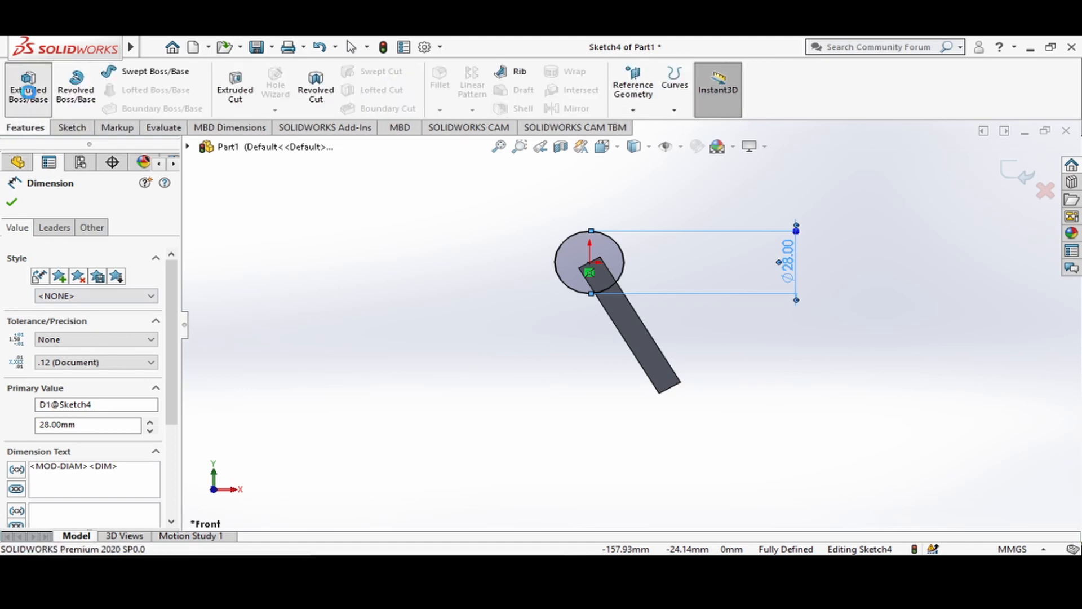
pyautogui.click(29, 95)
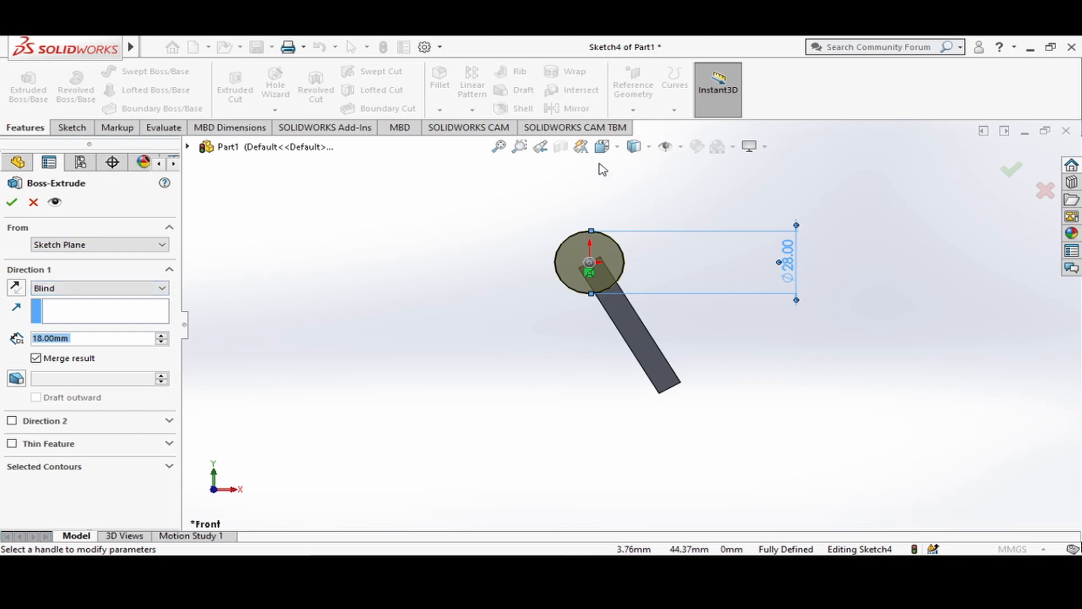
pyautogui.click(603, 148)
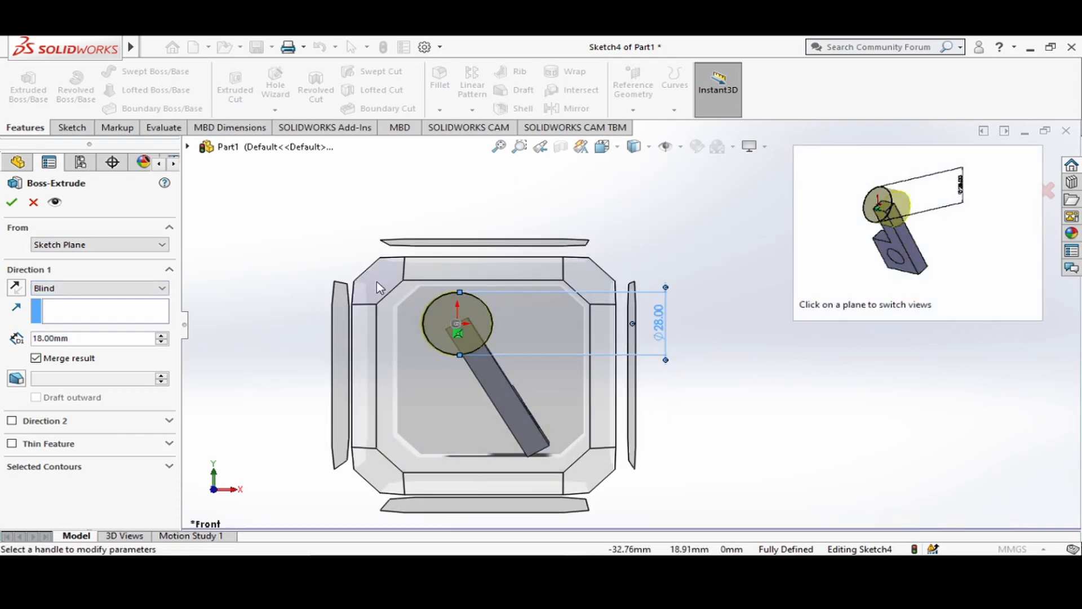
pyautogui.click(595, 285)
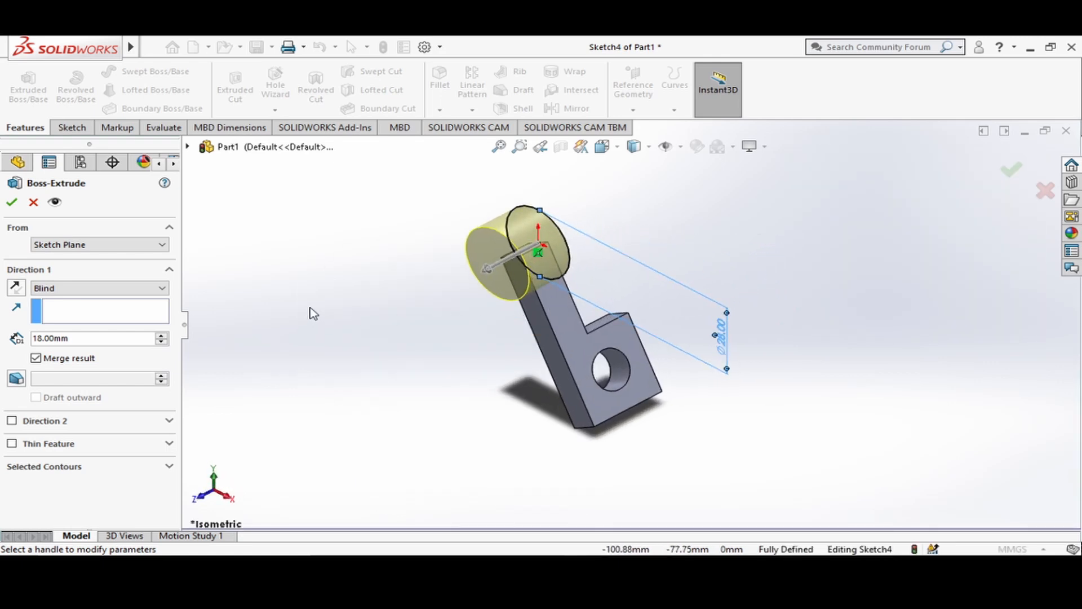
pyautogui.click(84, 339)
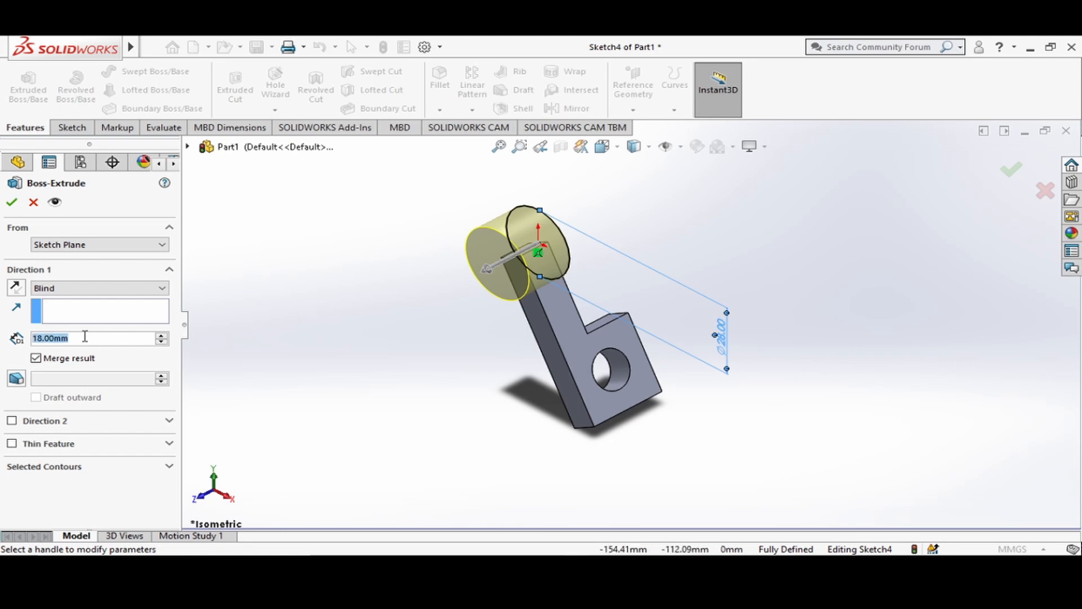
pyautogui.write('50')
pyautogui.press('Return')
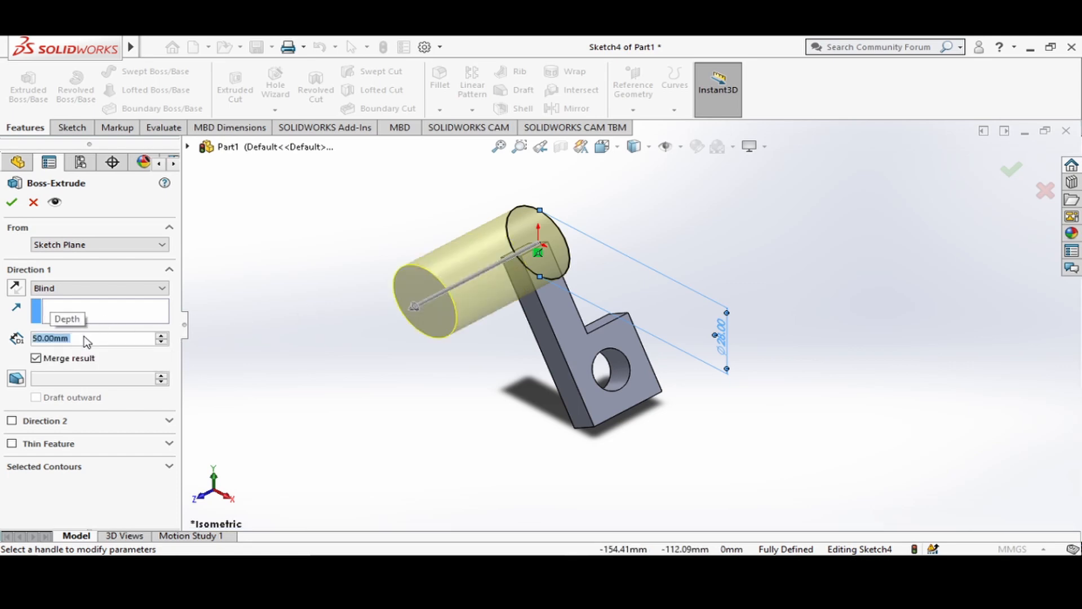
pyautogui.click(19, 203)
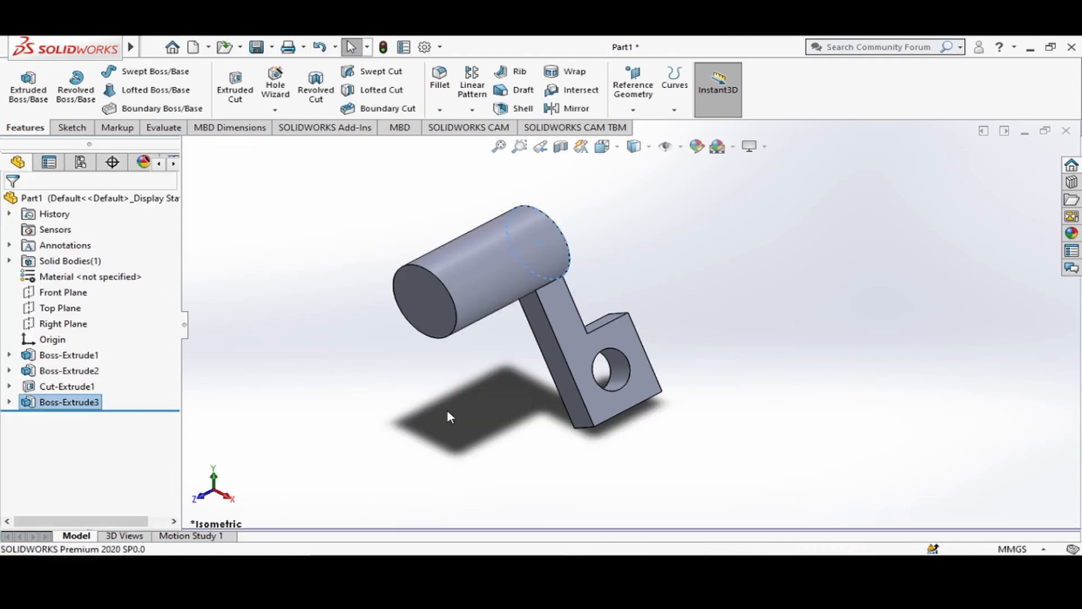
# Step: Start a sketch on the Top Plane and draw a vertical centerline about 12 mm long from the cylinder's front edge toward the origin
pyautogui.click(472, 404)
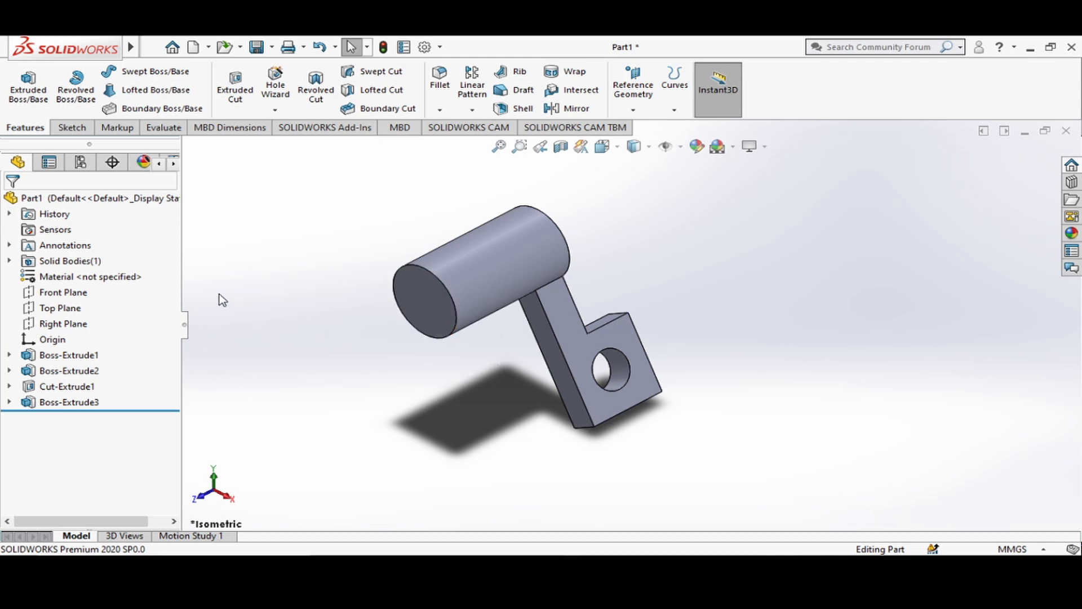
pyautogui.click(59, 311)
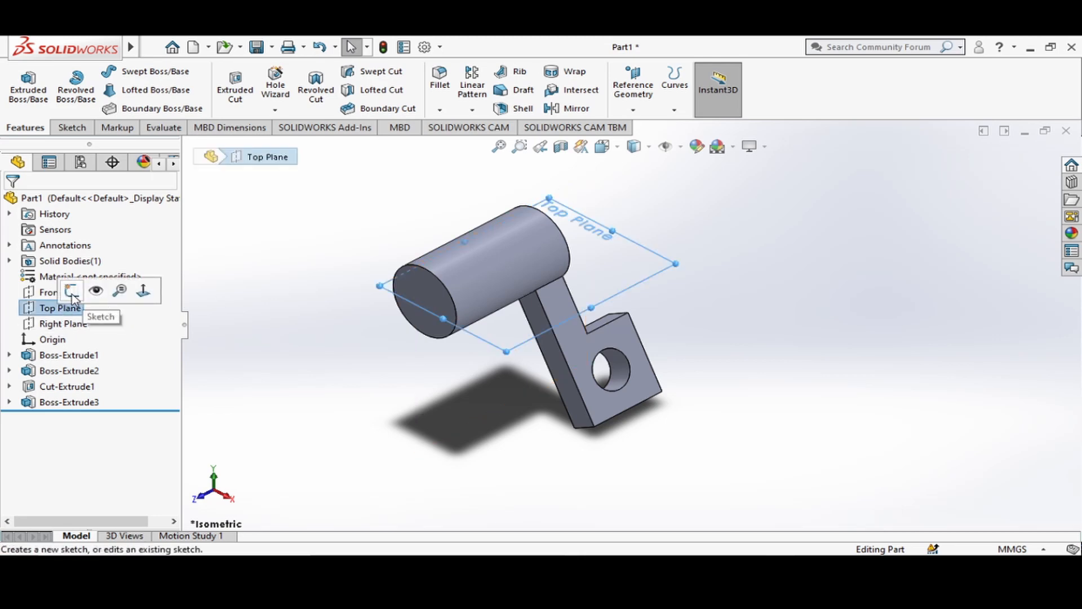
pyautogui.click(71, 292)
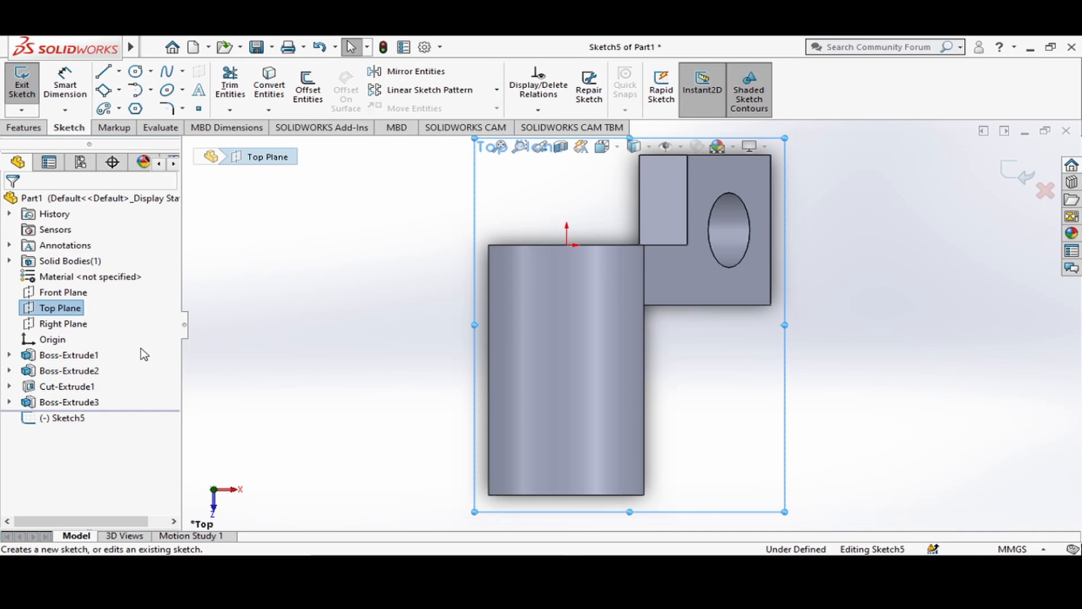
pyautogui.click(120, 72)
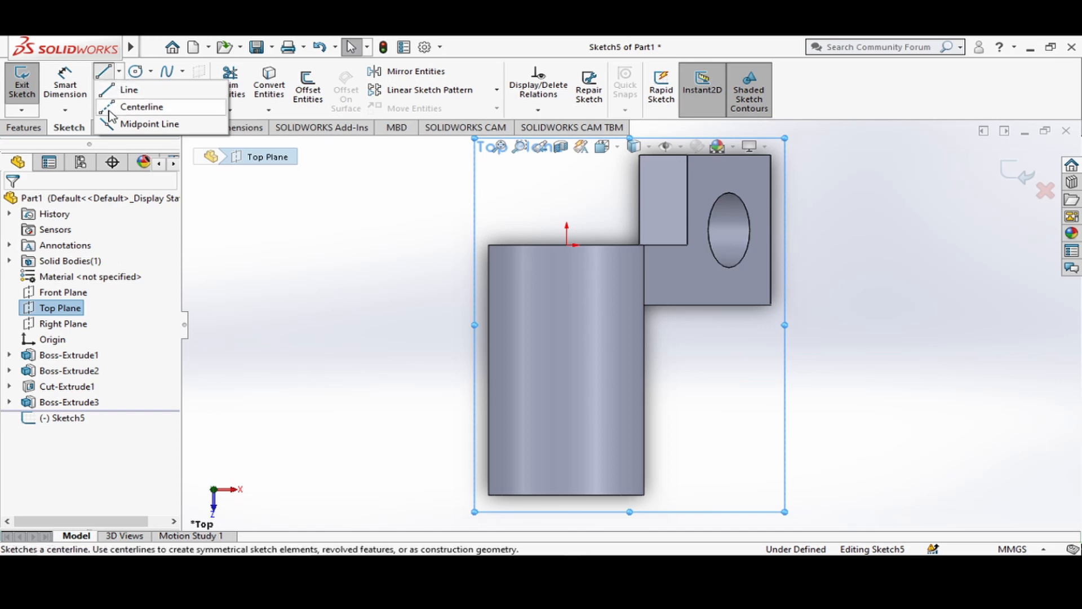
pyautogui.click(132, 107)
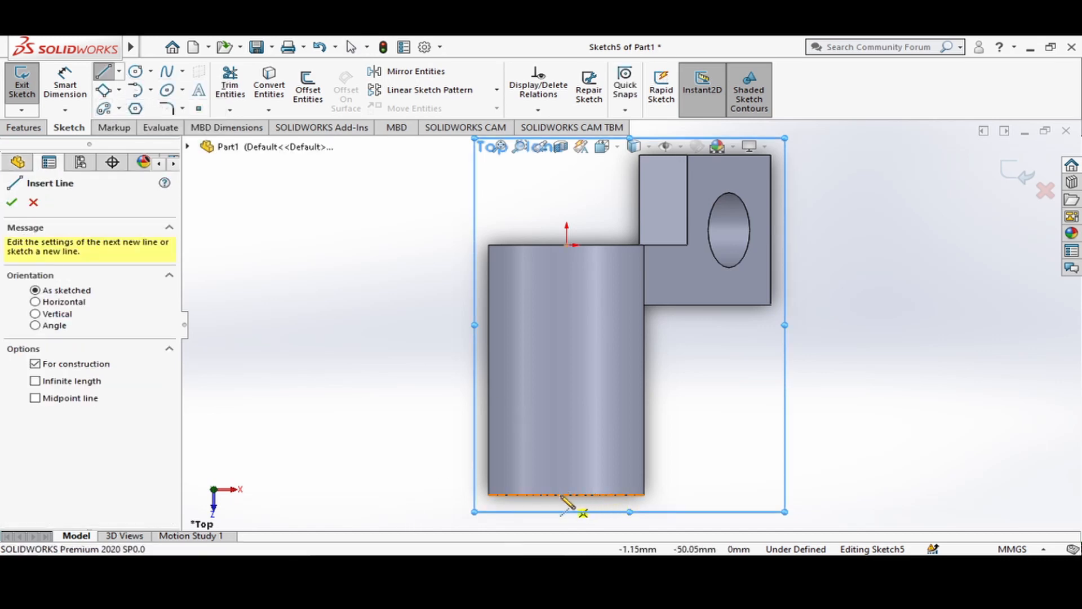
pyautogui.click(566, 493)
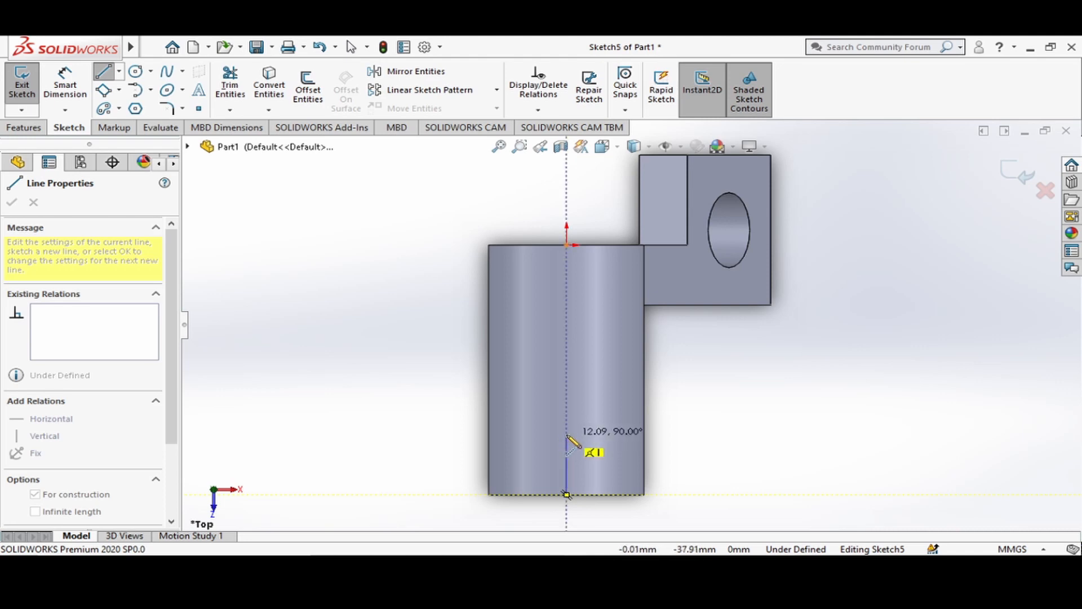
pyautogui.click(567, 435)
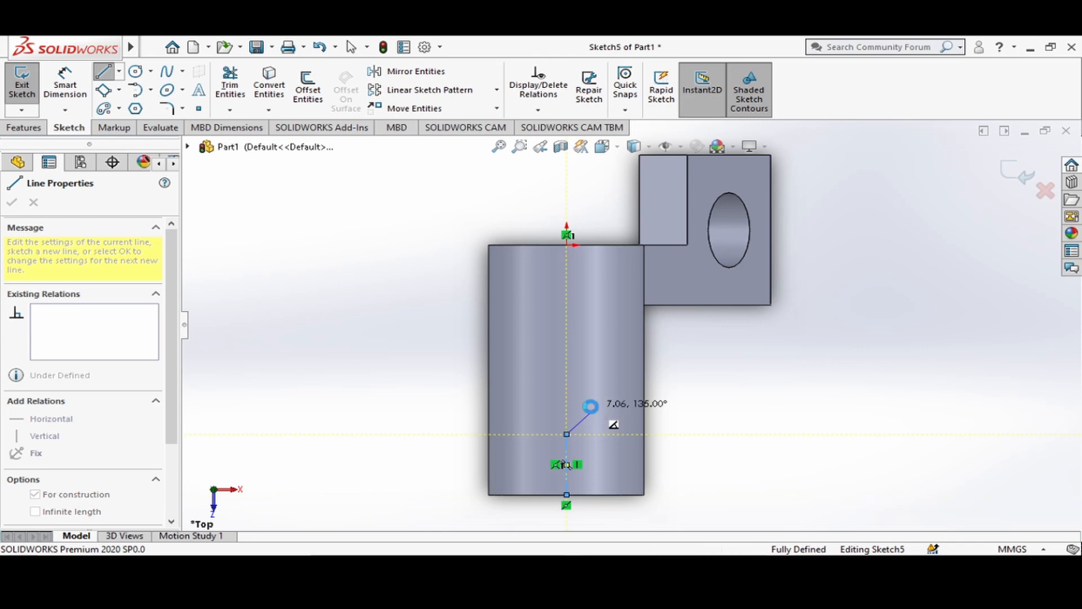
pyautogui.press('Escape')
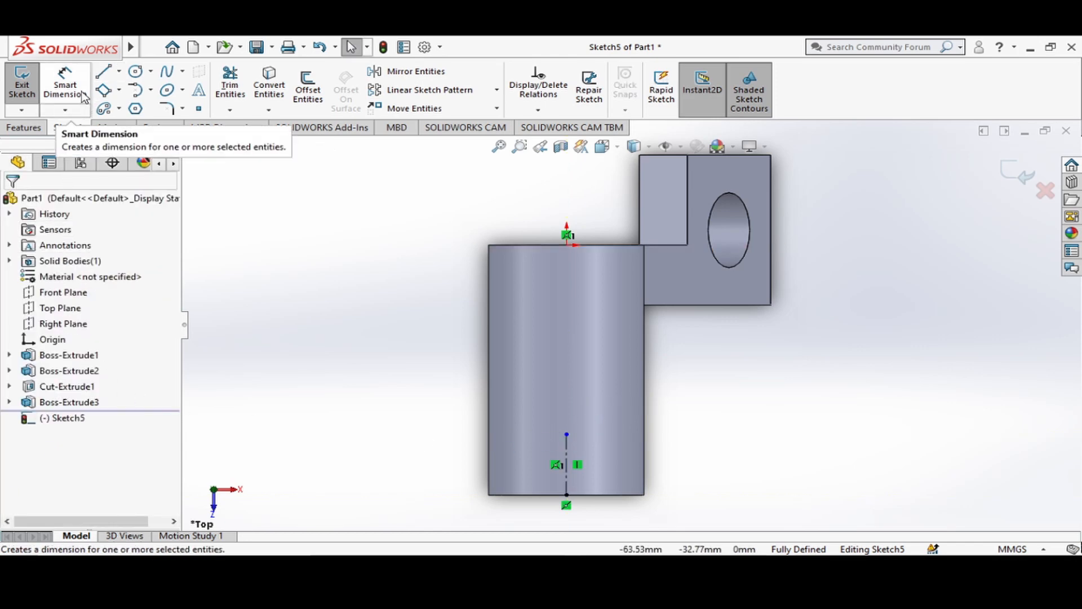
# Step: Dimension the length of the vertical centerline at the cylinder's front edge as 6 mm
pyautogui.click(65, 84)
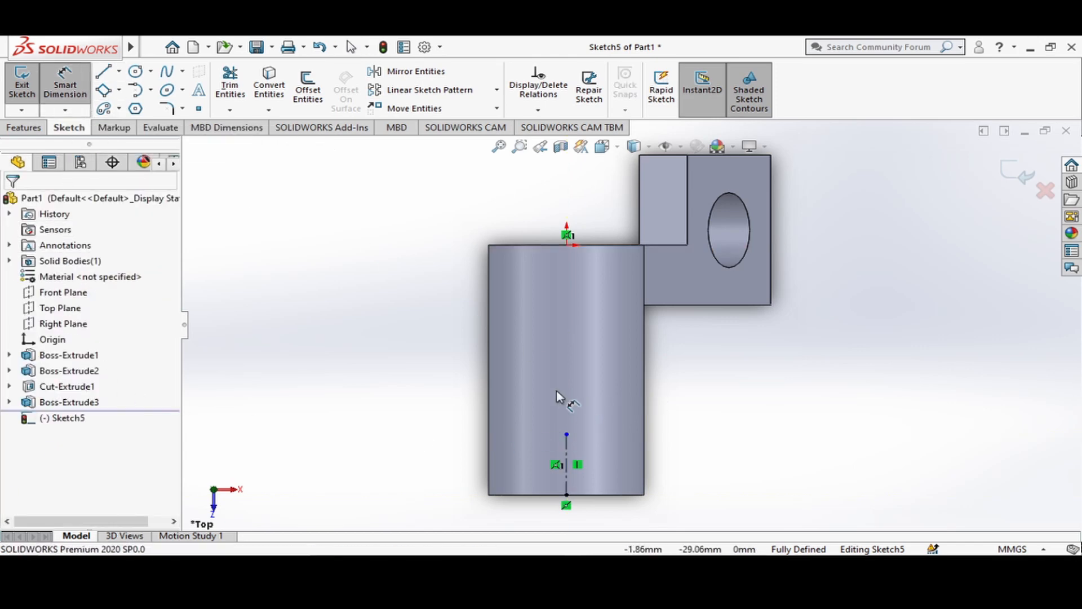
pyautogui.click(567, 453)
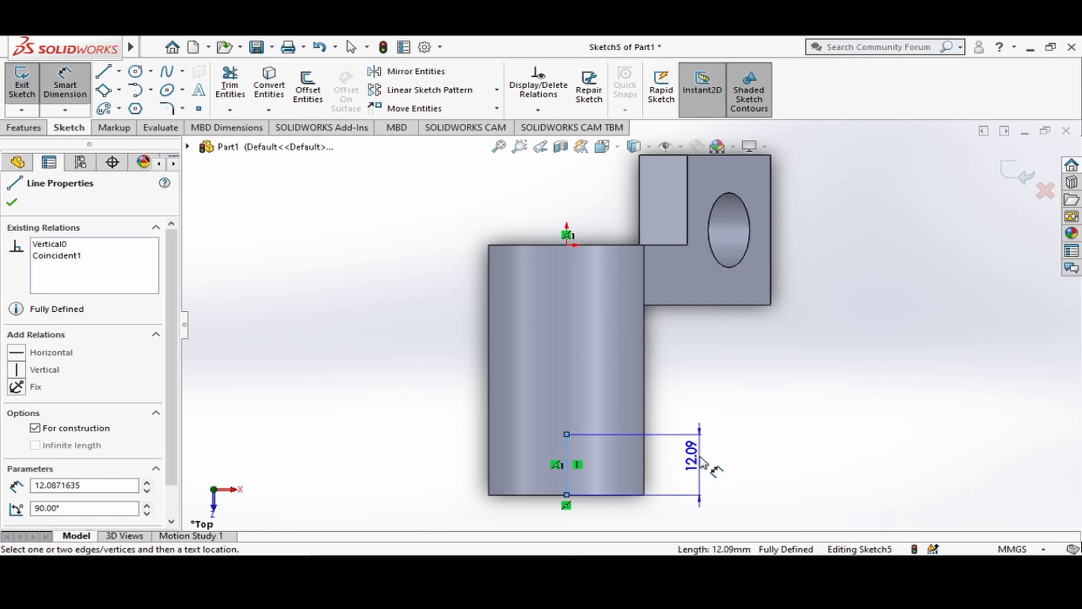
pyautogui.click(697, 467)
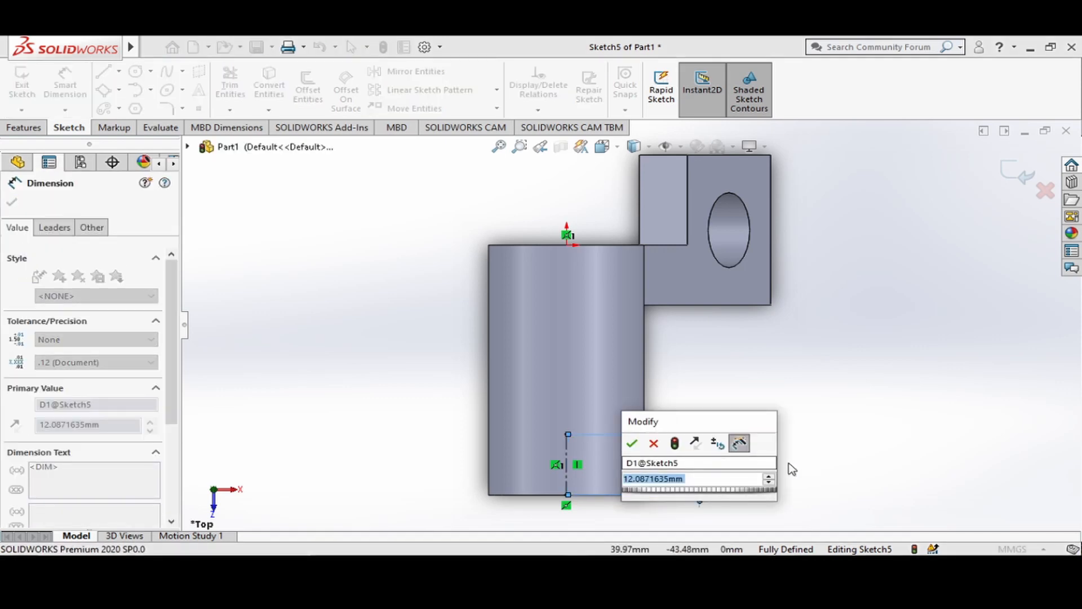
pyautogui.write('6')
pyautogui.press('Return')
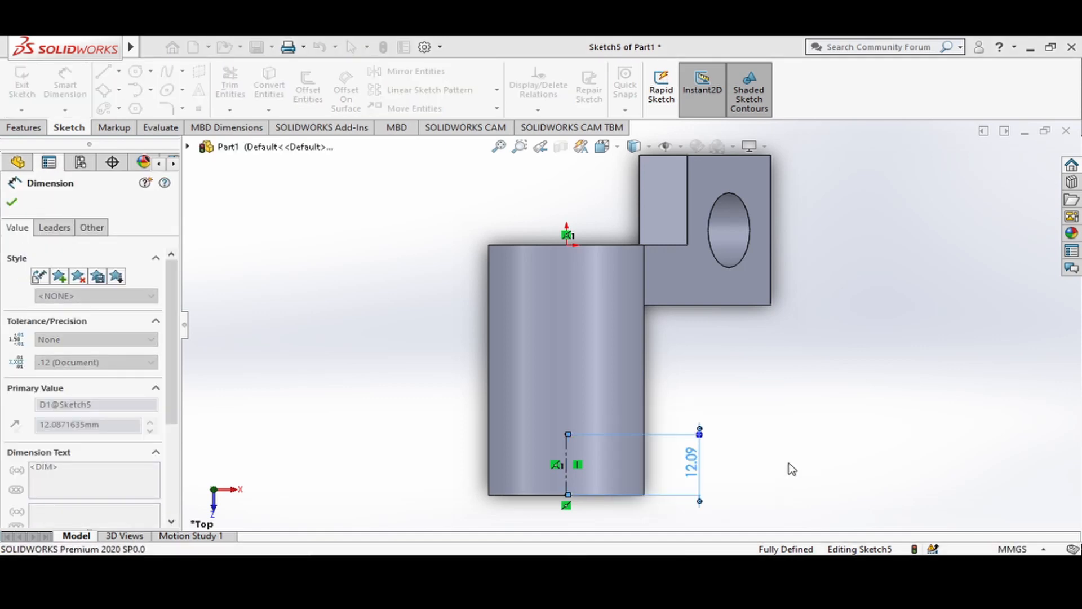
pyautogui.click(703, 430)
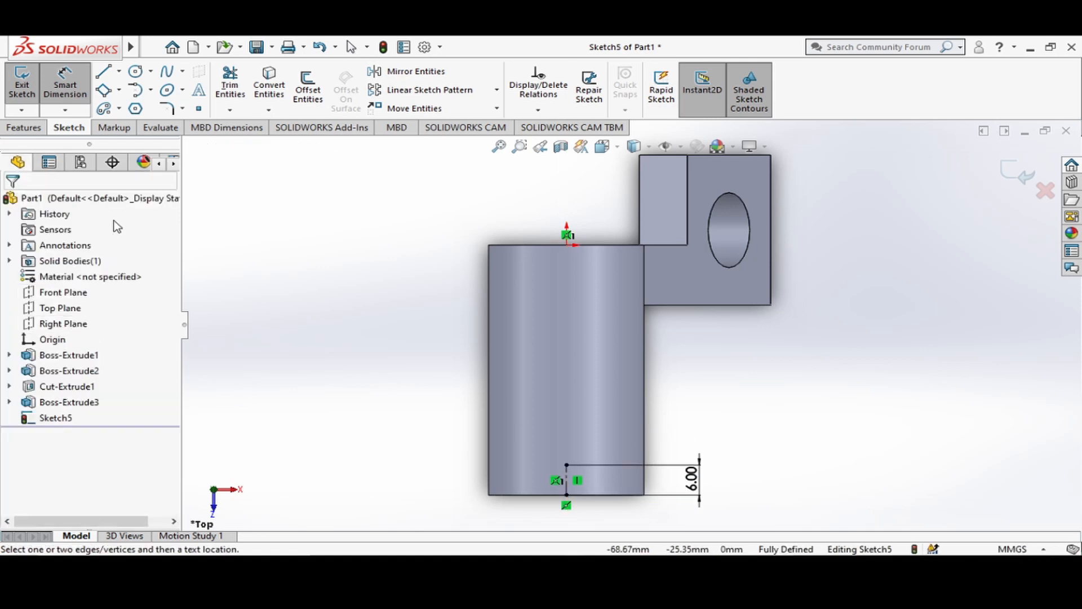
# Step: Sketch a center rectangle about 22.3 mm wide and 6.6 mm high on the cylinder, just behind the centerline
pyautogui.click(118, 91)
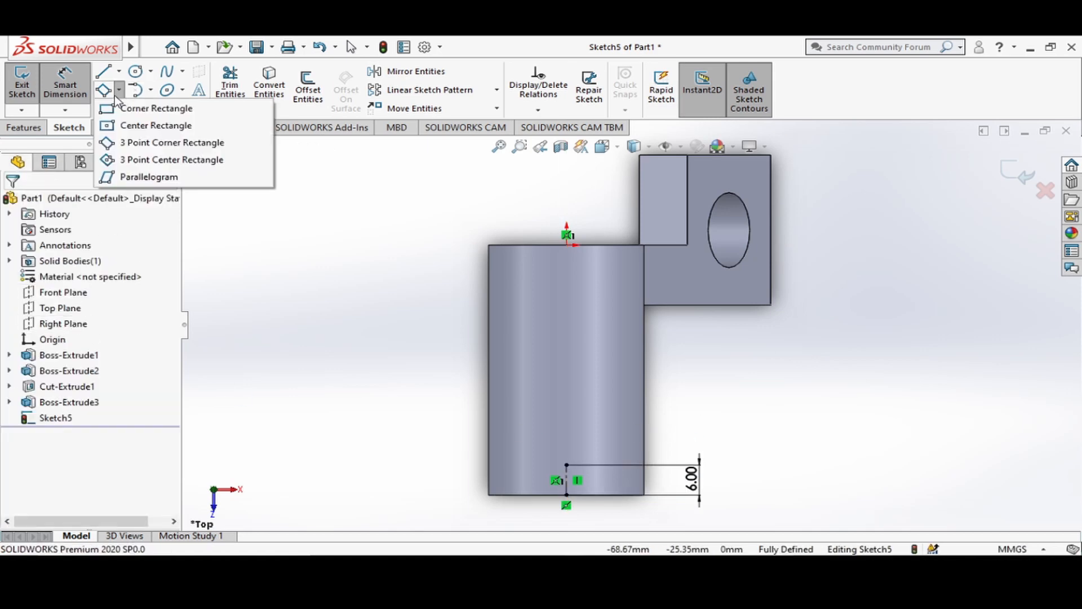
pyautogui.click(129, 127)
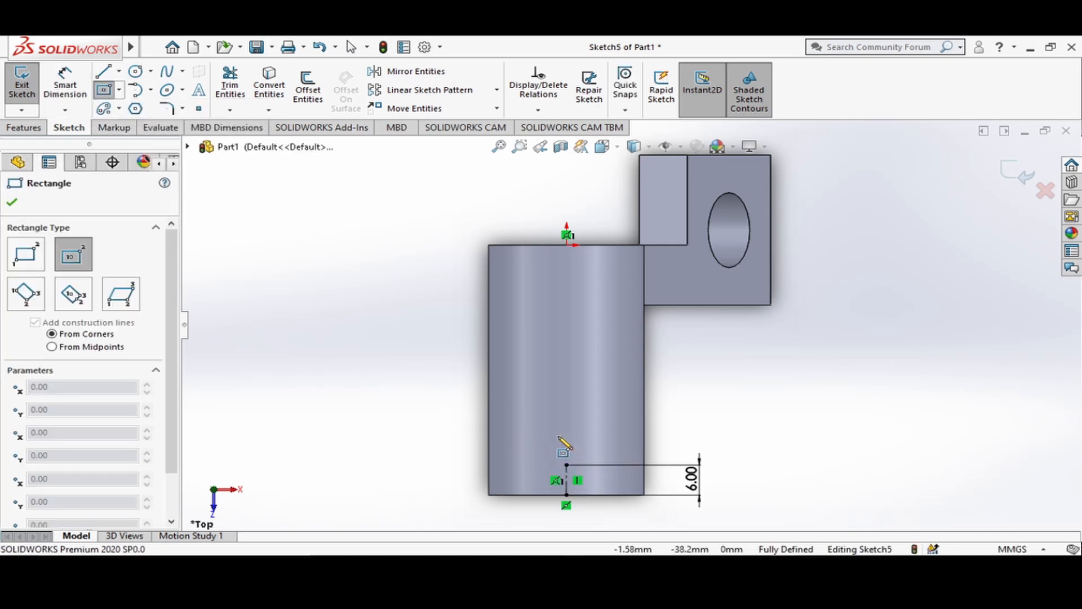
pyautogui.click(558, 437)
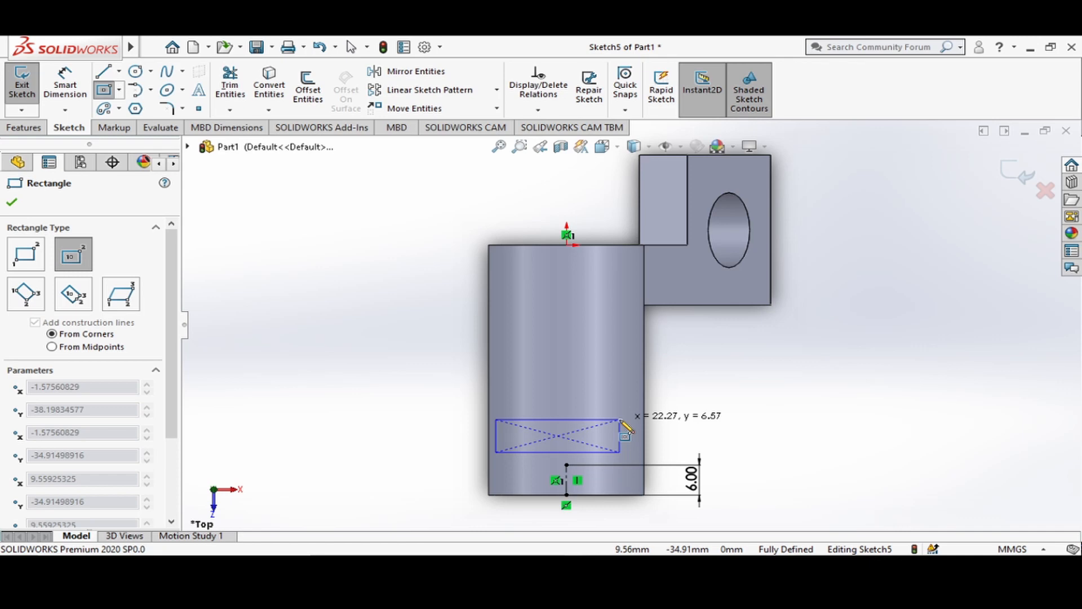
pyautogui.click(621, 420)
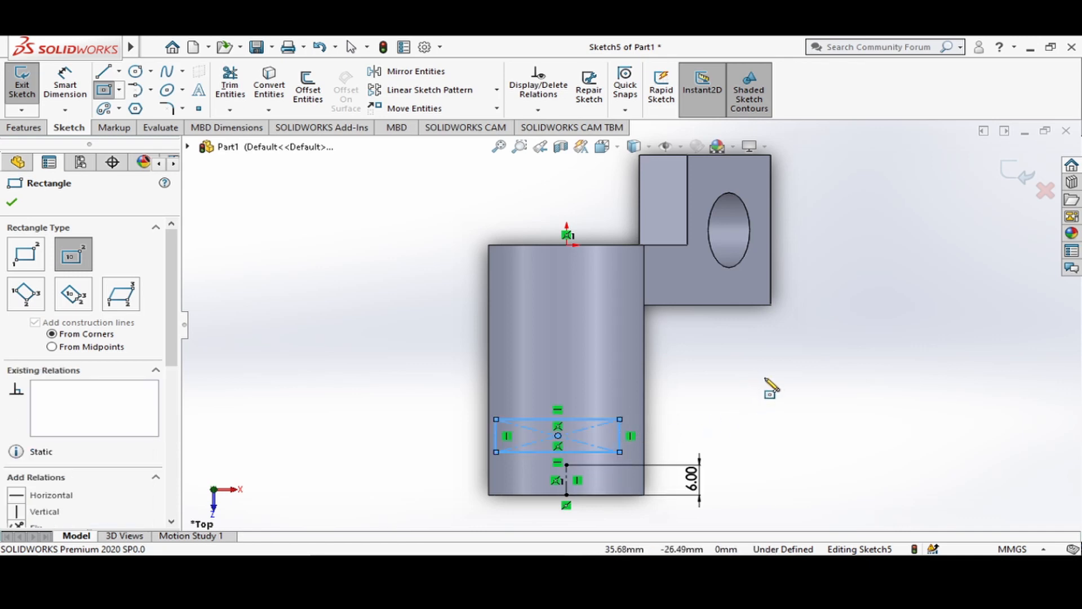
pyautogui.press('Escape')
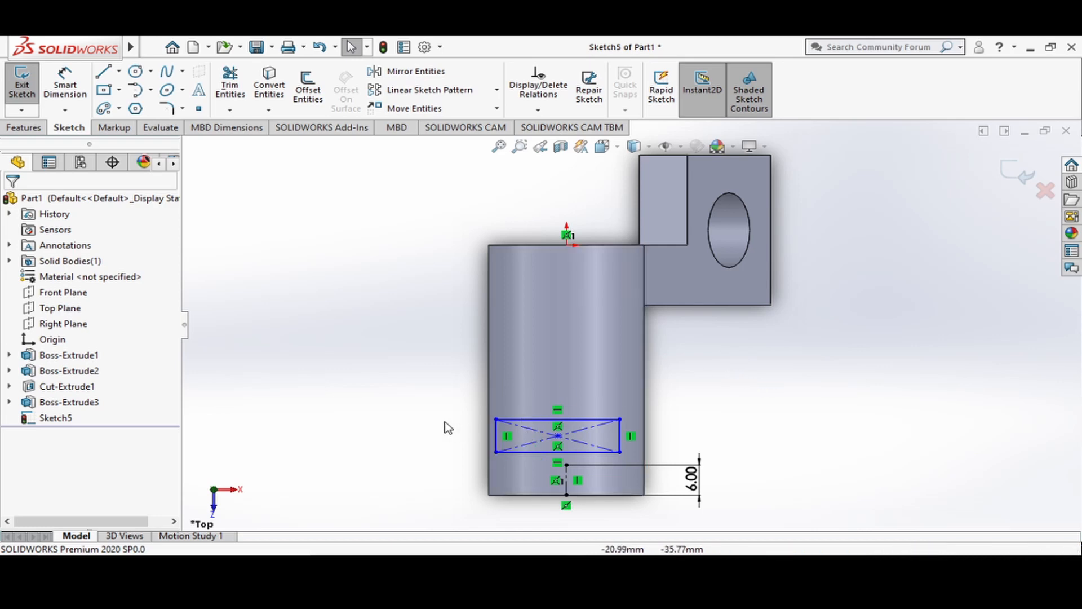
# Step: Make the midpoint of the rectangle's front edge coincident with the inner endpoint of the centerline
pyautogui.click(560, 452)
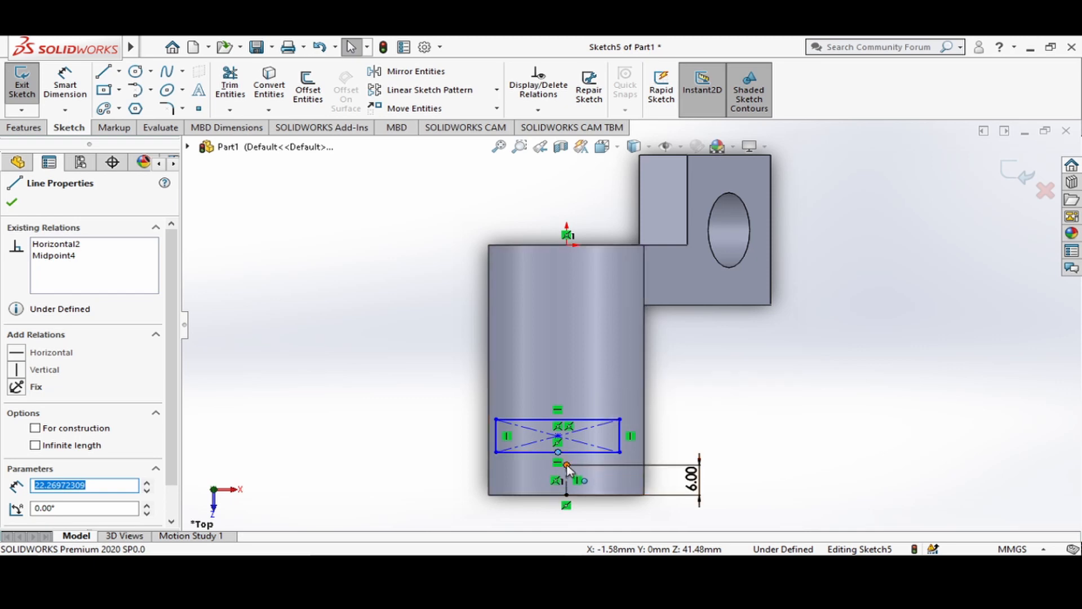
pyautogui.click(568, 466)
pyautogui.keyDown('ctrl'); pyautogui.click(558, 452); pyautogui.keyUp('ctrl')
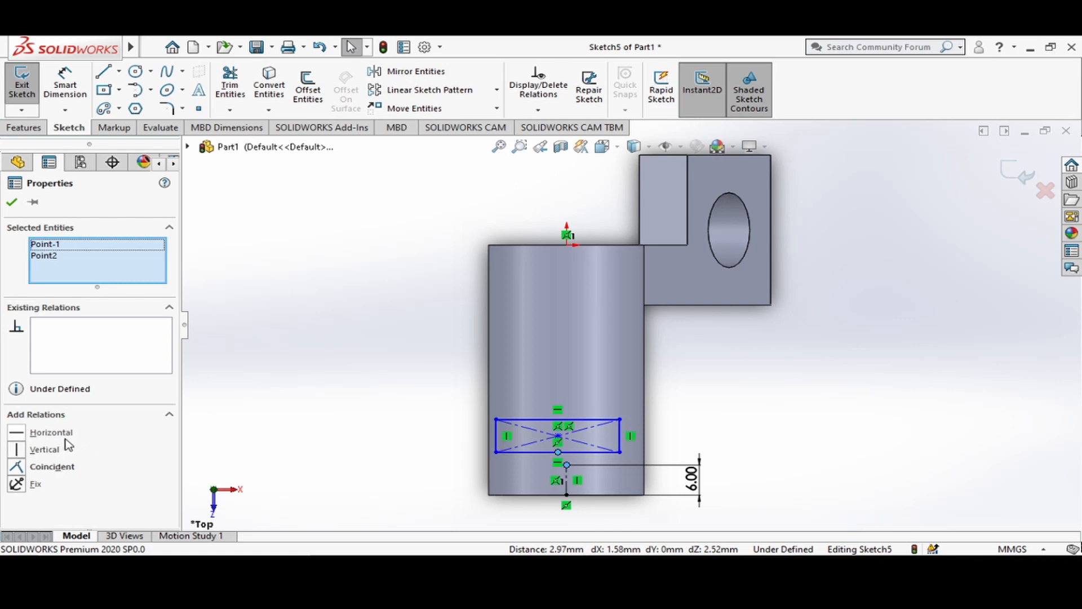
pyautogui.click(16, 468)
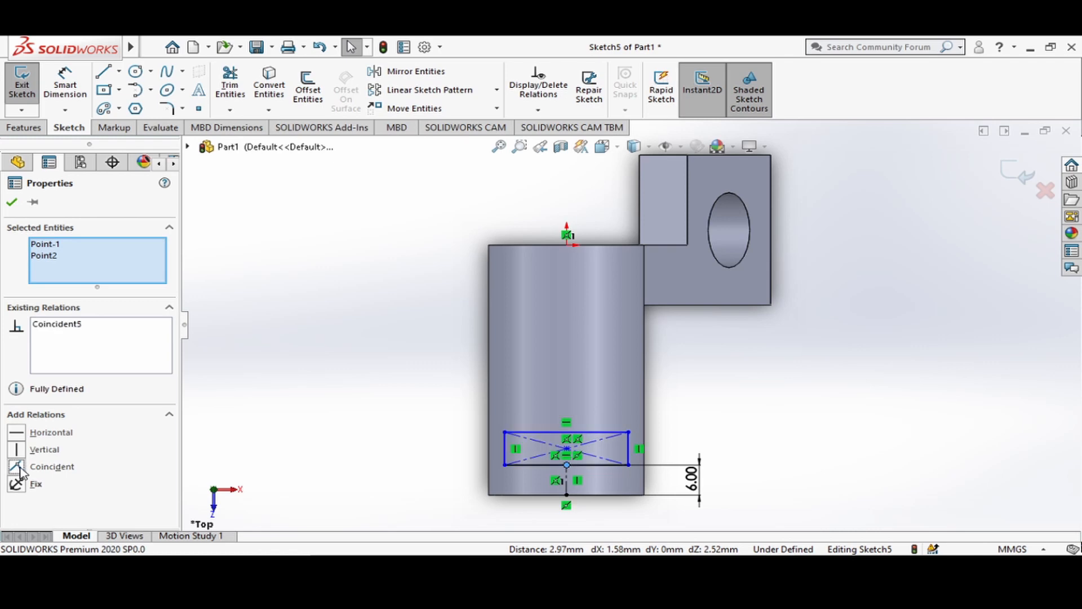
pyautogui.click(15, 203)
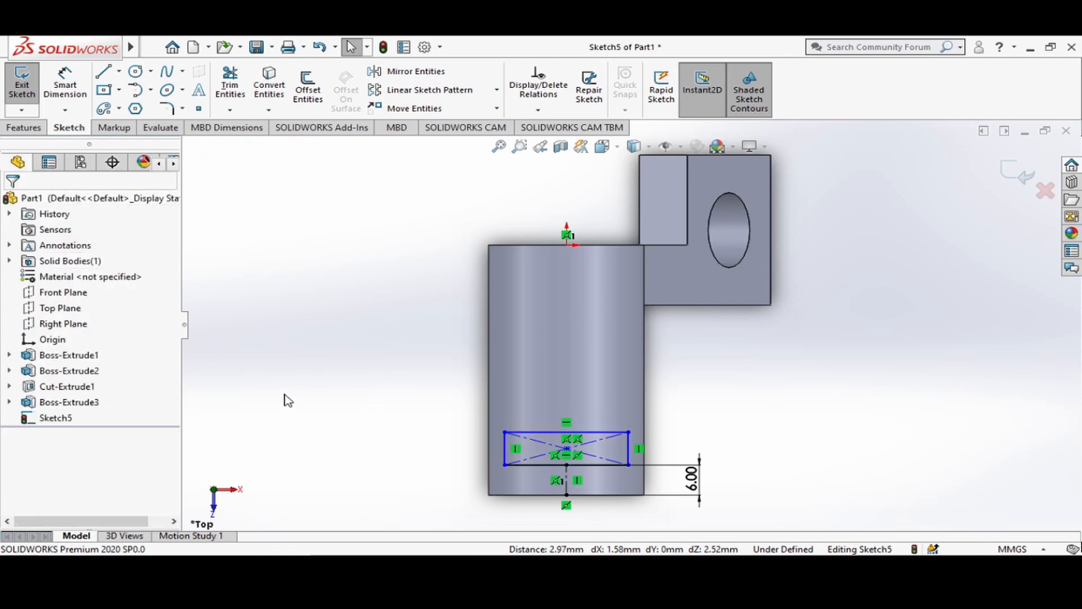
# Step: Dimension the short side of the rectangle as 5 mm
pyautogui.click(65, 85)
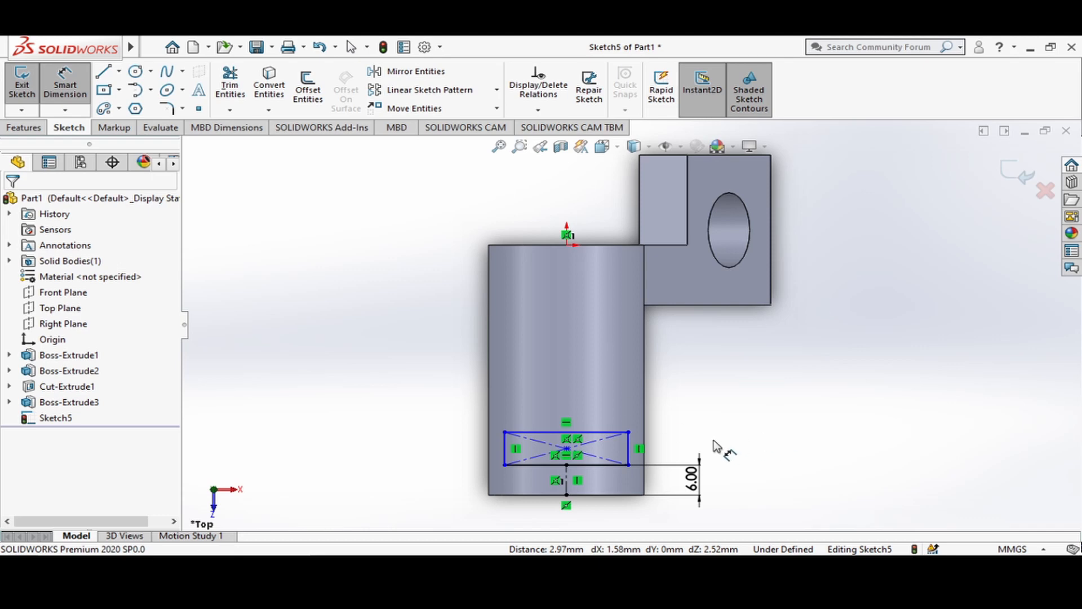
pyautogui.click(628, 445)
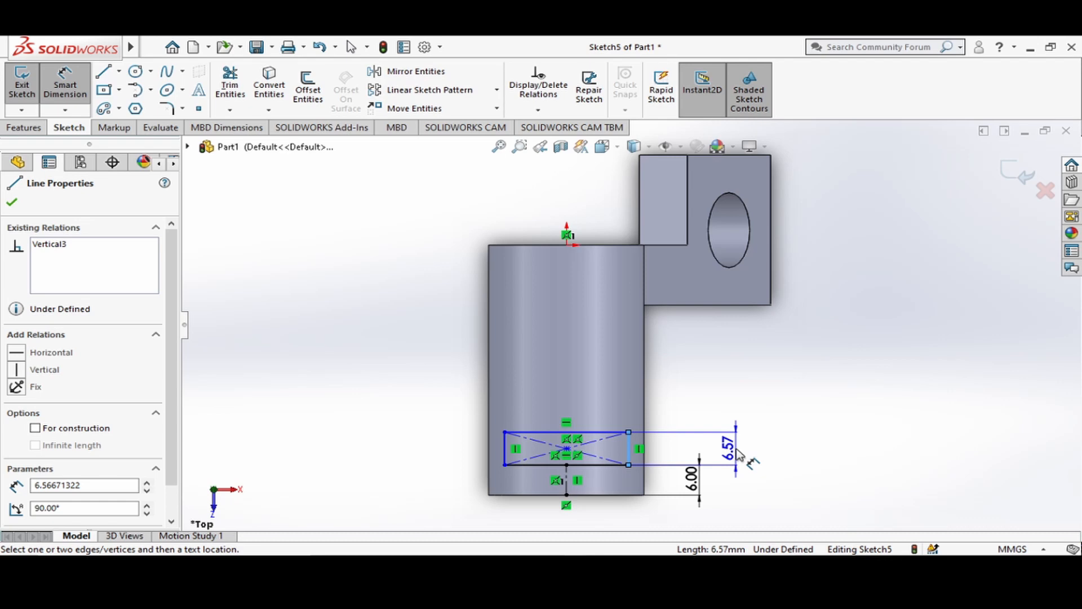
pyautogui.click(737, 453)
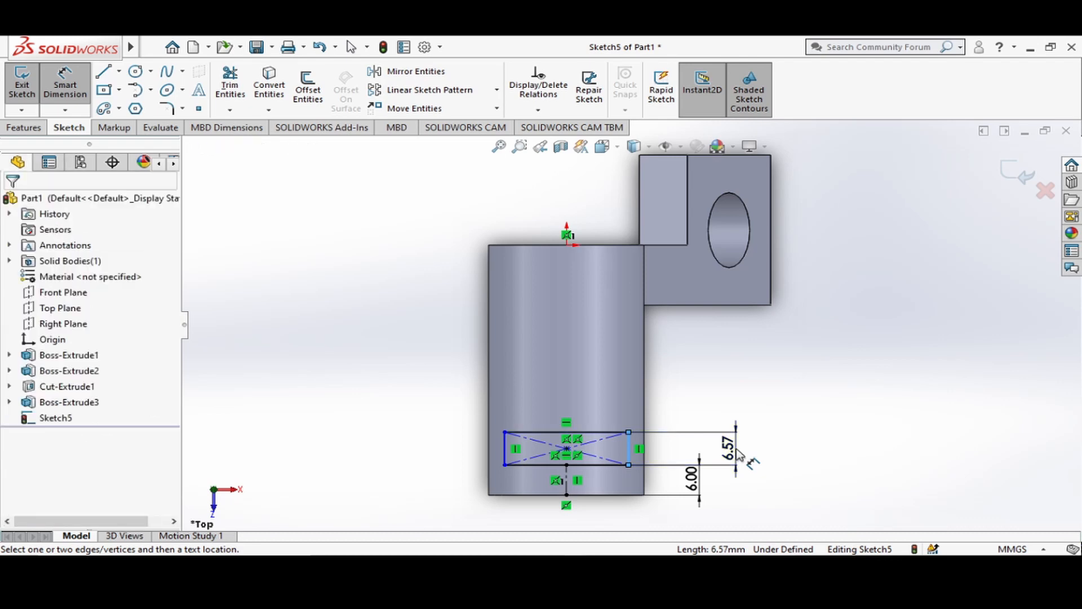
pyautogui.write('6')
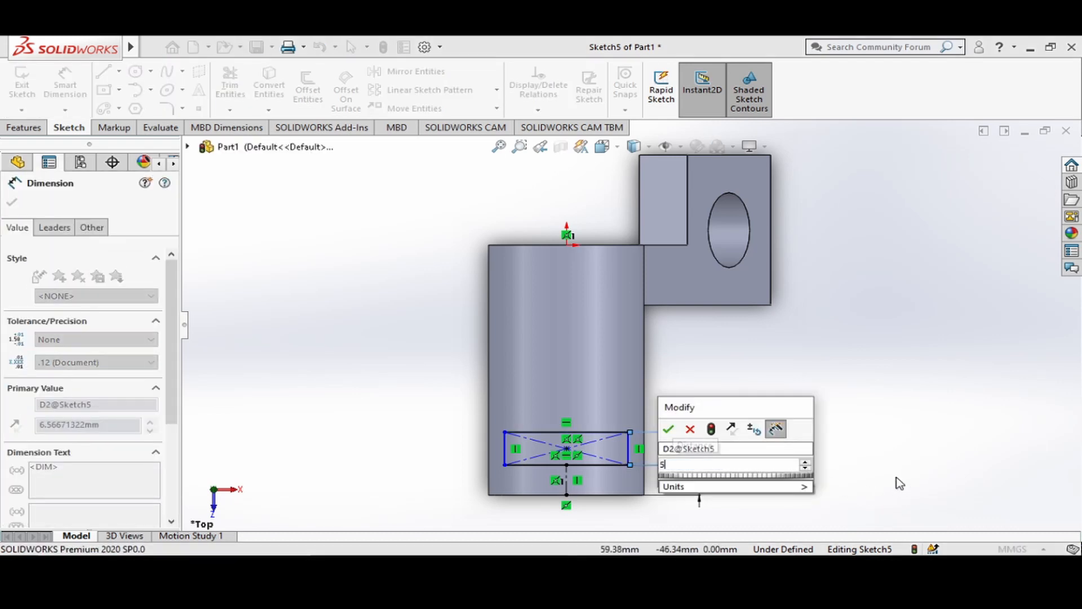
pyautogui.press('Return')
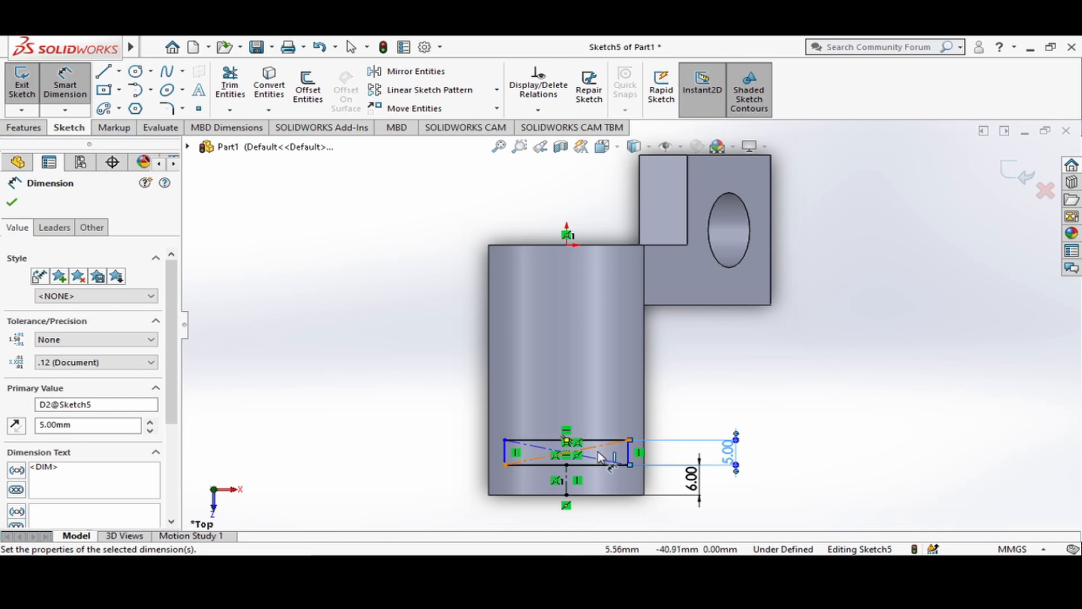
# Step: Dimension the long side of the rectangle as 20 mm and fit the whole part in view
pyautogui.scroll(-3, 587, 490)
pyautogui.scroll(3, 596, 484)
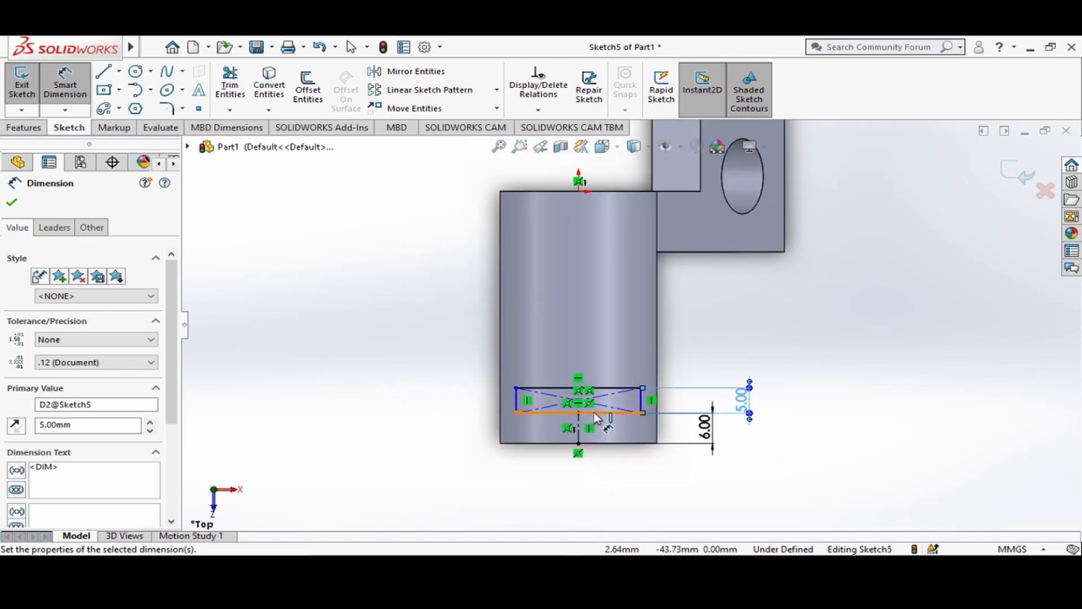
pyautogui.click(589, 412)
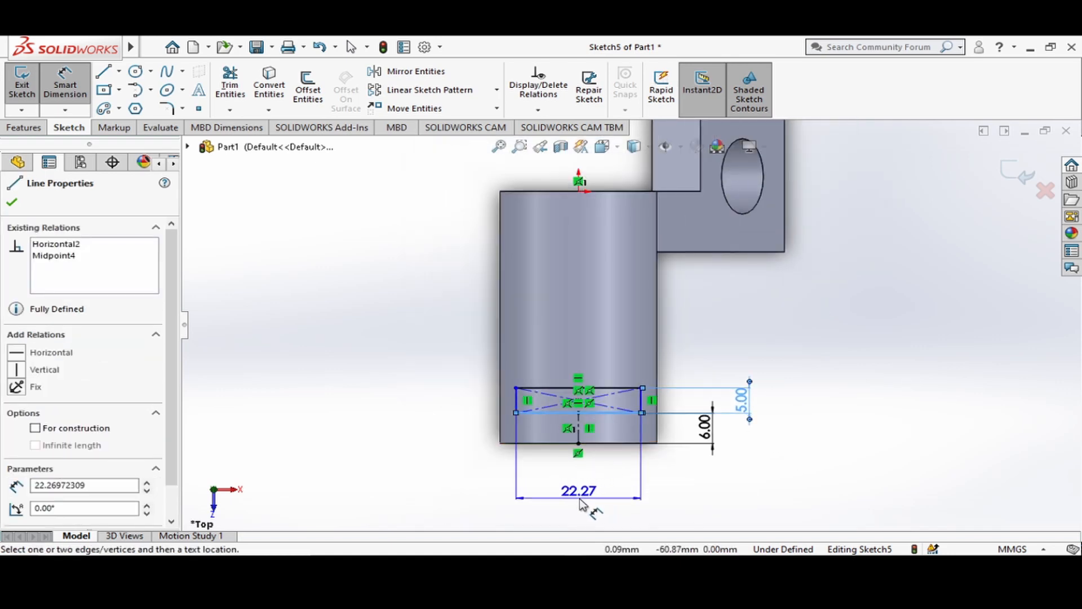
pyautogui.click(584, 503)
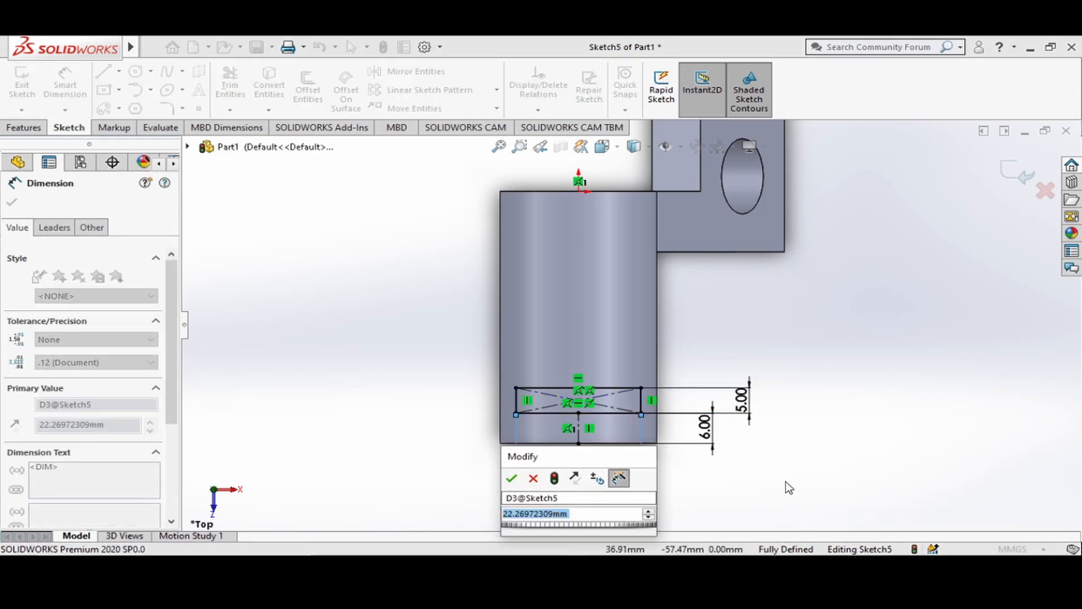
pyautogui.write('20')
pyautogui.press('Return')
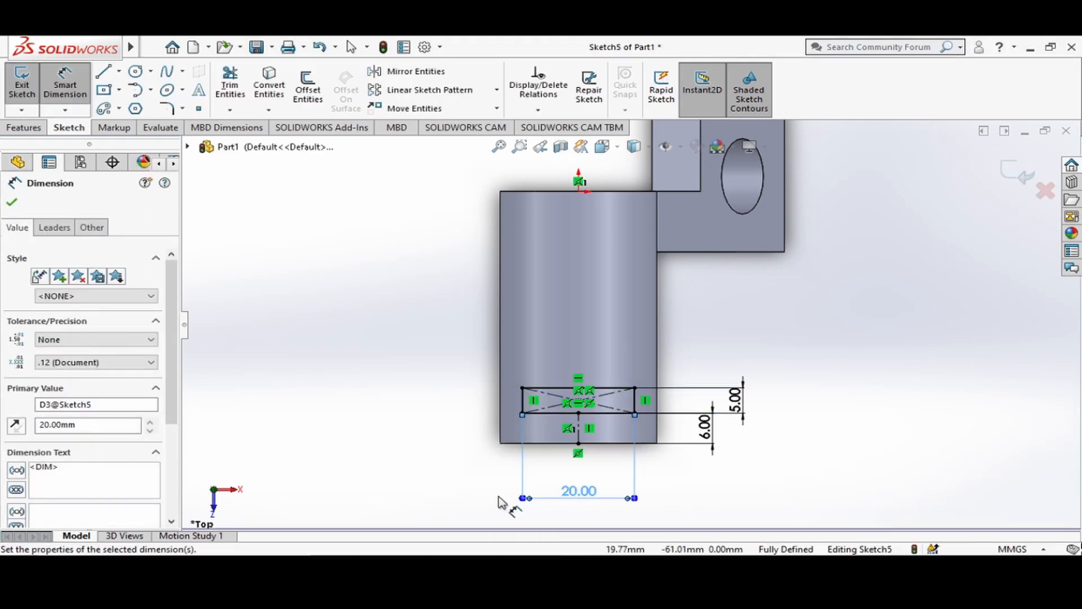
pyautogui.click(456, 501)
pyautogui.press('Escape')
pyautogui.press('f')
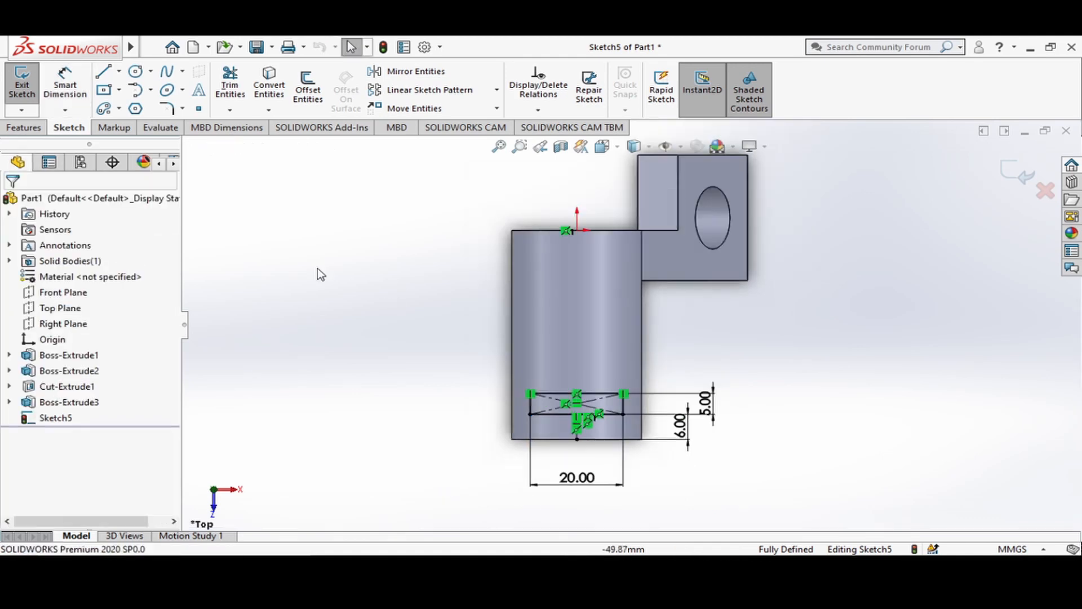
# Step: Extrude the 20 × 5 mm rectangle 25 mm upward as a boss merged with the cylinder
pyautogui.click(30, 130)
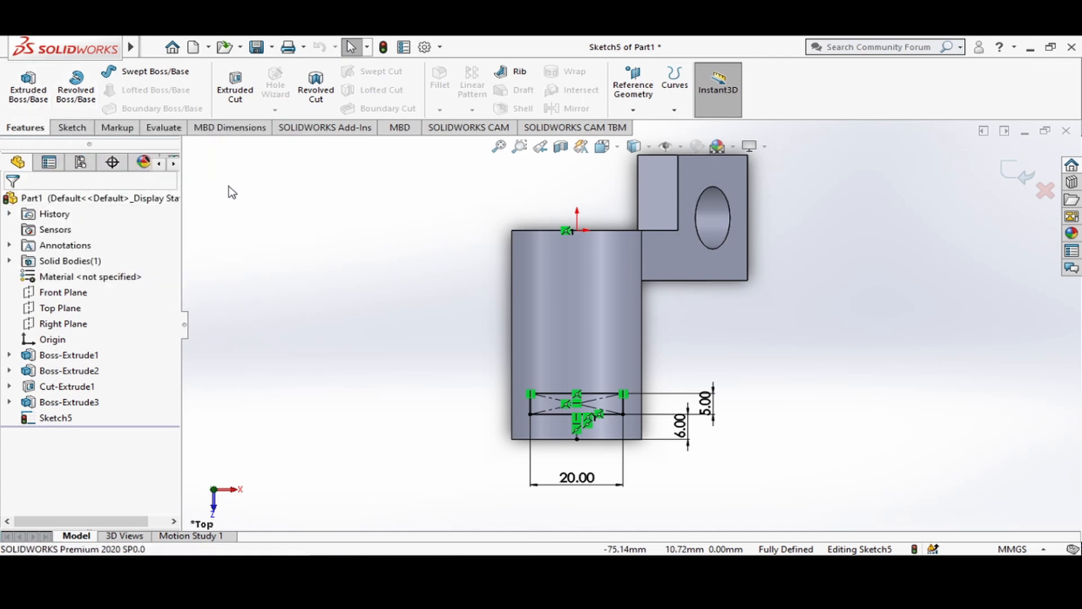
pyautogui.hotkey('ctrl', '6')
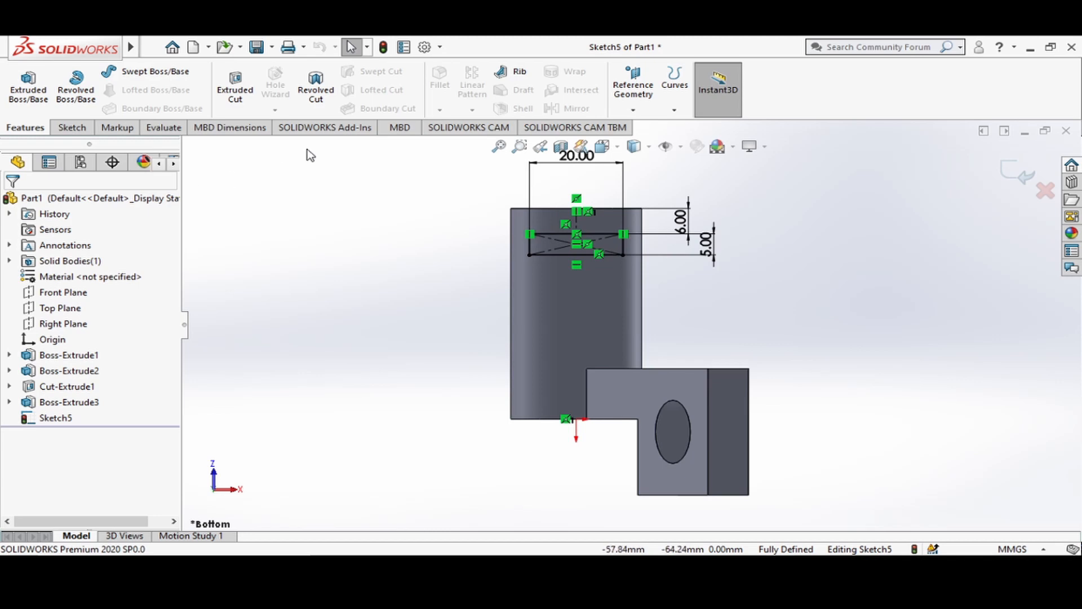
pyautogui.click(618, 150)
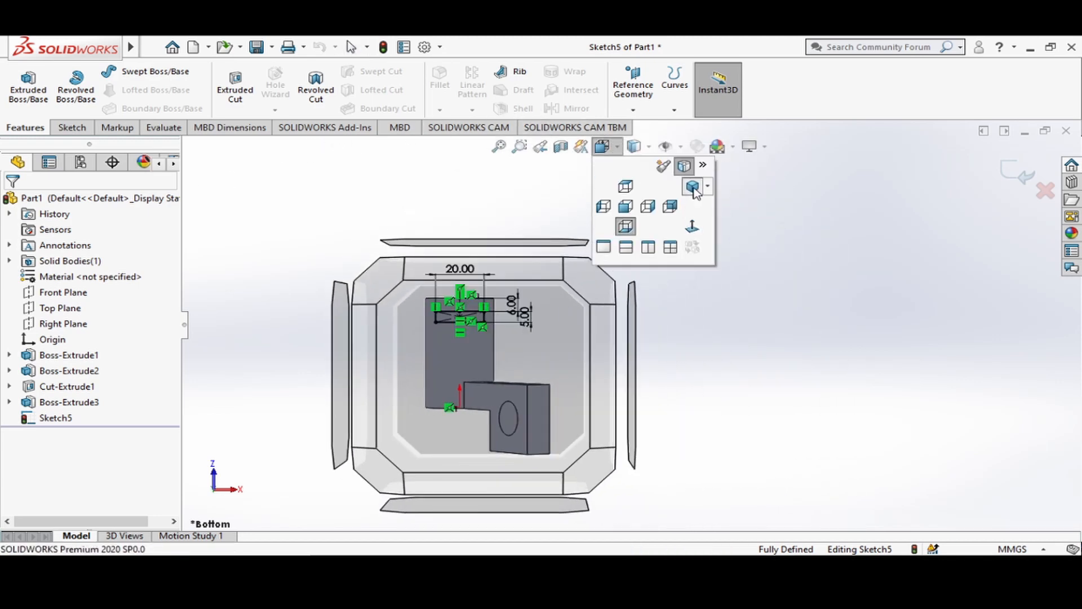
pyautogui.click(694, 185)
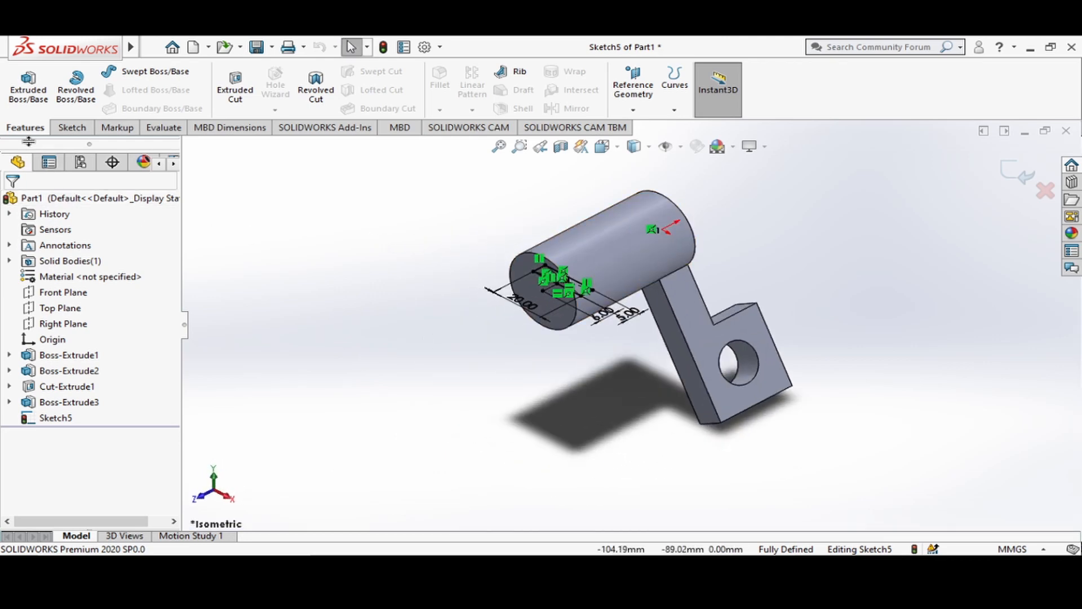
pyautogui.click(40, 100)
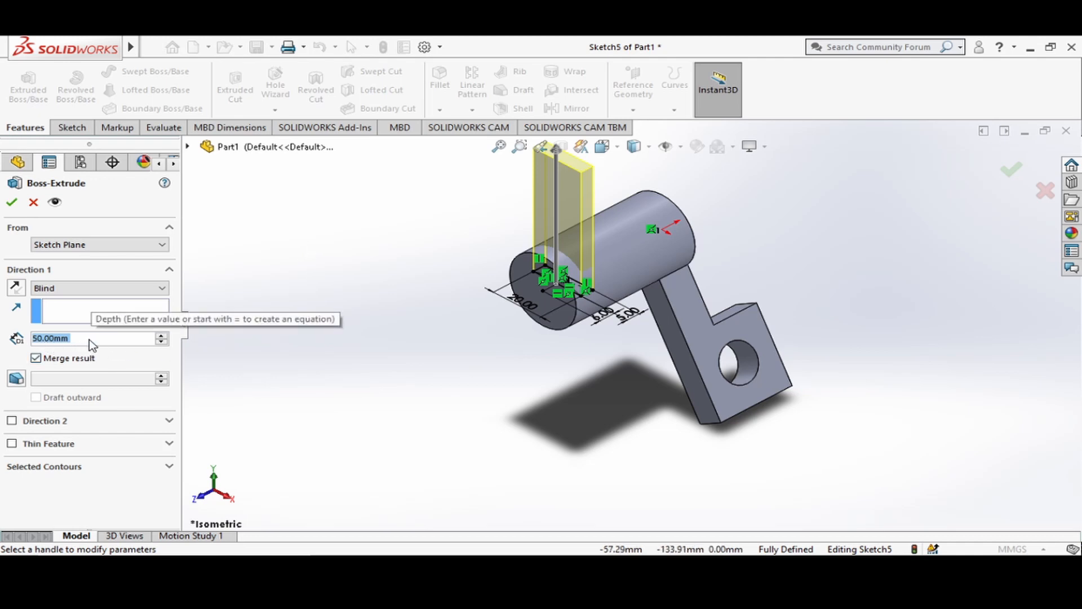
pyautogui.write('25')
pyautogui.press('Return')
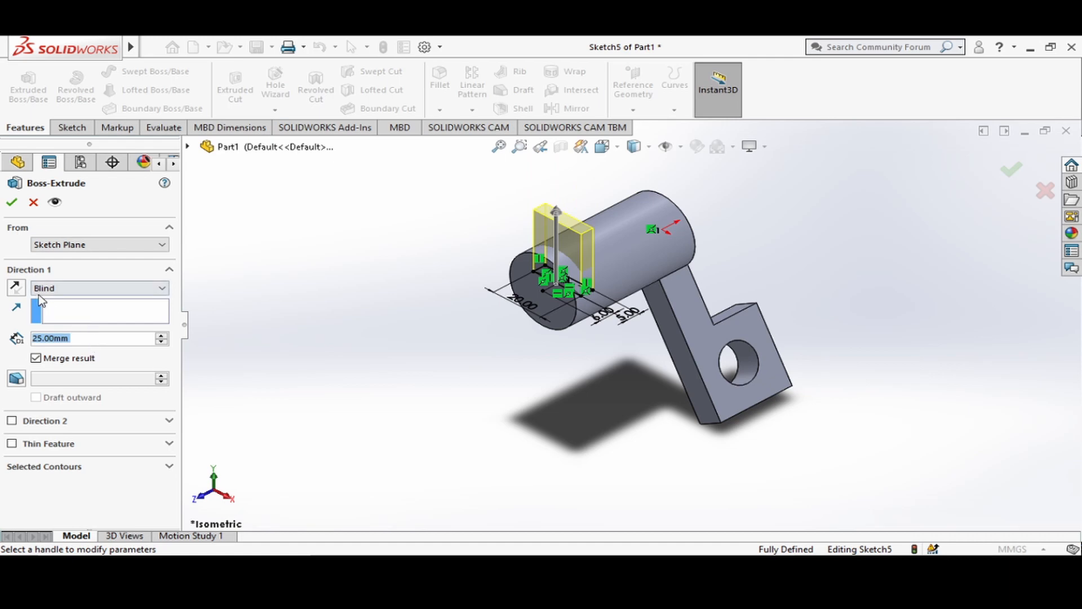
pyautogui.click(12, 202)
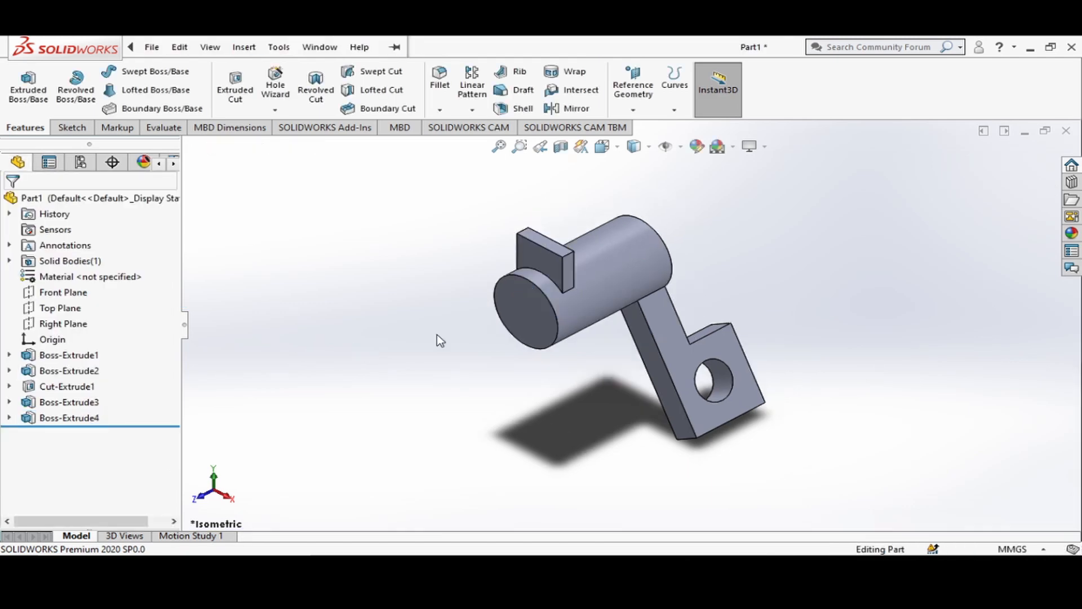
# Step: Create a reference plane offset 41.5 mm from the Front Plane, toward the cylinder's free end
pyautogui.click(60, 293)
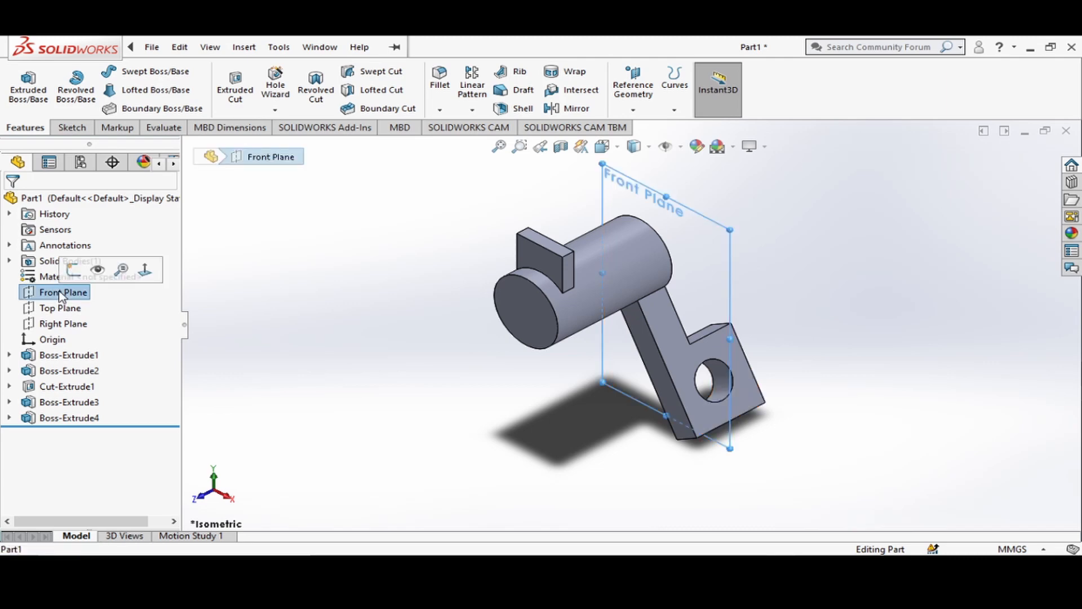
pyautogui.click(635, 110)
pyautogui.click(639, 129)
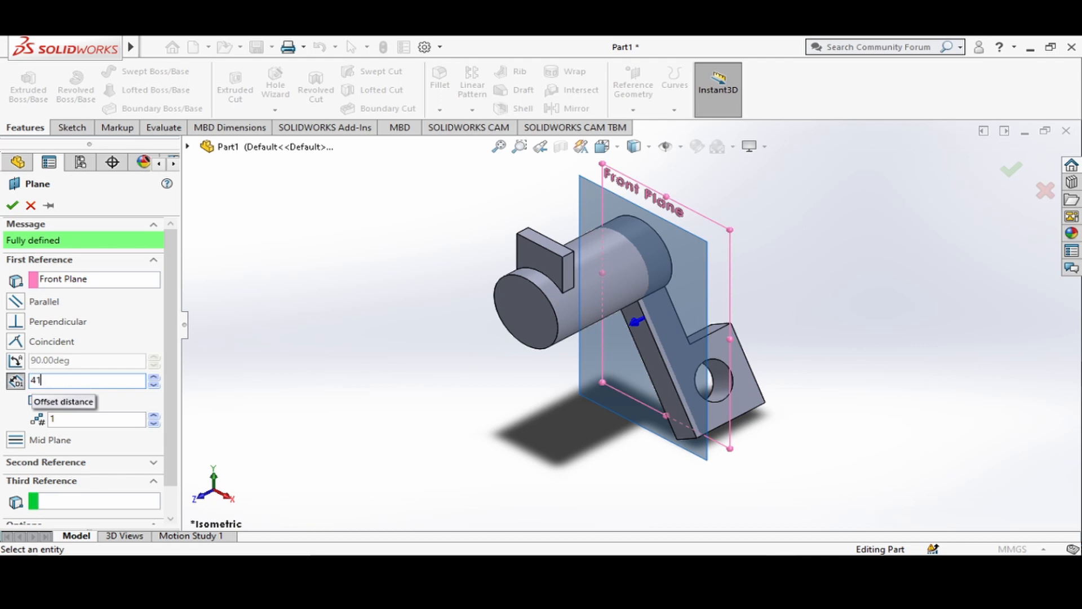
pyautogui.write('.5')
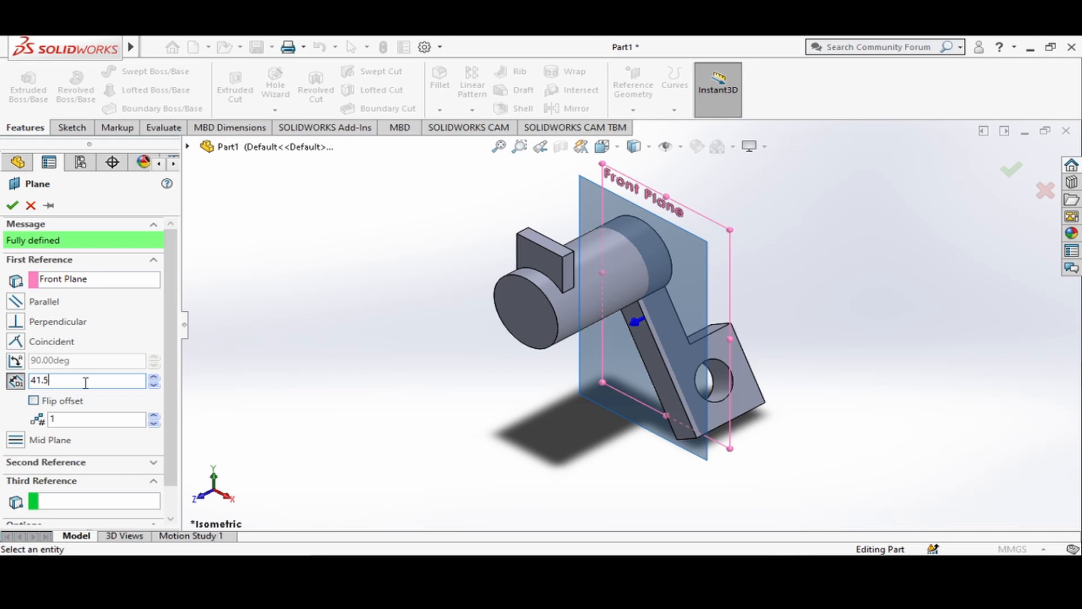
pyautogui.click(13, 205)
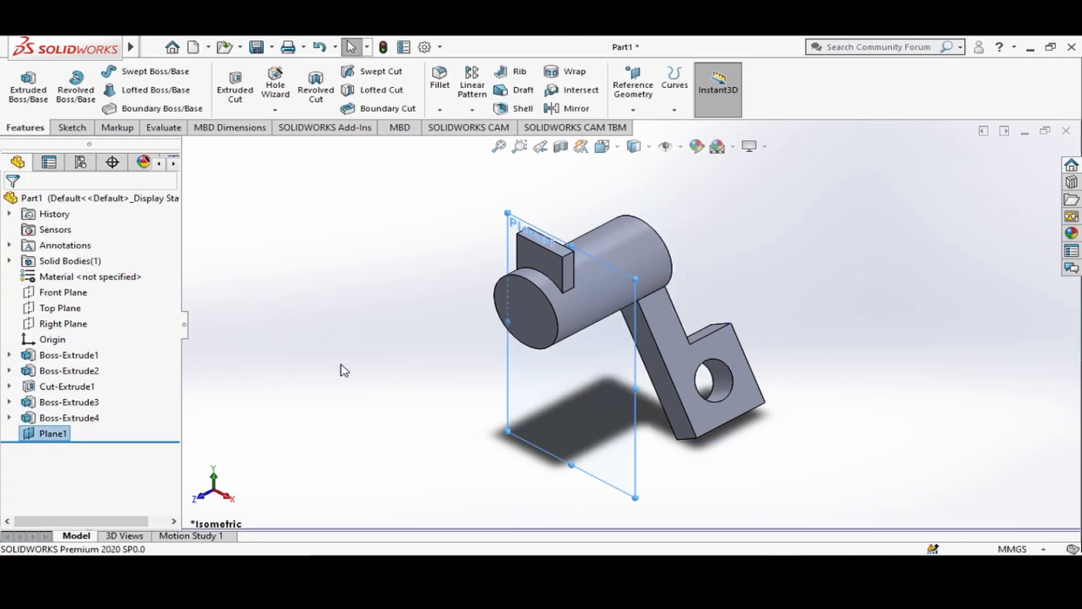
# Step: Start a sketch on the offset plane and draw a vertical centerline about 61 mm long upward from the origin
pyautogui.click(31, 438)
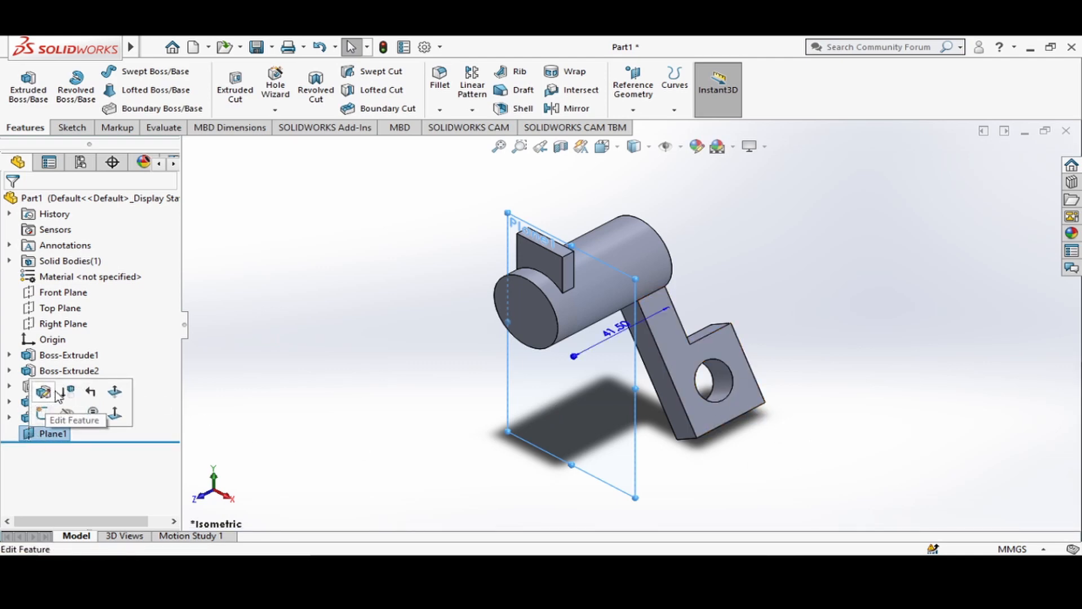
pyautogui.click(66, 412)
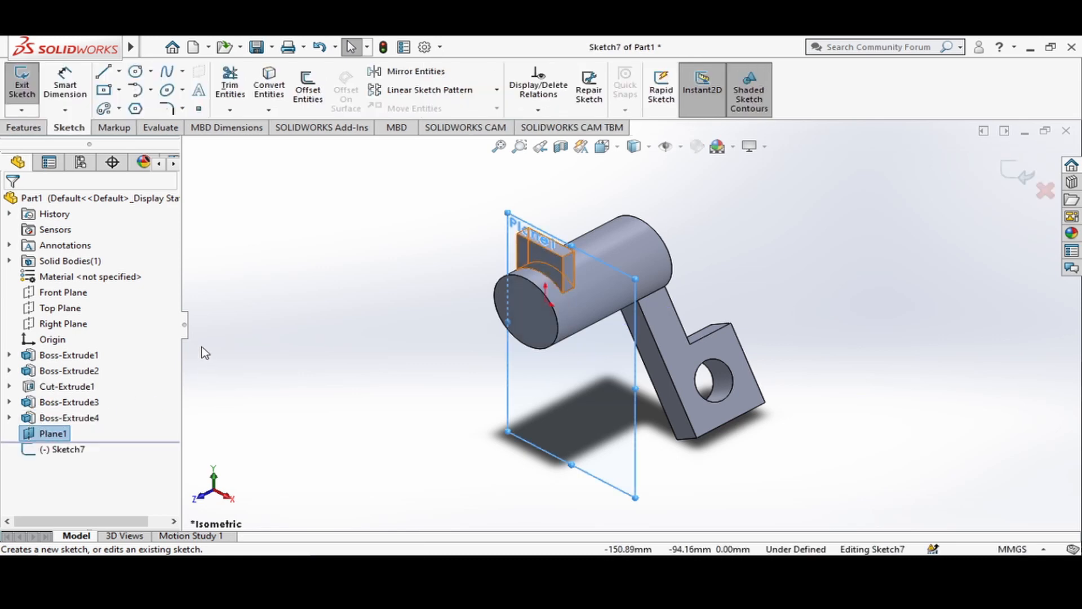
pyautogui.hotkey('ctrl', '8')
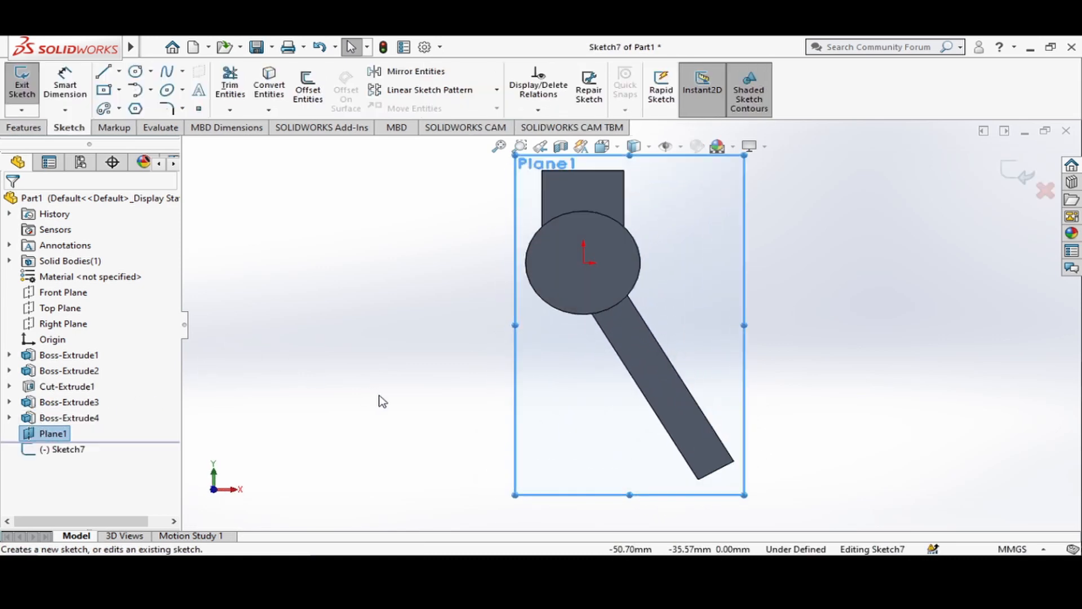
pyautogui.scroll(2, 561, 382)
pyautogui.scroll(2, 570, 372)
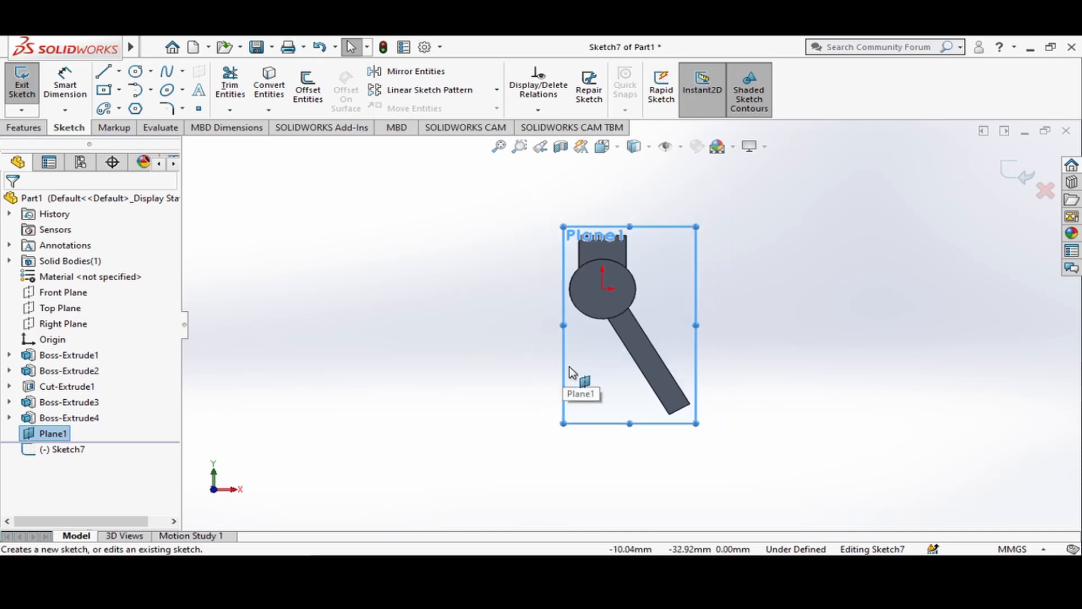
pyautogui.click(119, 73)
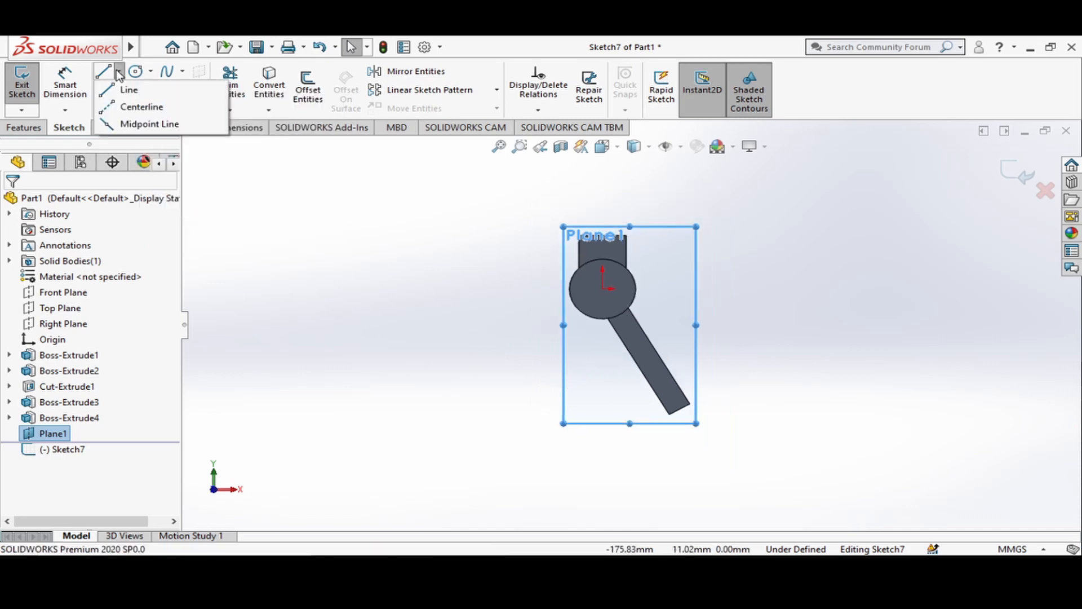
pyautogui.click(138, 107)
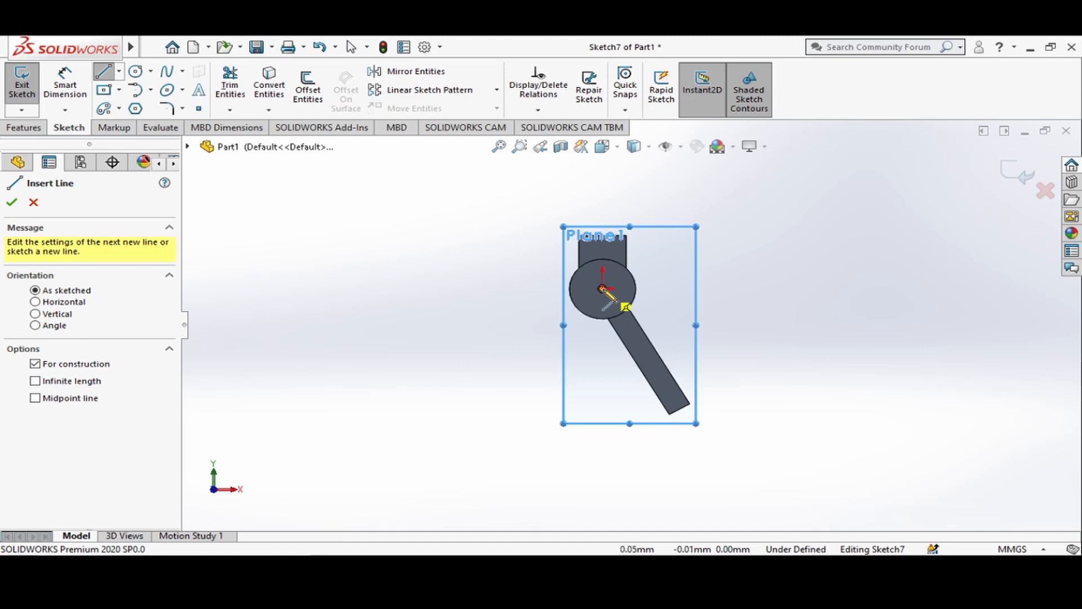
pyautogui.click(602, 290)
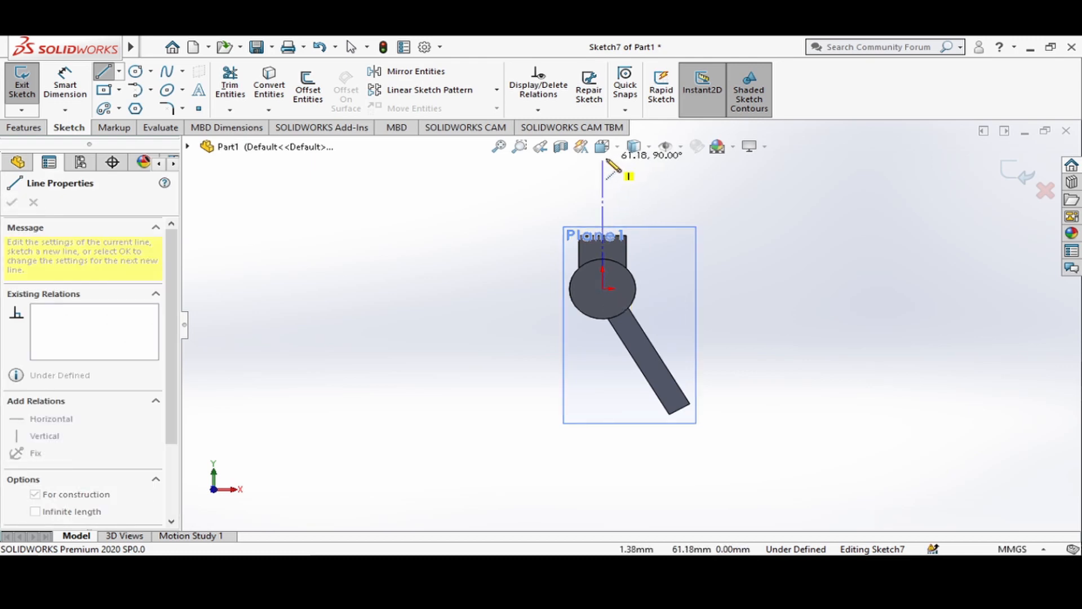
pyautogui.click(602, 159)
pyautogui.press('Escape')
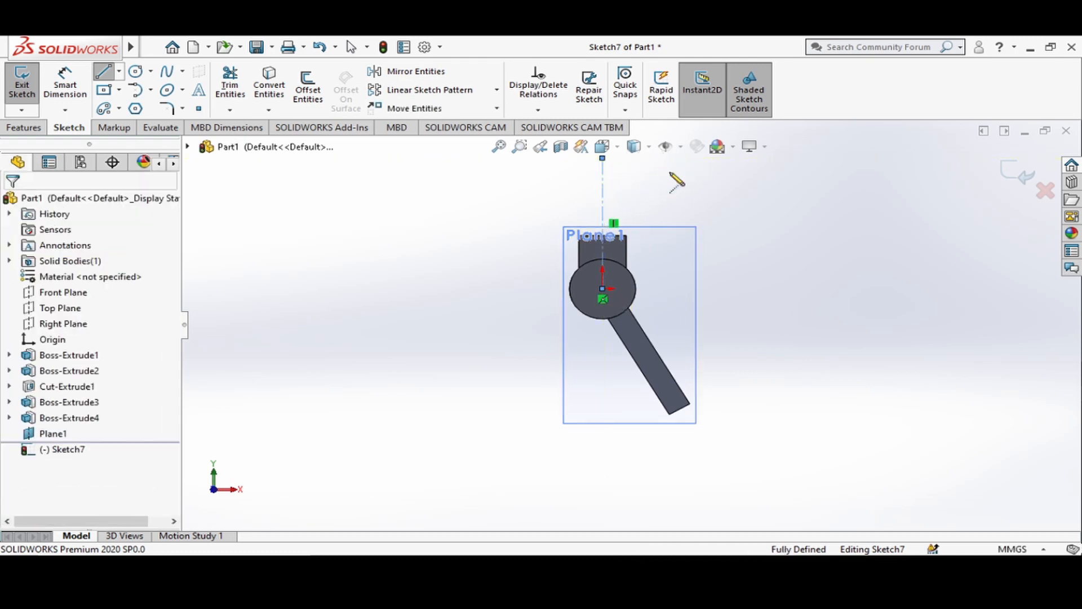
# Step: Dimension the vertical centerline's length as 45 mm
pyautogui.click(65, 82)
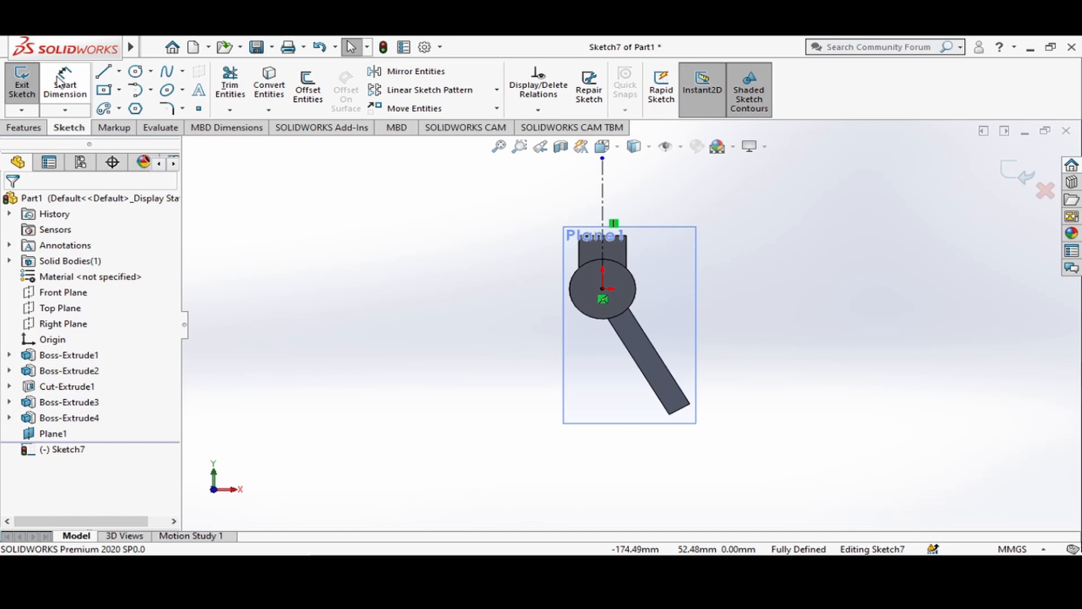
pyautogui.click(602, 194)
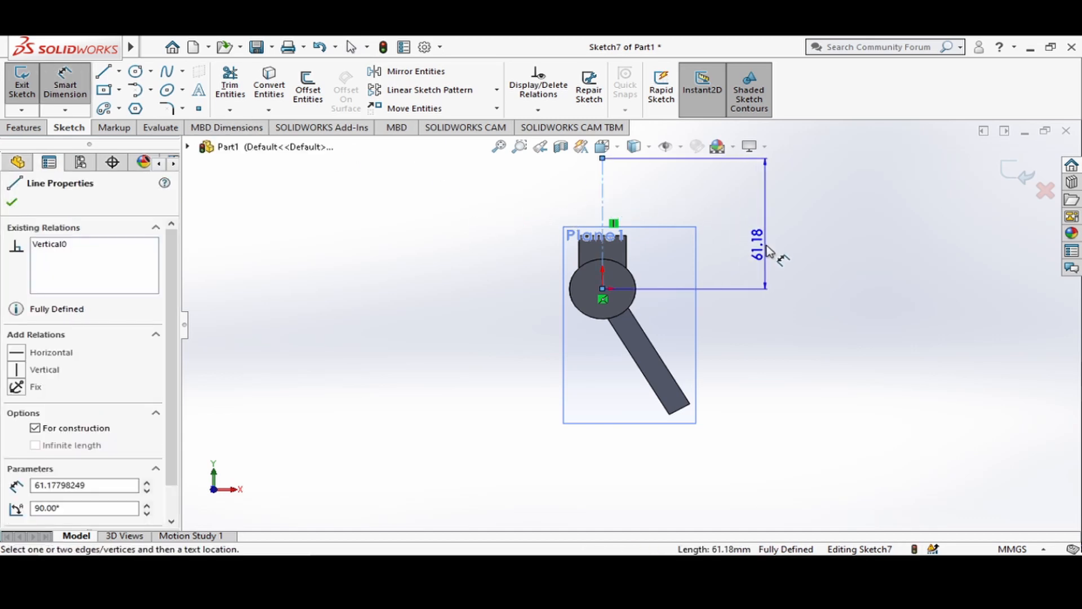
pyautogui.click(773, 247)
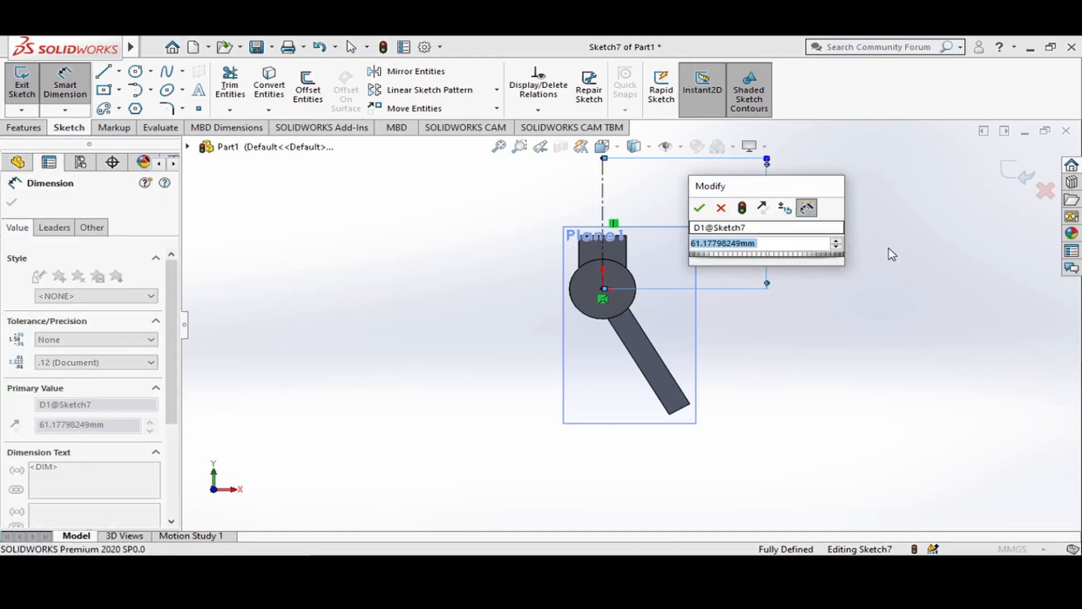
pyautogui.write('60')
pyautogui.press('Return')
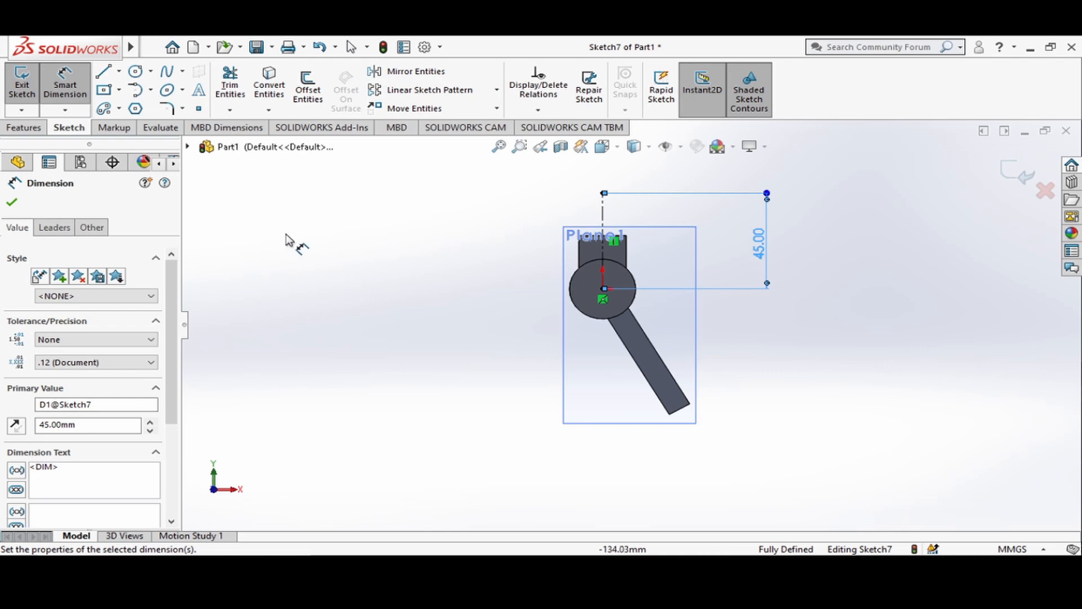
# Step: Sketch a circle about 76 mm in diameter centered on the centerline's upper endpoint
pyautogui.click(136, 71)
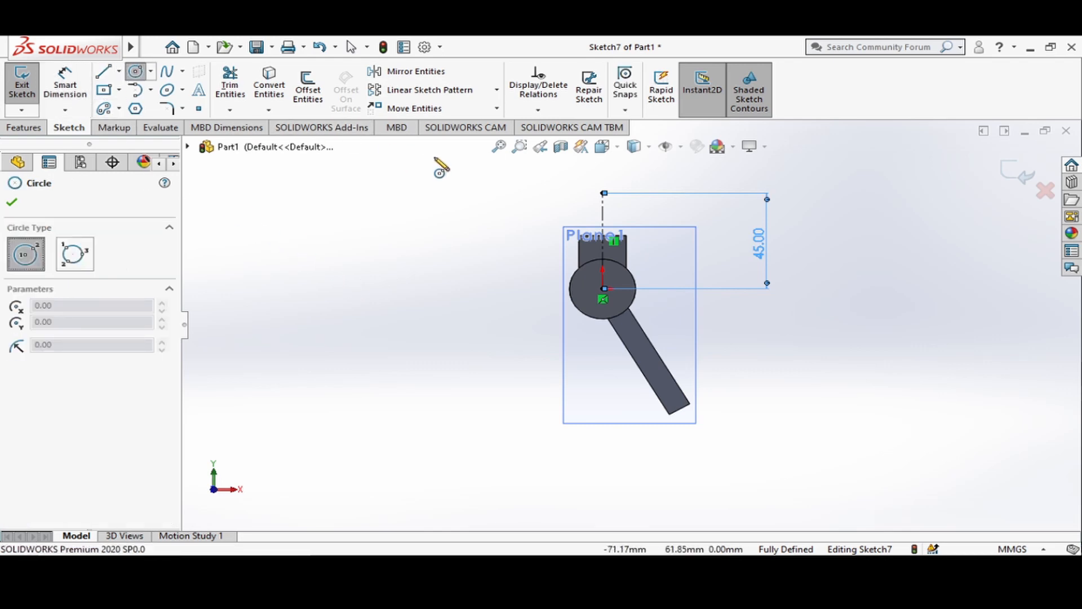
pyautogui.click(603, 193)
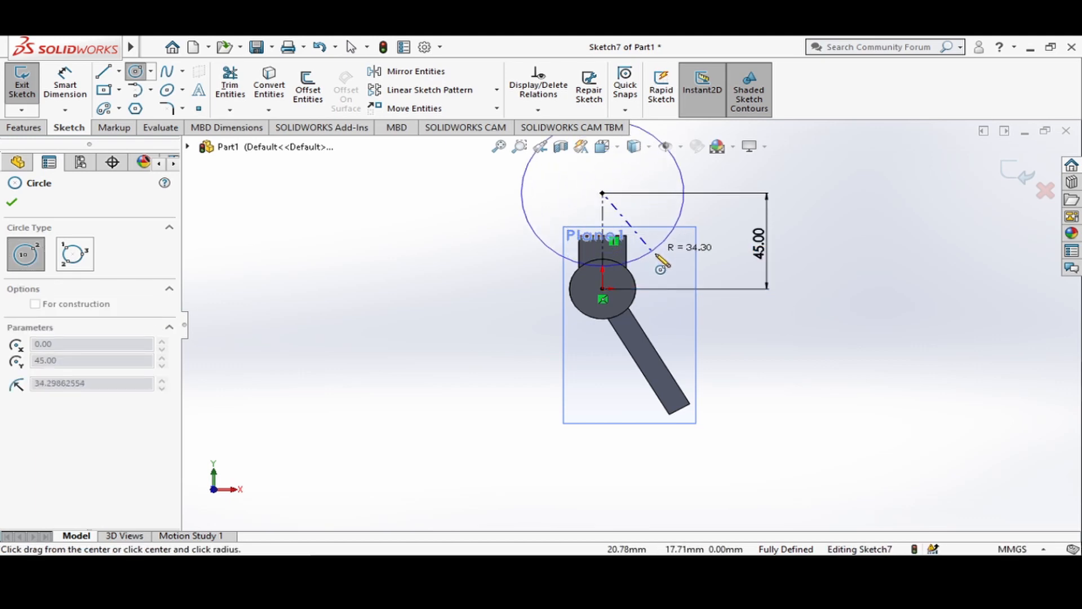
pyautogui.click(666, 260)
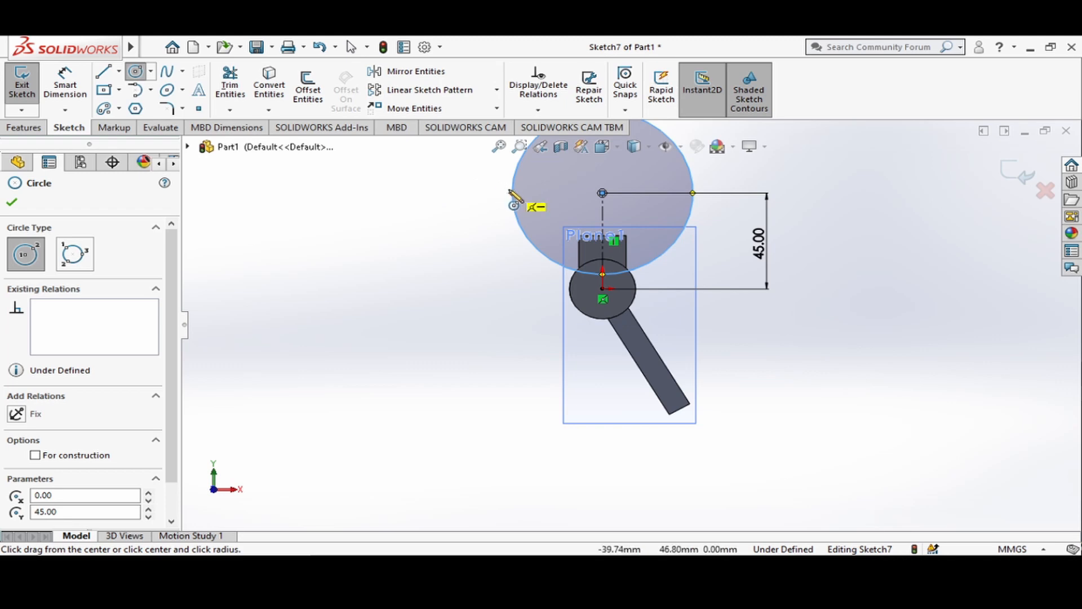
pyautogui.press('Escape')
pyautogui.press('Escape')
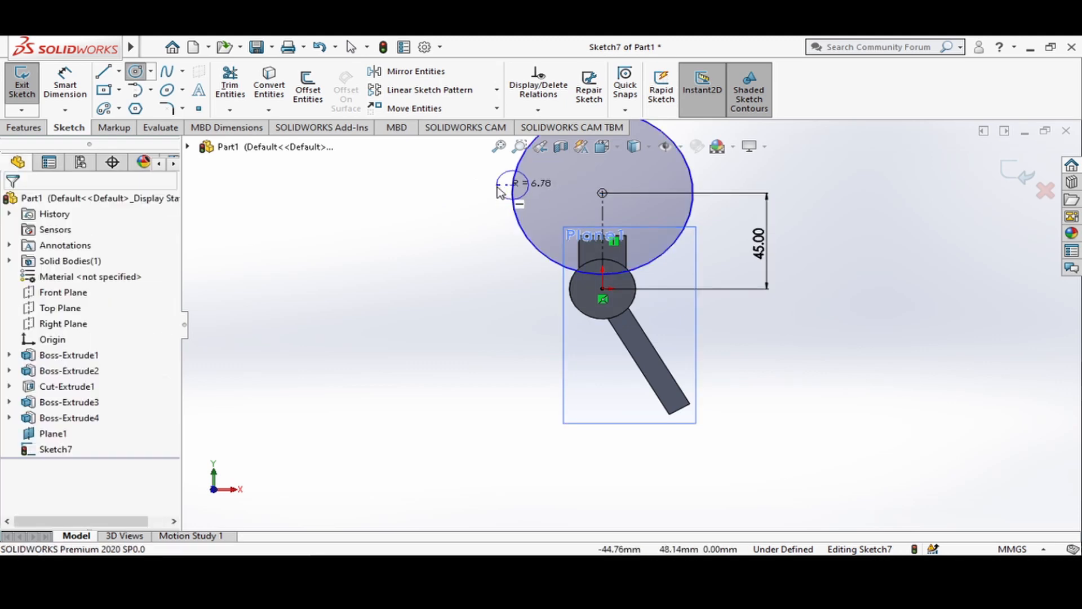
# Step: Dimension the circle's diameter as 50 mm
pyautogui.click(65, 84)
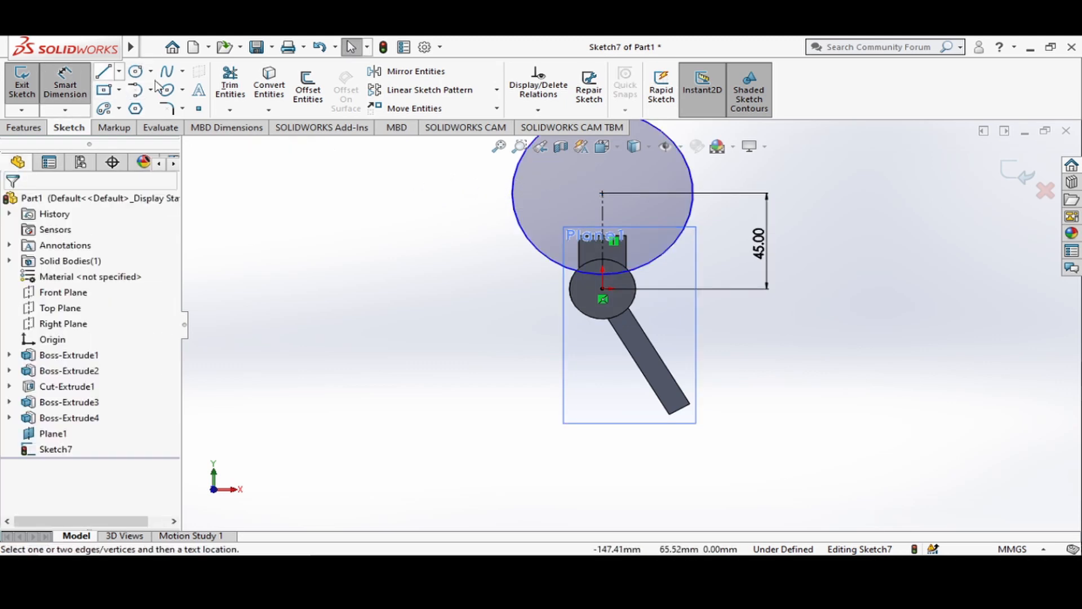
pyautogui.click(514, 187)
pyautogui.click(319, 195)
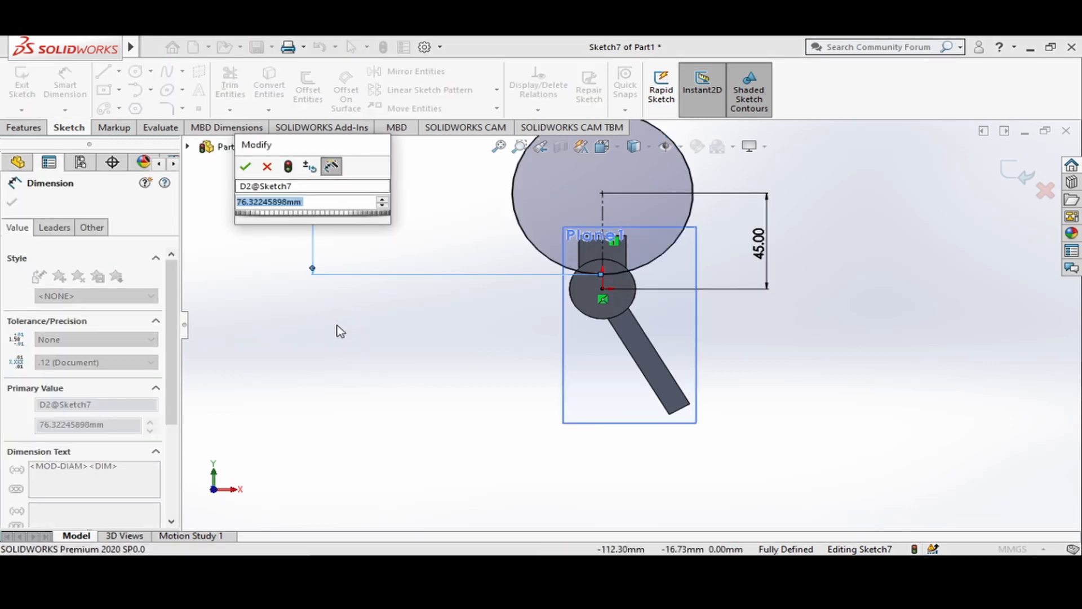
pyautogui.write('50')
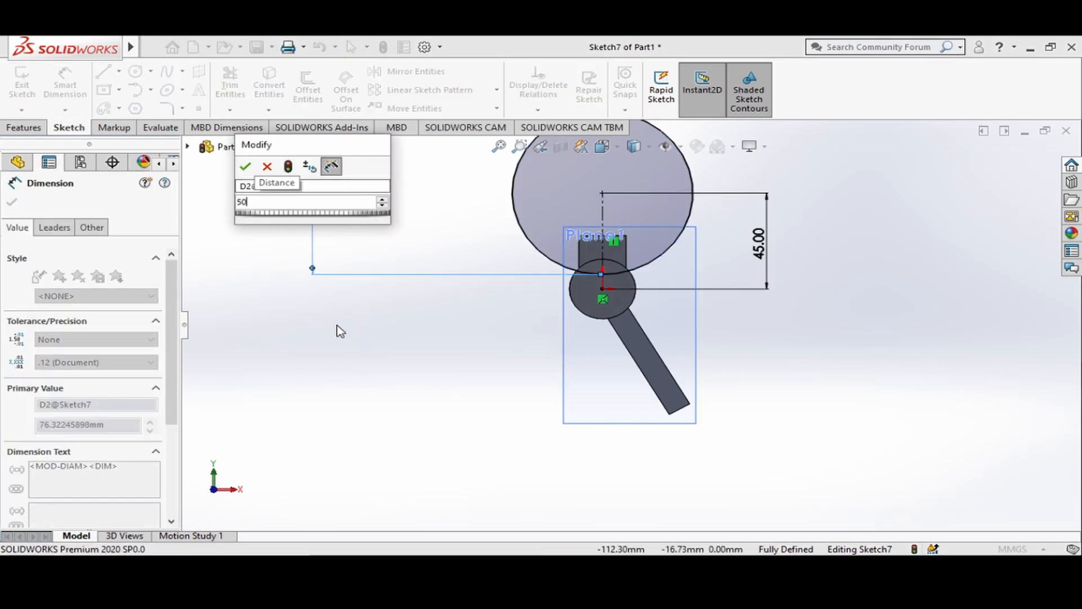
pyautogui.press('Return')
pyautogui.scroll(1, 439, 305)
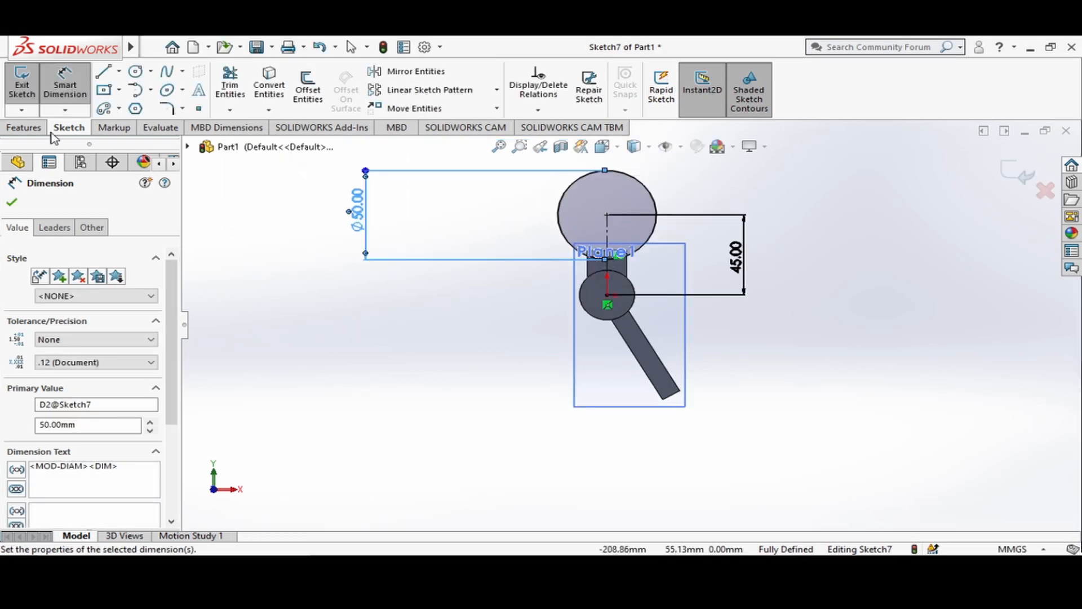
# Step: Sketch a smaller circle inside the 50 mm circle, concentric with it at the centerline's upper endpoint
pyautogui.click(134, 76)
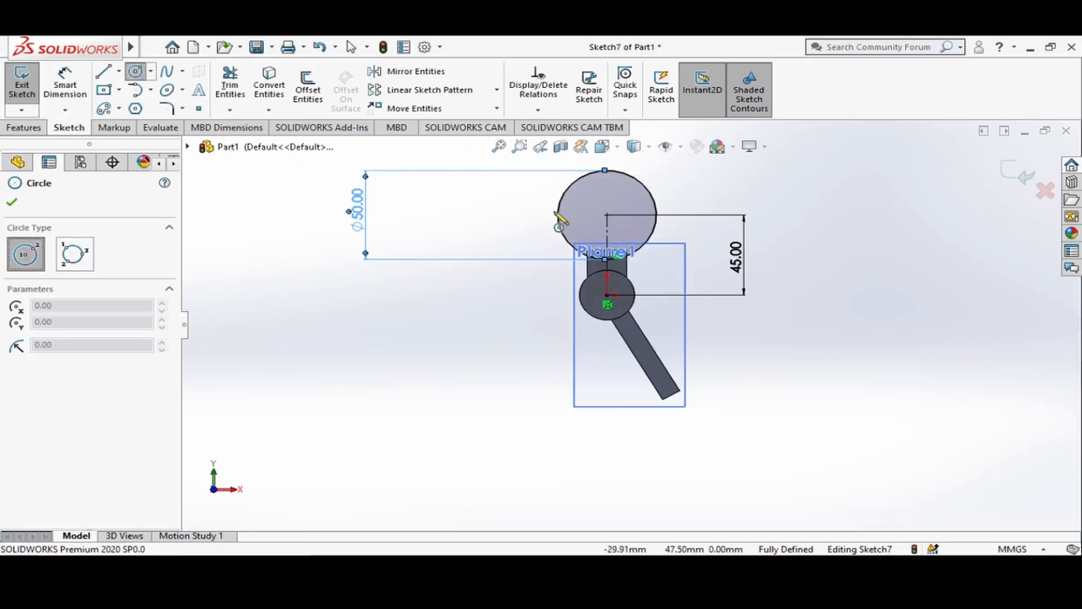
pyautogui.click(607, 215)
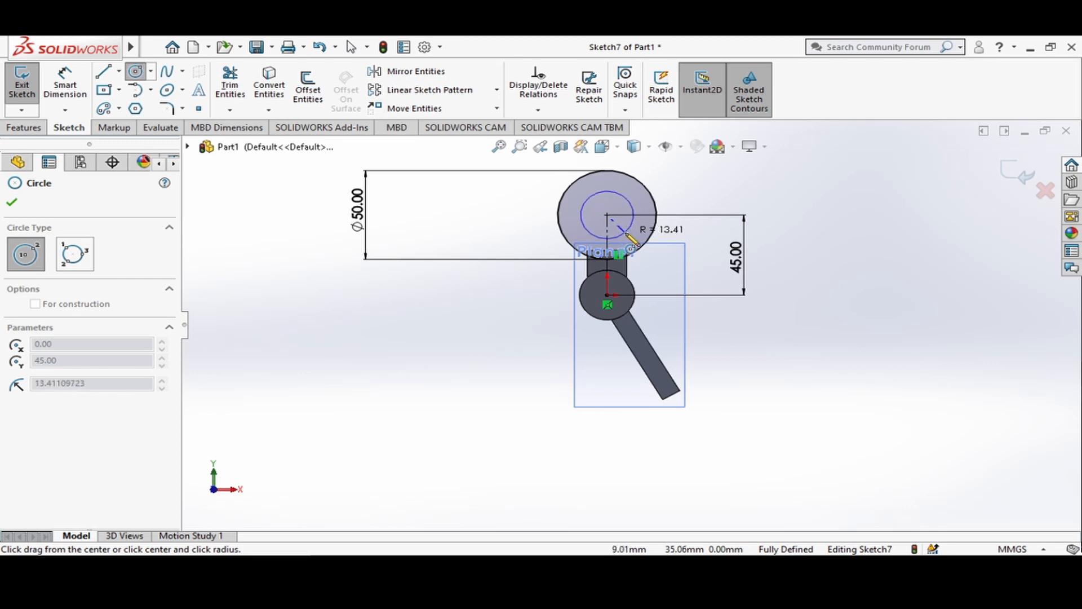
pyautogui.click(628, 237)
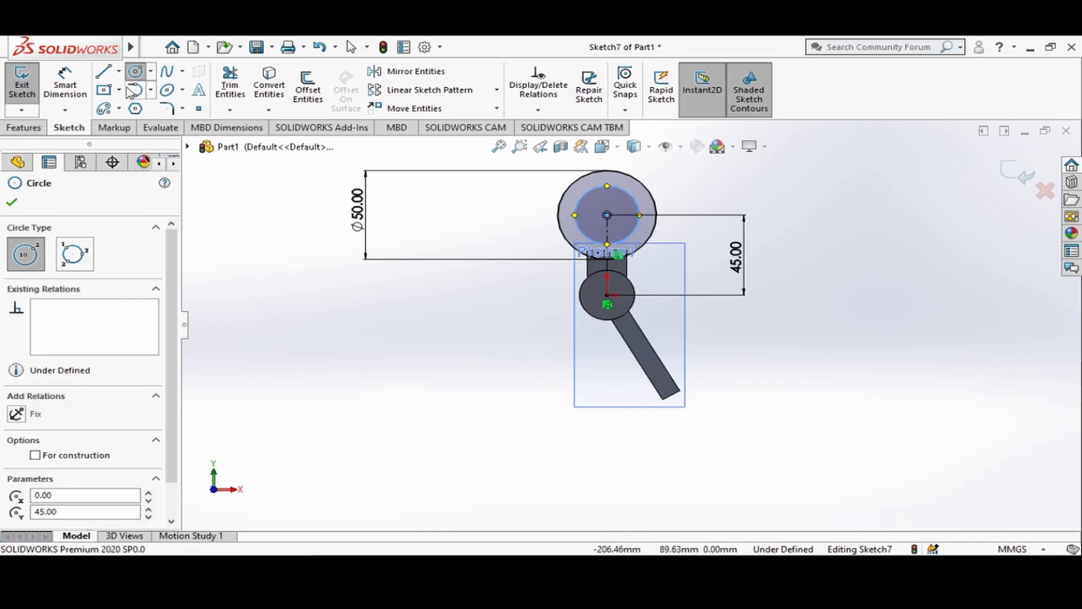
pyautogui.click(65, 85)
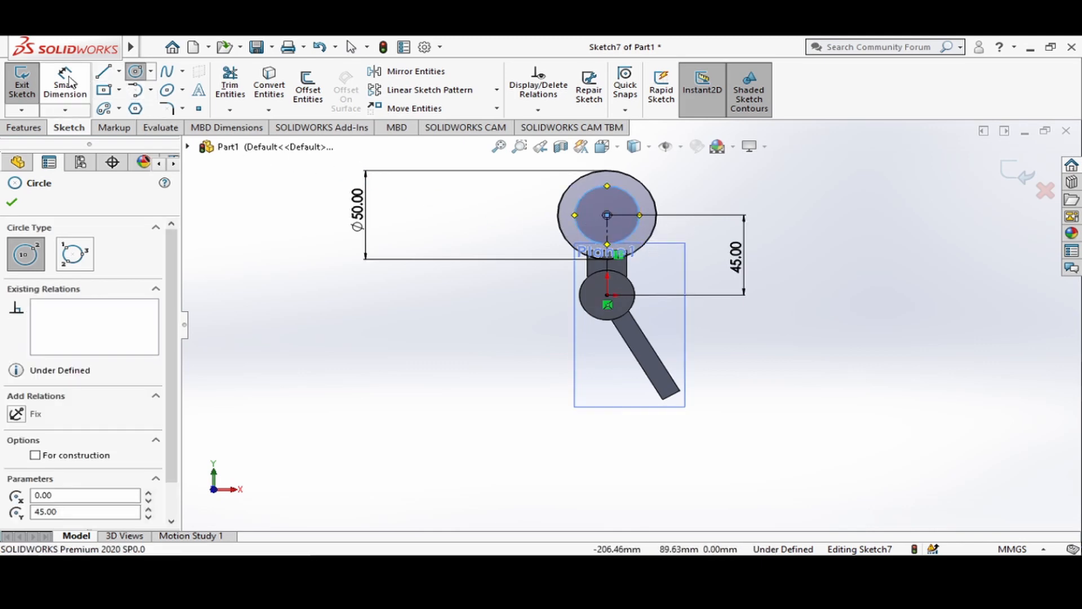
# Step: Dimension the inner circle's diameter as 35 mm
pyautogui.click(515, 218)
pyautogui.click(416, 208)
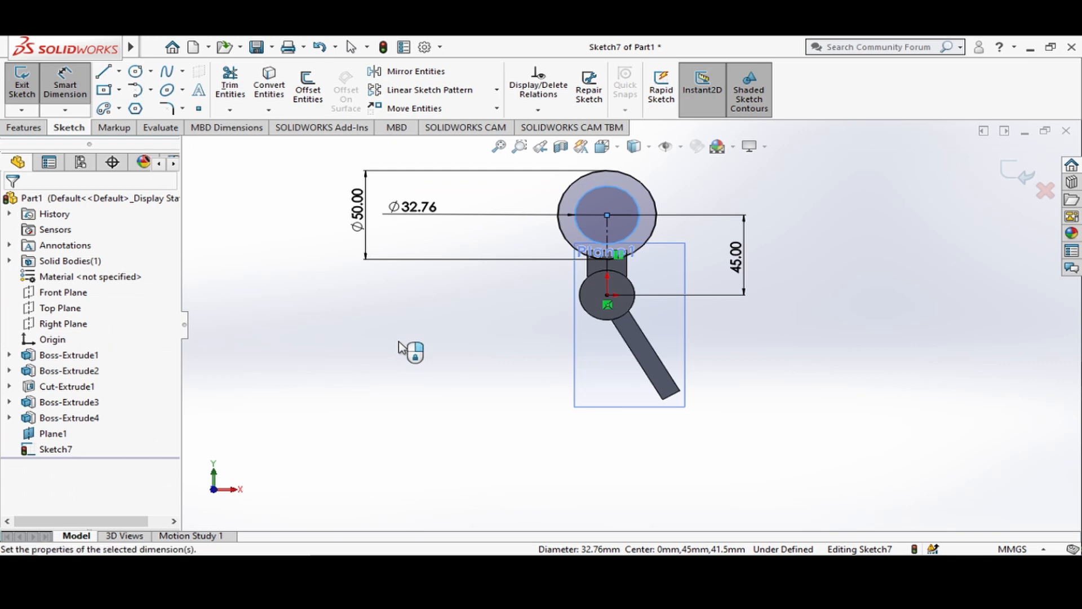
pyautogui.write('30')
pyautogui.press('Return')
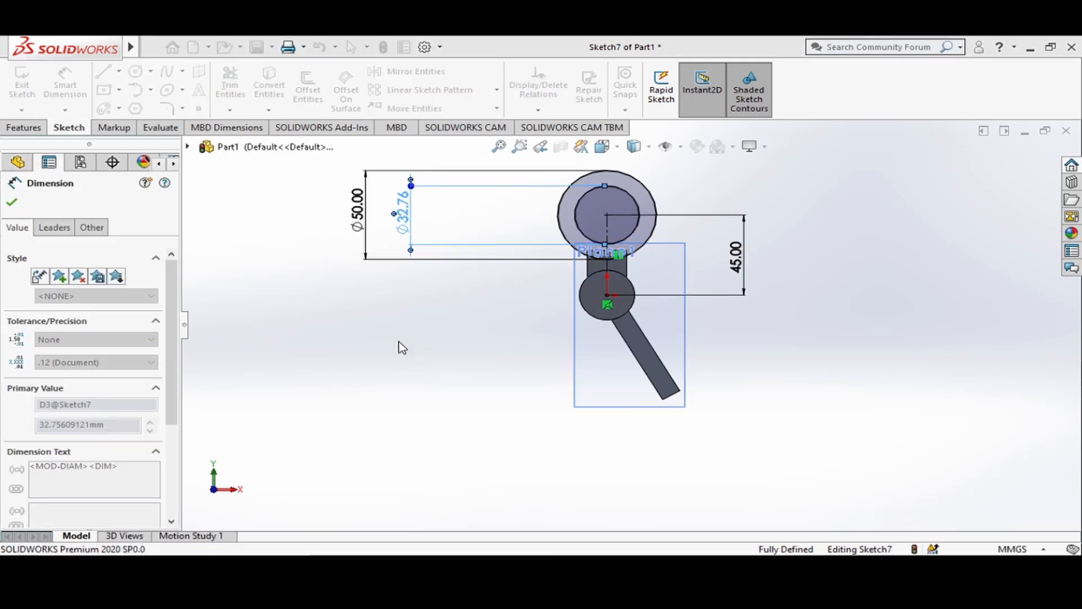
pyautogui.click(417, 309)
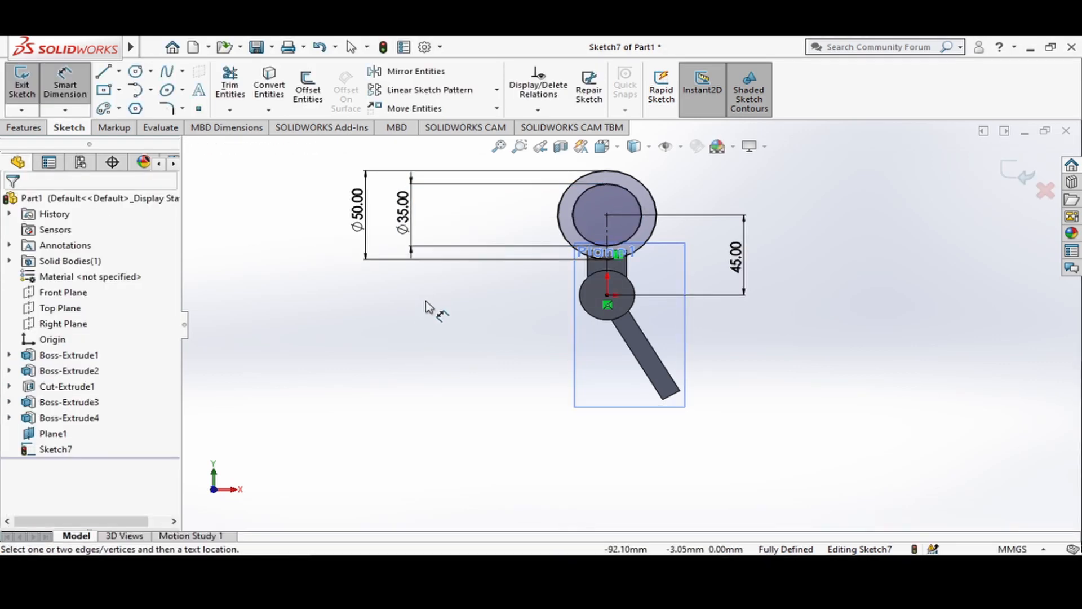
# Step: Sketch a horizontal centerline across the full width of the 50 mm circle, between its two side quadrant points
pyautogui.click(119, 71)
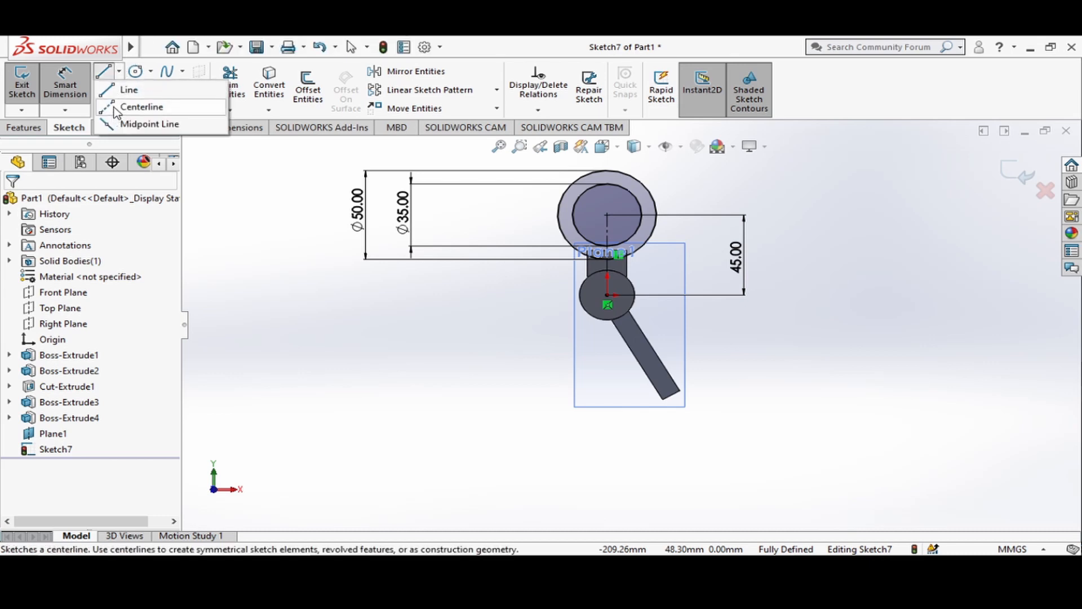
pyautogui.click(141, 107)
pyautogui.scroll(2, 626, 285)
pyautogui.scroll(-4, 635, 290)
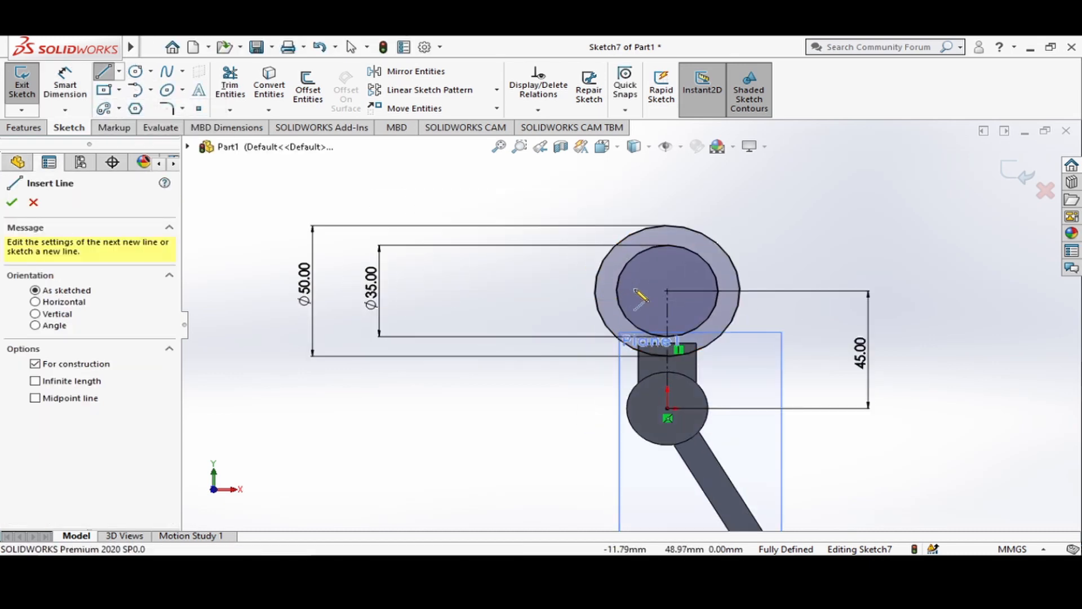
pyautogui.scroll(-4, 636, 294)
pyautogui.scroll(2, 631, 305)
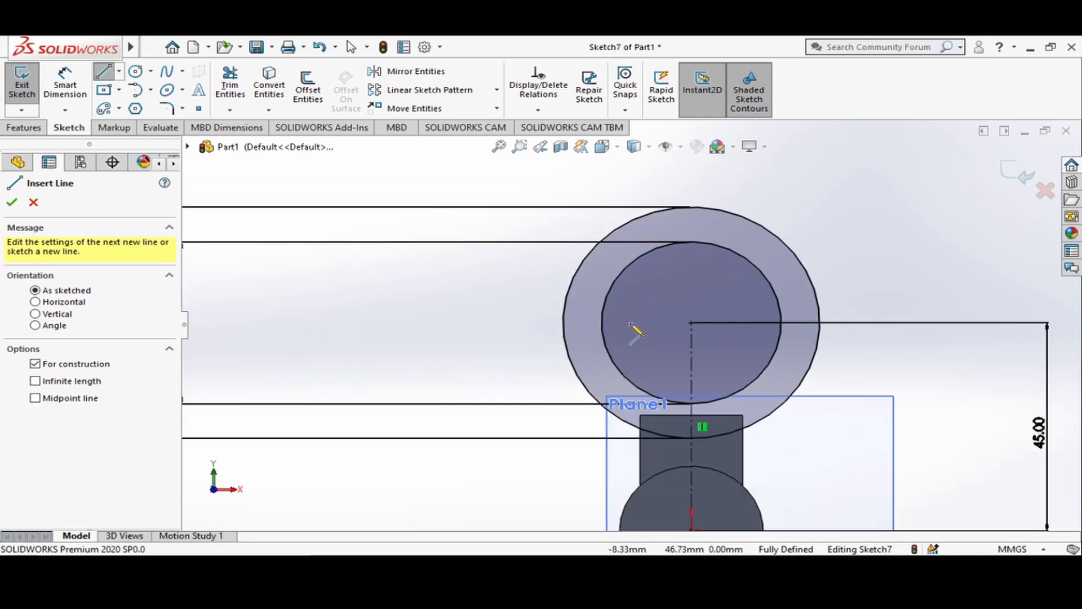
pyautogui.click(562, 323)
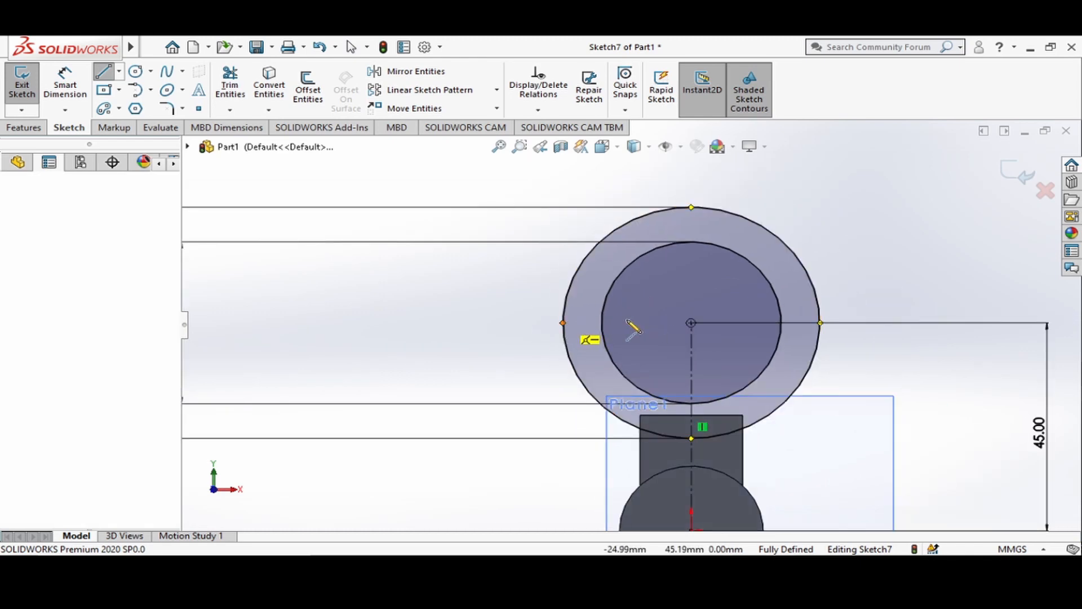
pyautogui.click(821, 323)
pyautogui.press('Escape')
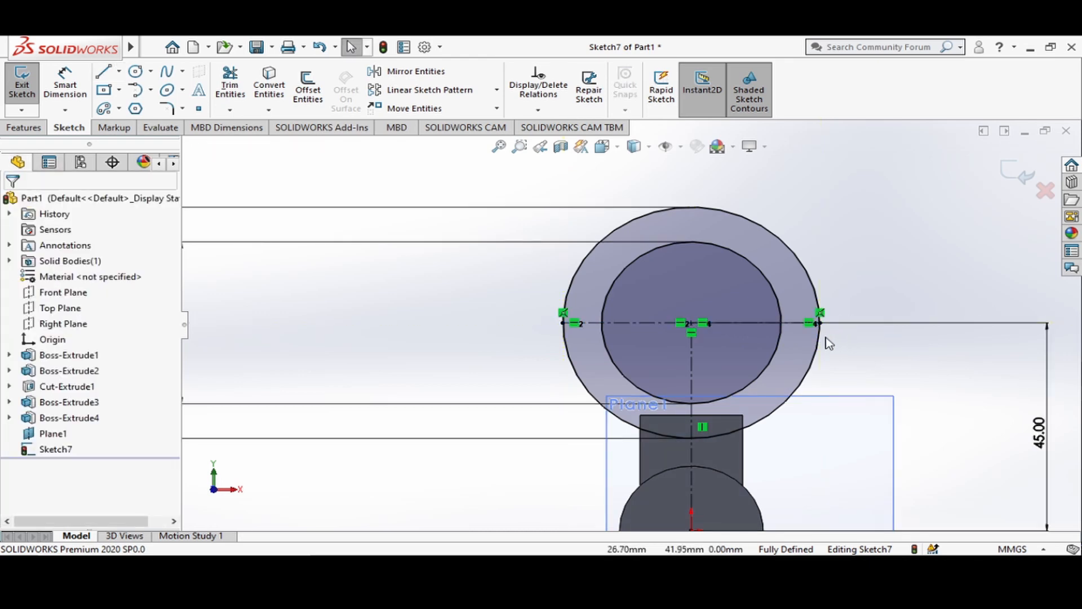
# Step: Sketch a three-sided line outline about 7 mm high above the horizontal centerline, starting and ending at its two endpoints
pyautogui.click(105, 73)
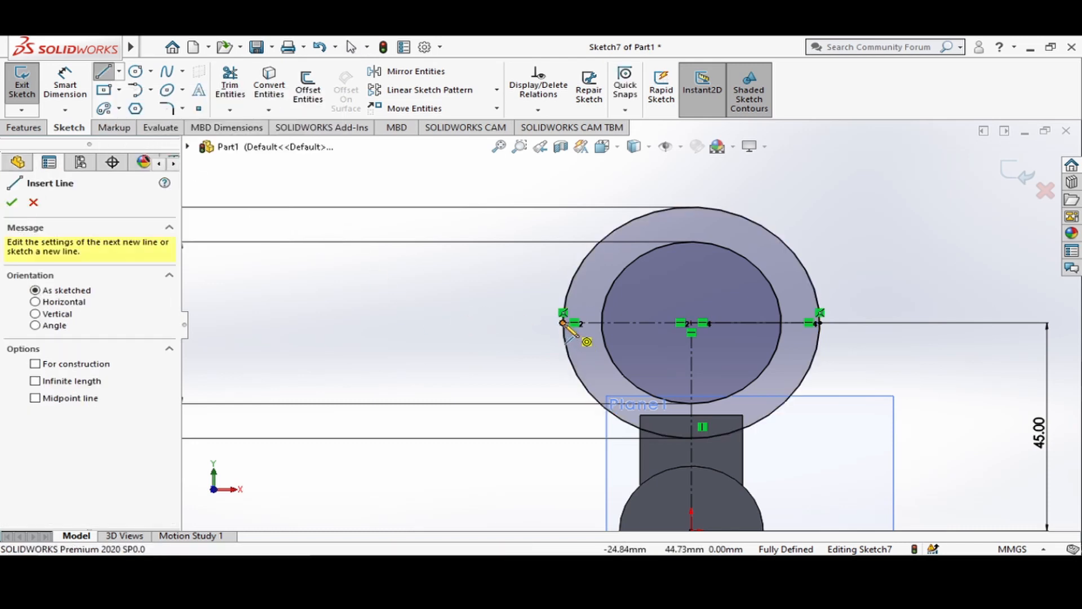
pyautogui.click(563, 323)
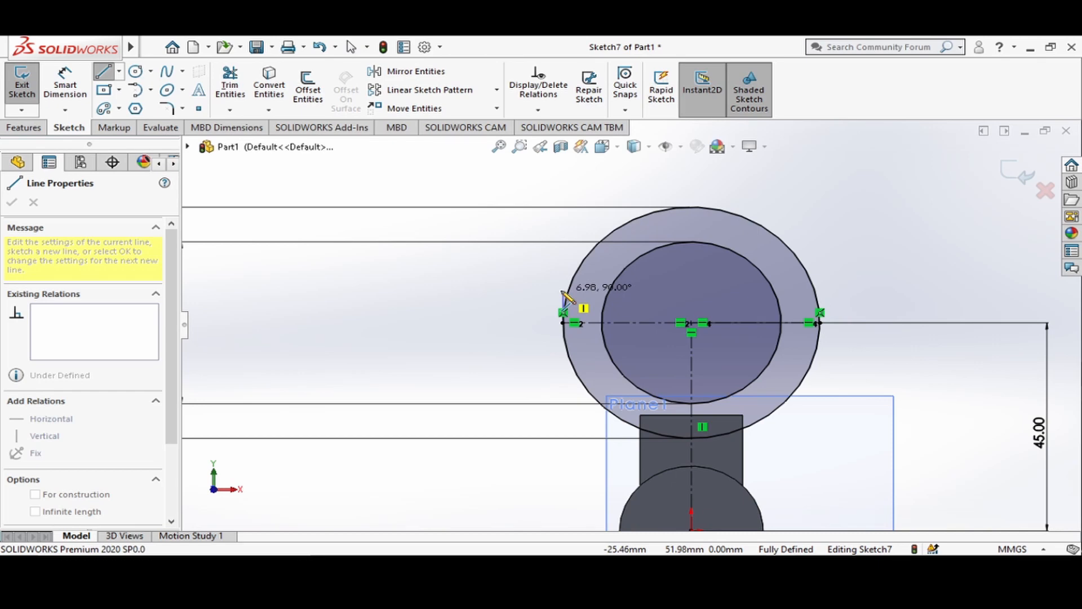
pyautogui.click(563, 291)
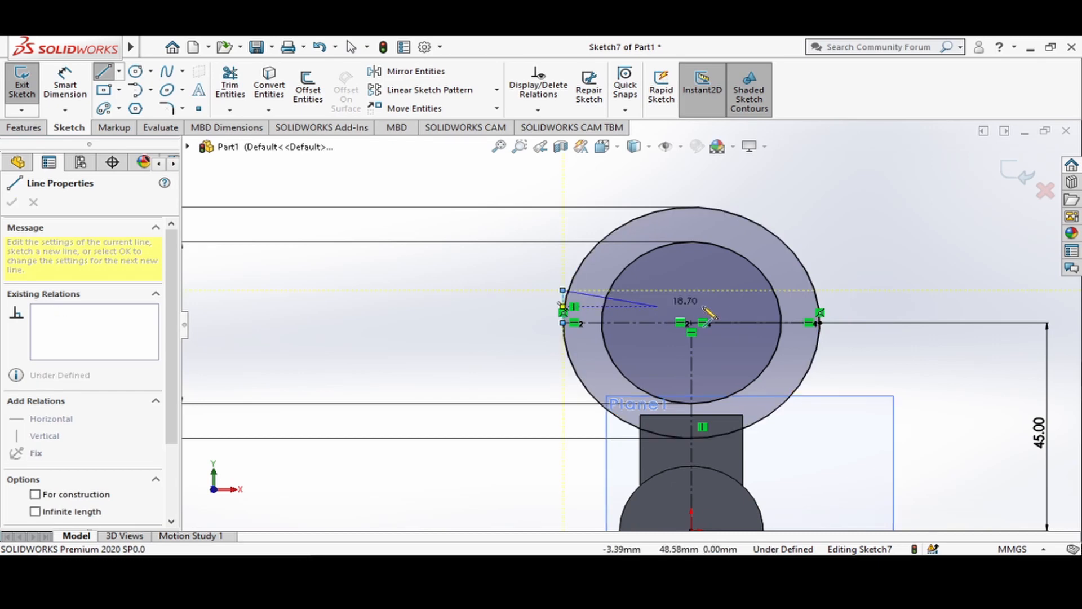
pyautogui.click(820, 291)
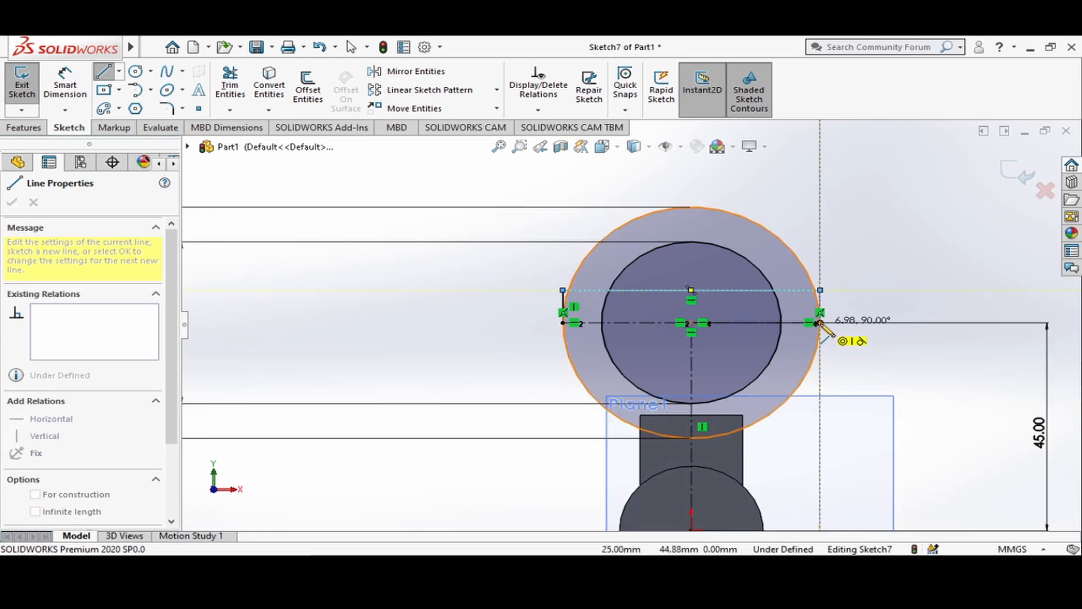
pyautogui.click(819, 323)
pyautogui.press('Escape')
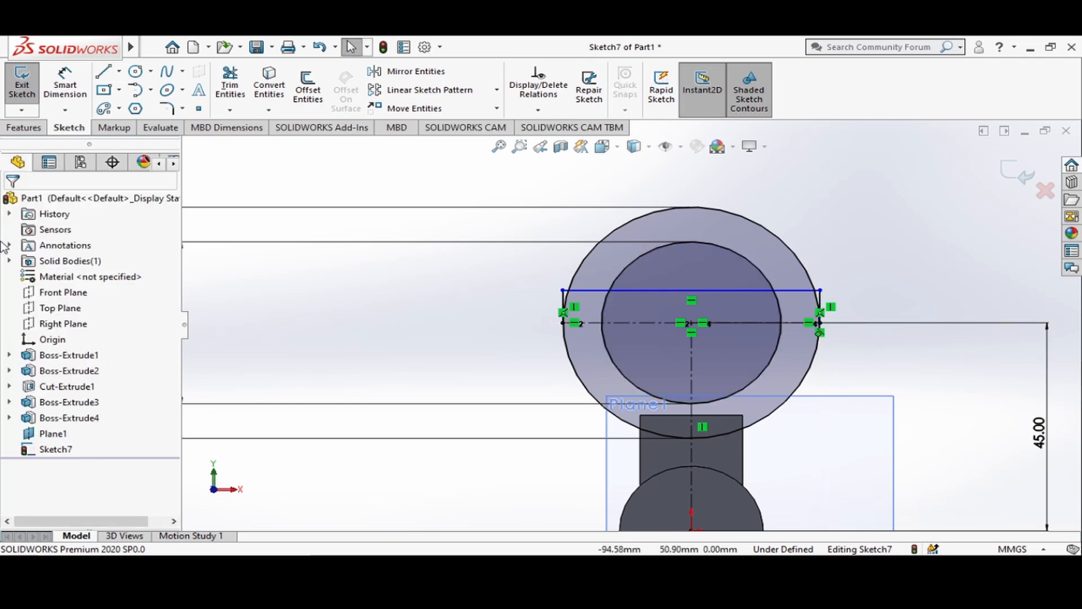
# Step: Dimension the outline's left vertical line as 5 mm
pyautogui.click(65, 85)
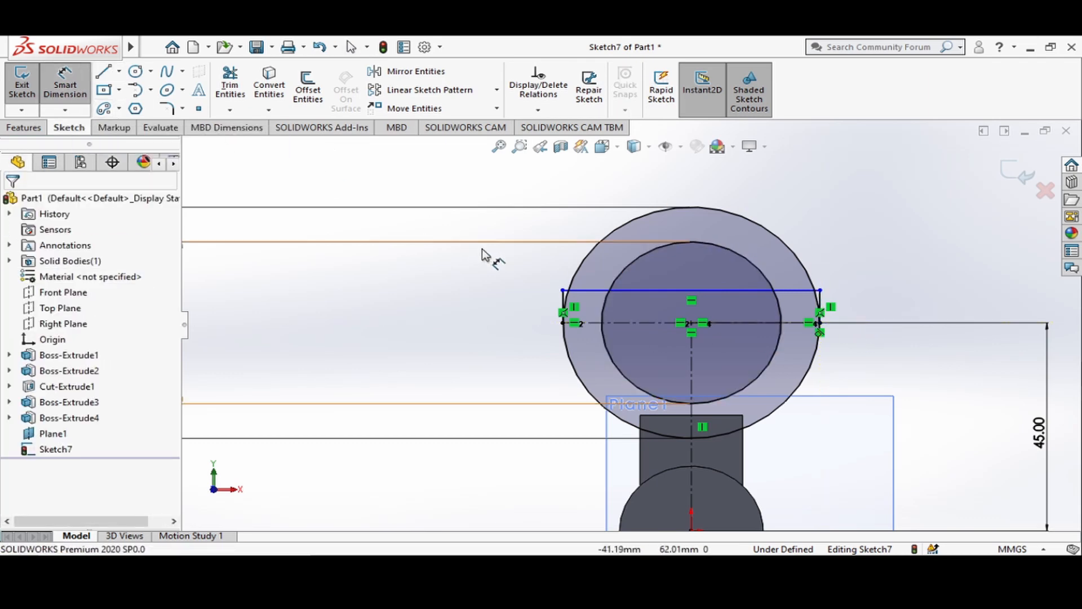
pyautogui.click(563, 307)
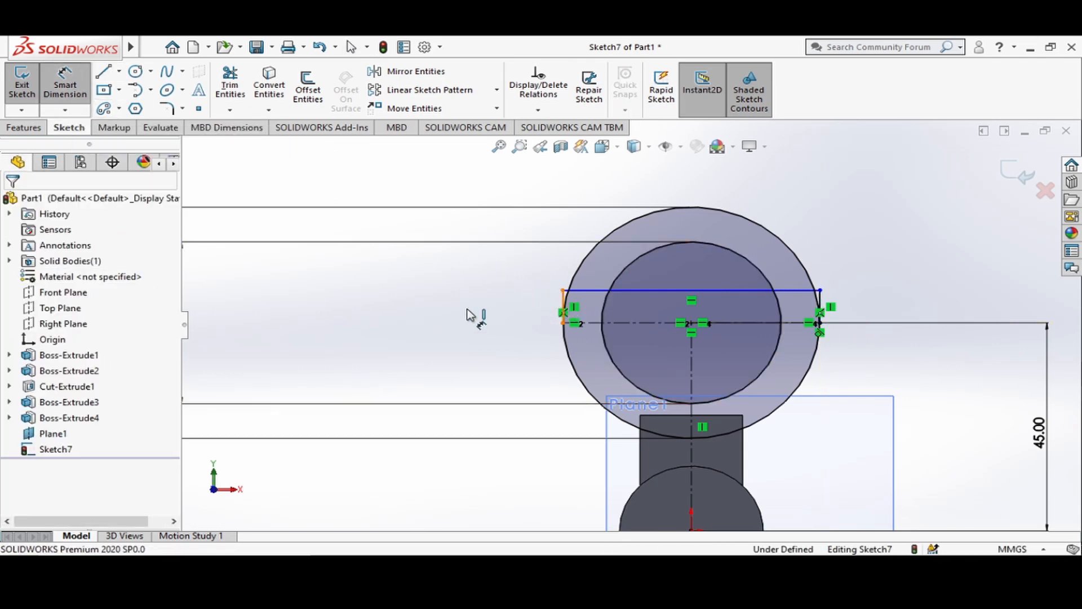
pyautogui.click(396, 338)
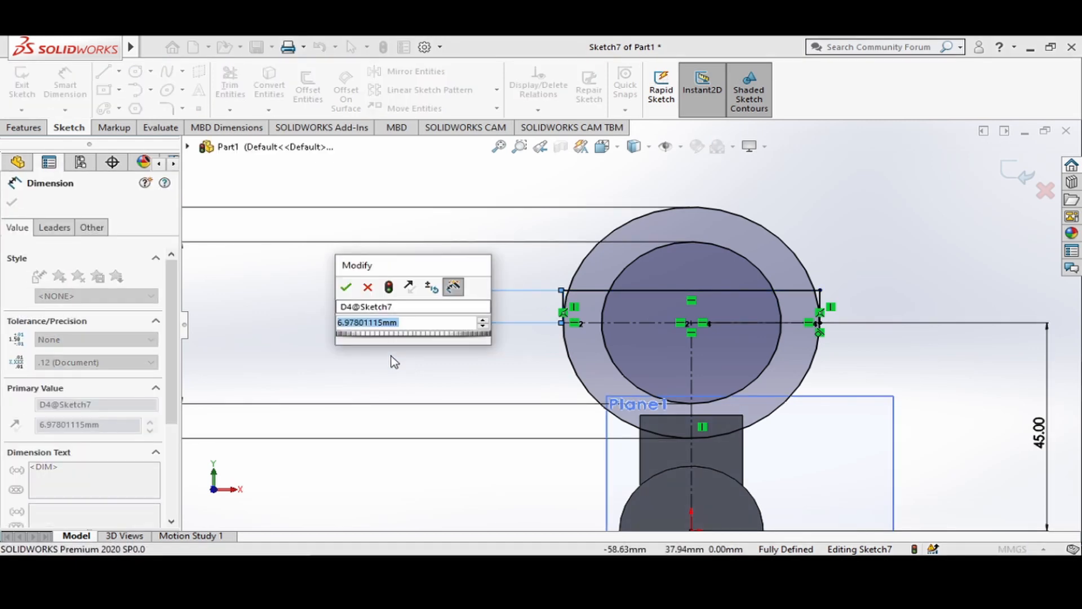
pyautogui.write('5')
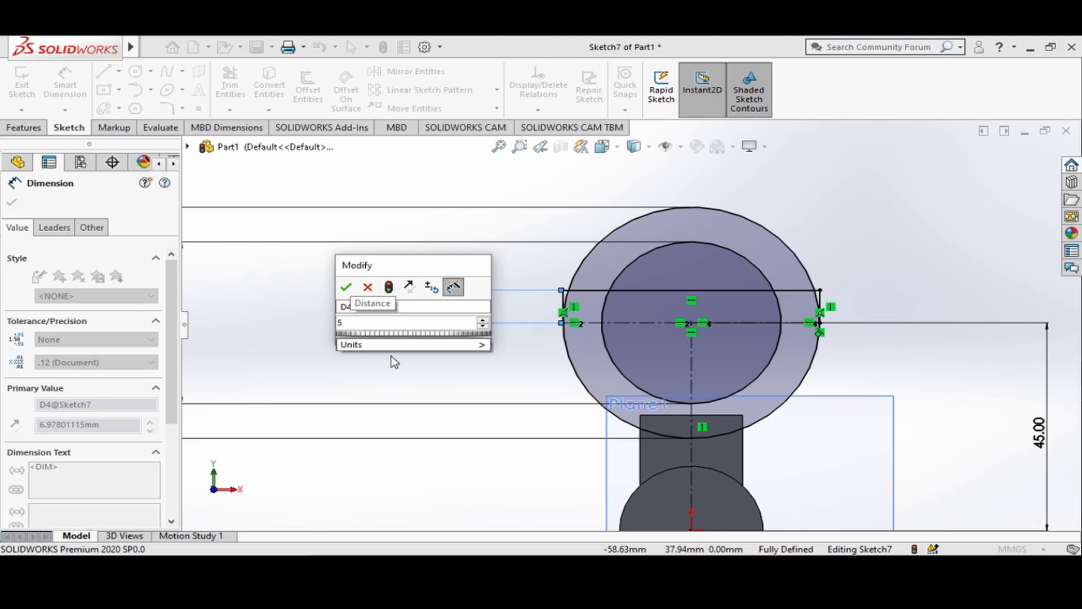
pyautogui.press('Return')
pyautogui.click(375, 351)
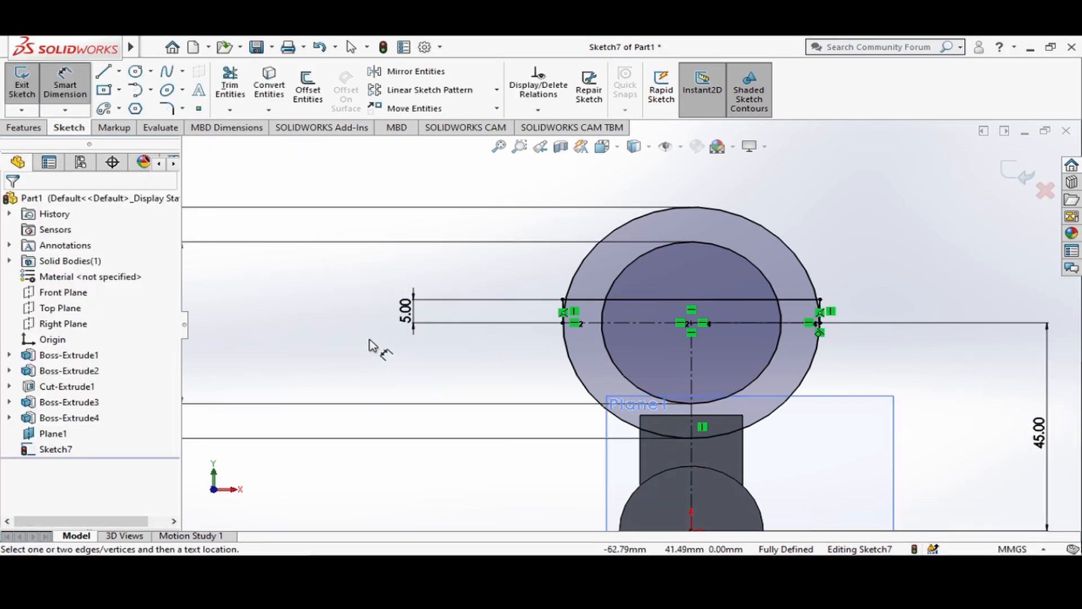
# Step: Trim both circles' upper arcs, the horizontal line's span inside the inner circle, and the excess corner outside the ring's left end
pyautogui.click(229, 85)
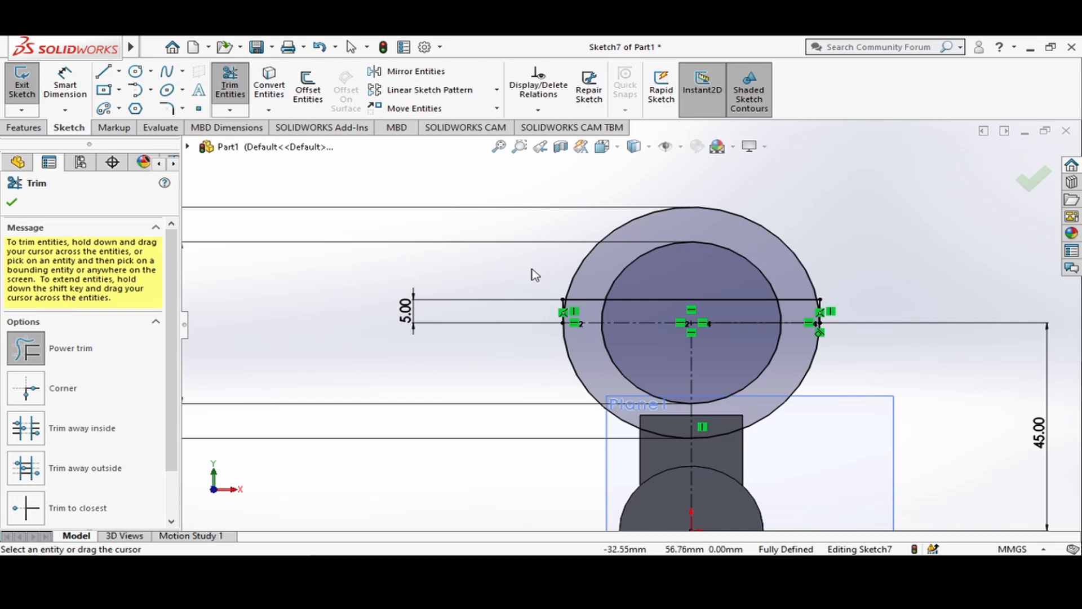
pyautogui.moveTo(527, 268); pyautogui.dragTo(827, 266)
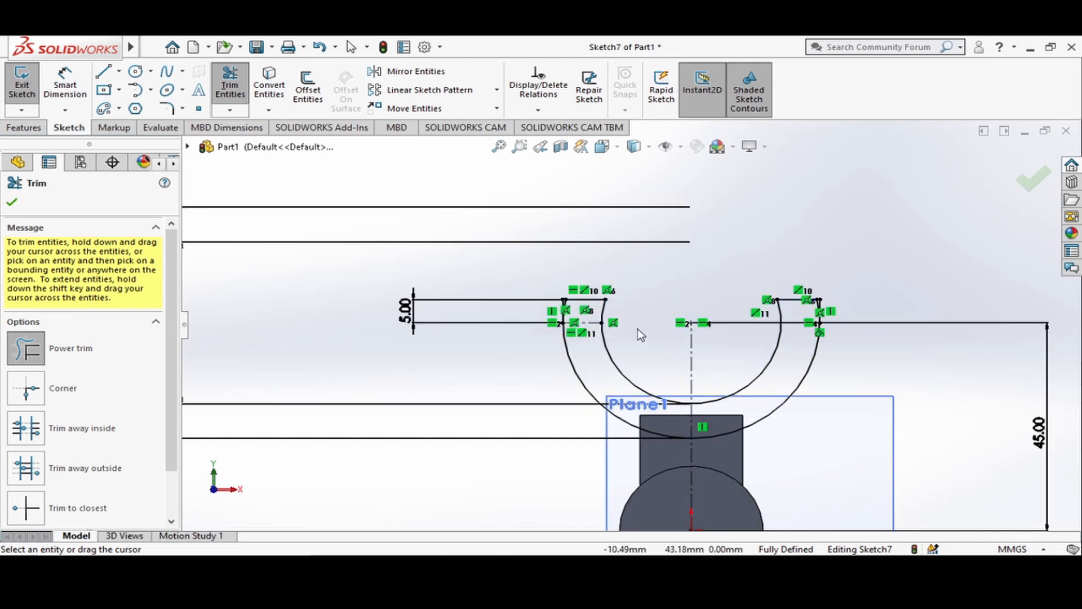
pyautogui.scroll(4, 634, 327)
pyautogui.scroll(-8, 602, 325)
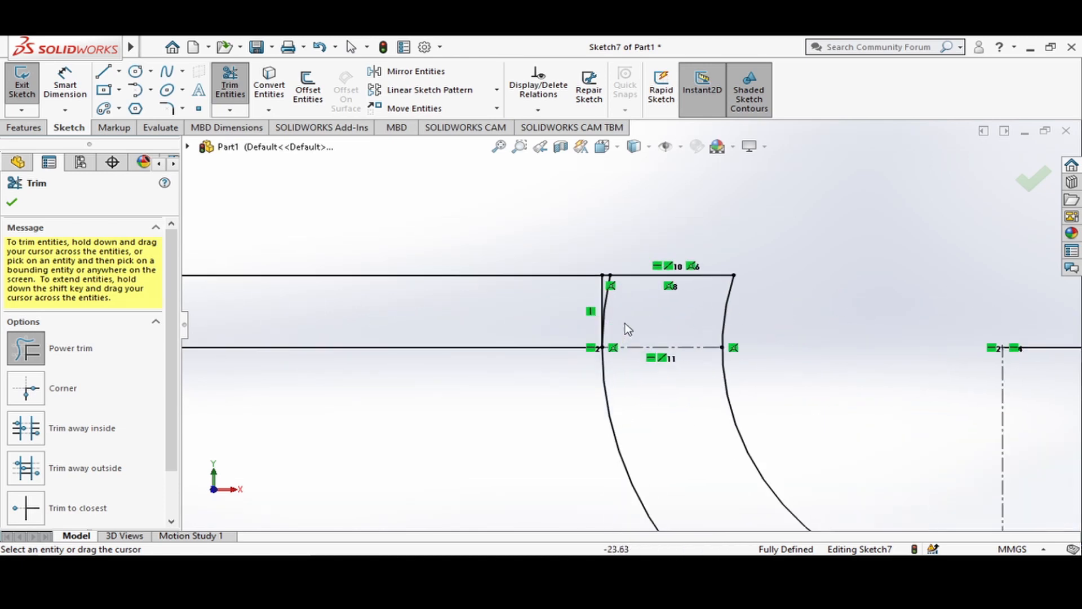
pyautogui.scroll(-4, 632, 316)
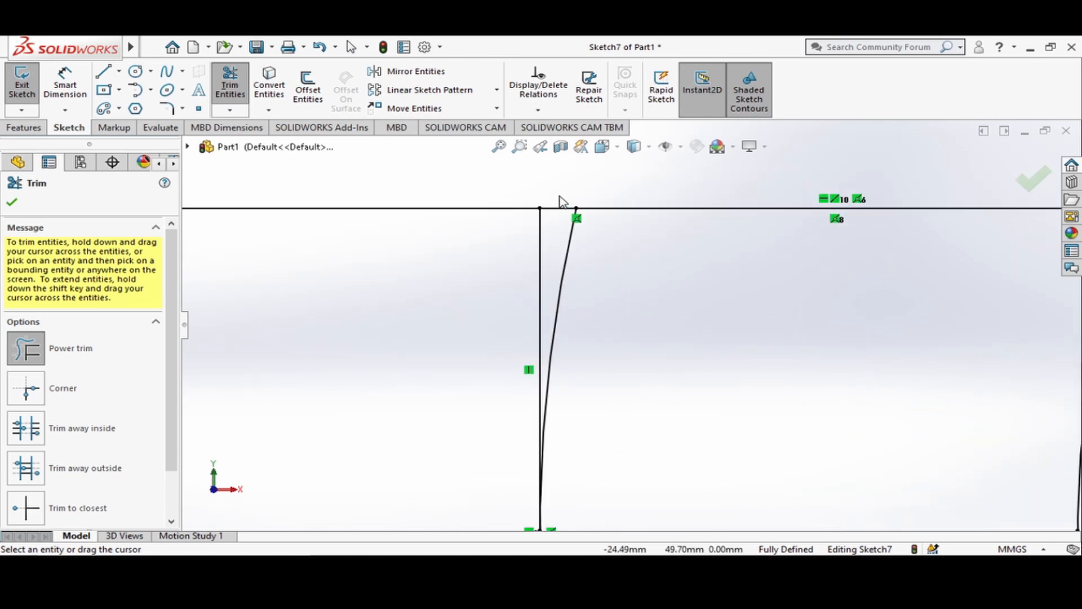
pyautogui.moveTo(565, 192); pyautogui.dragTo(544, 260)
pyautogui.scroll(7, 716, 343)
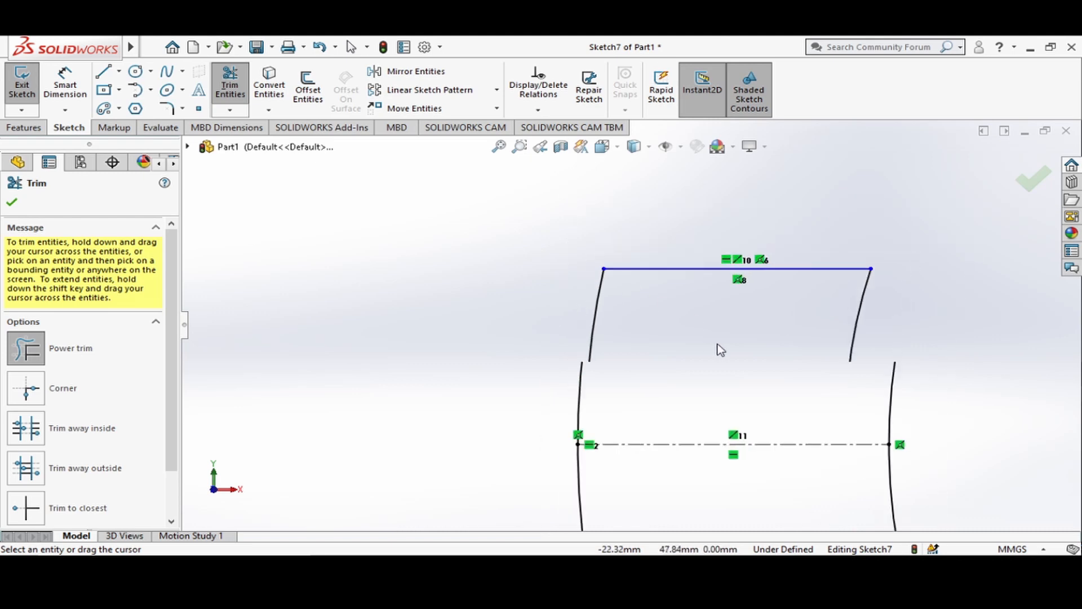
# Step: Trim the excess horizontal and vertical line pieces outside the arc at the ring's right end
pyautogui.scroll(6, 886, 322)
pyautogui.scroll(-6, 812, 312)
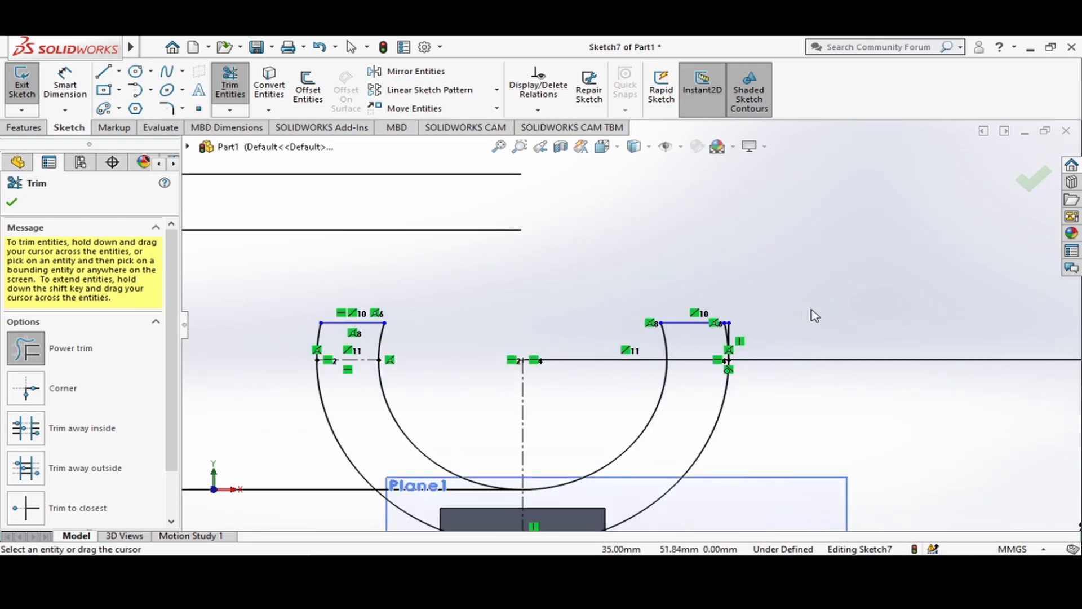
pyautogui.scroll(-6, 684, 331)
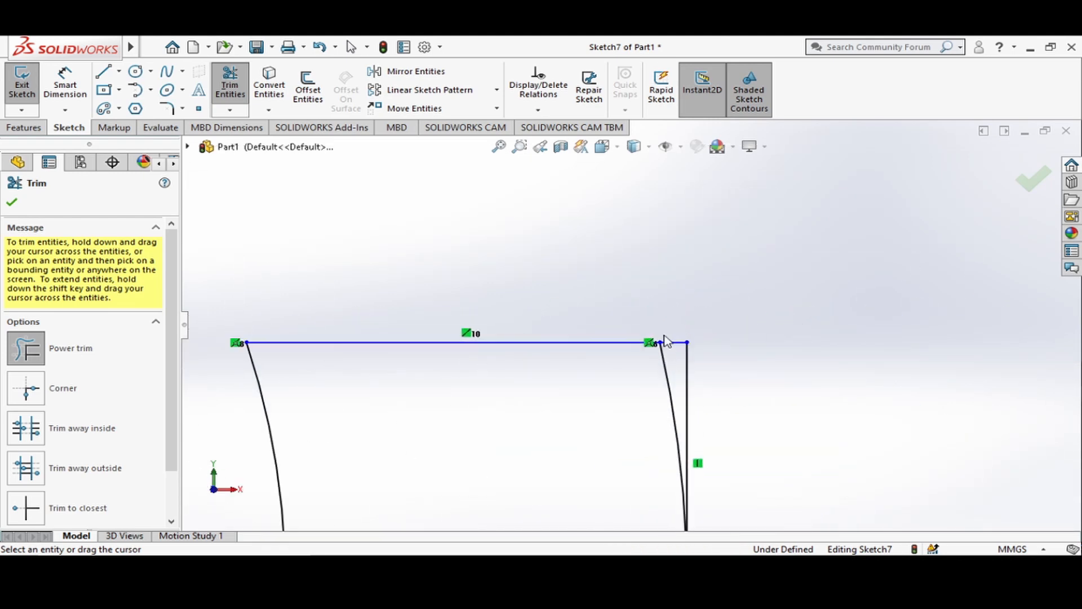
pyautogui.moveTo(667, 307); pyautogui.dragTo(697, 372)
pyautogui.scroll(3, 361, 394)
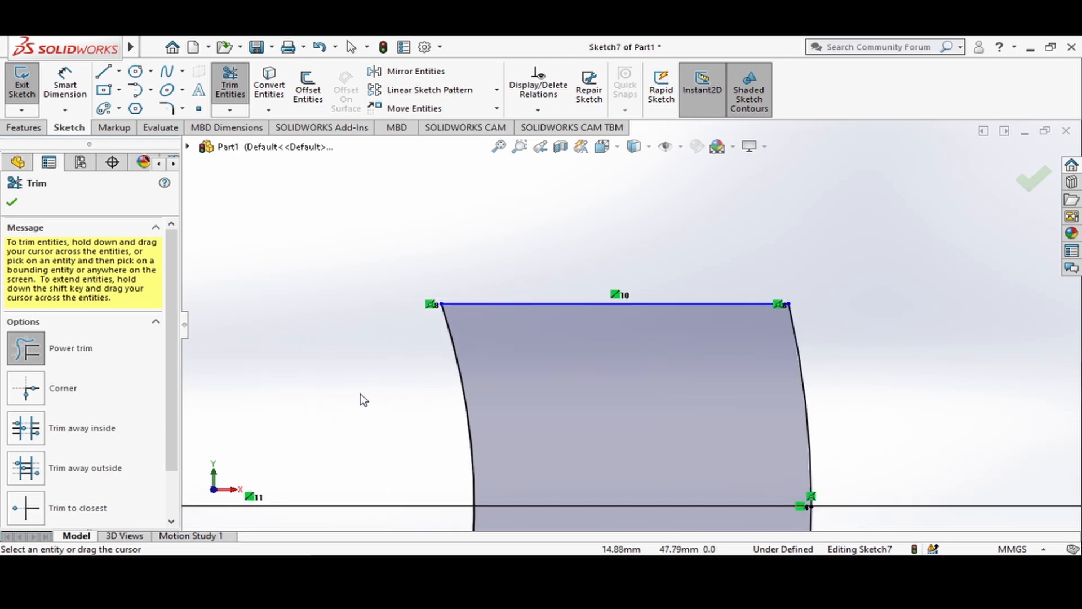
pyautogui.scroll(4, 379, 377)
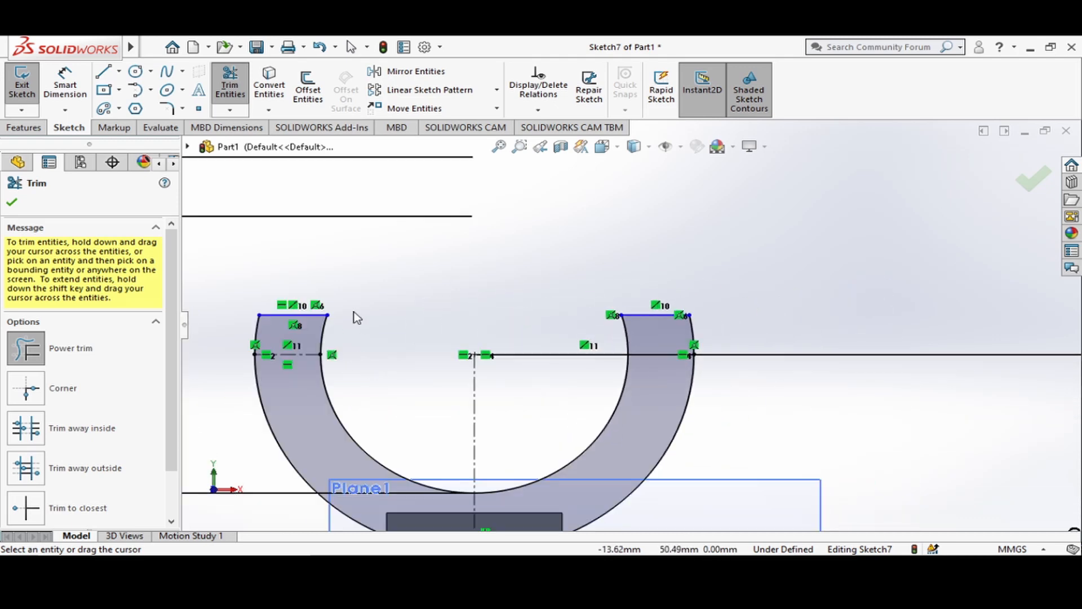
# Step: Dimension the length of the horizontal edge closing the ring's left end, keeping its current value
pyautogui.keyDown('ctrl'); pyautogui.moveTo(354, 314); pyautogui.dragTo(422, 319, button='middle'); pyautogui.keyUp('ctrl')
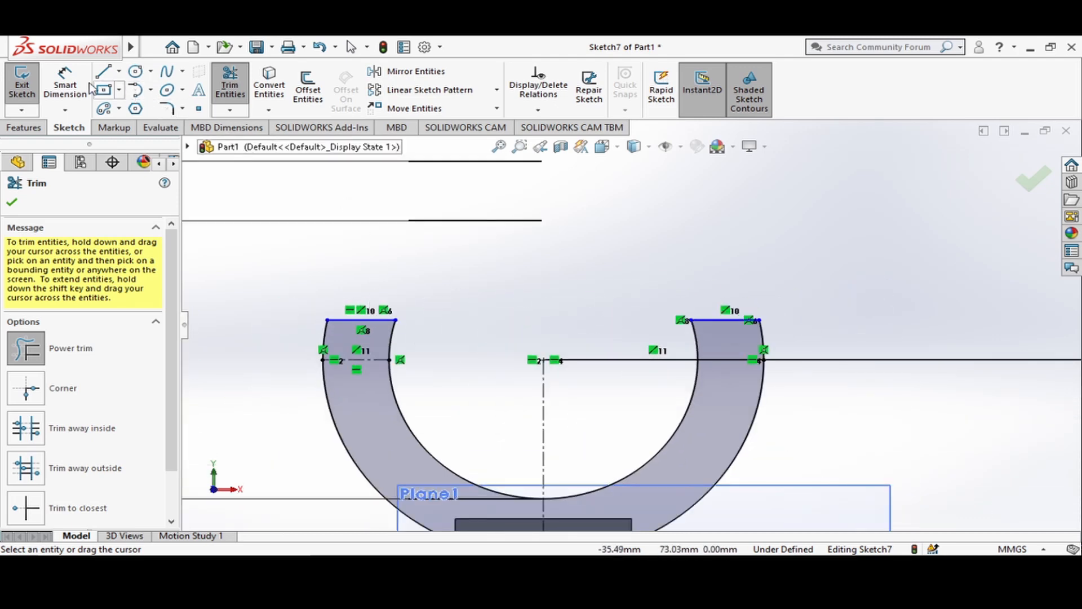
pyautogui.click(65, 83)
pyautogui.click(362, 320)
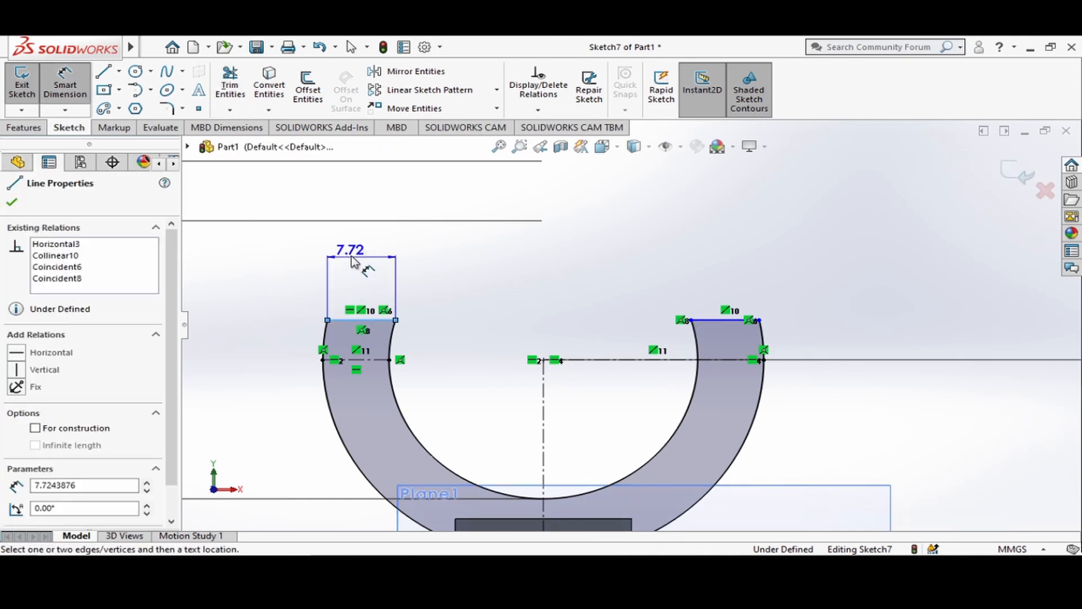
pyautogui.click(361, 257)
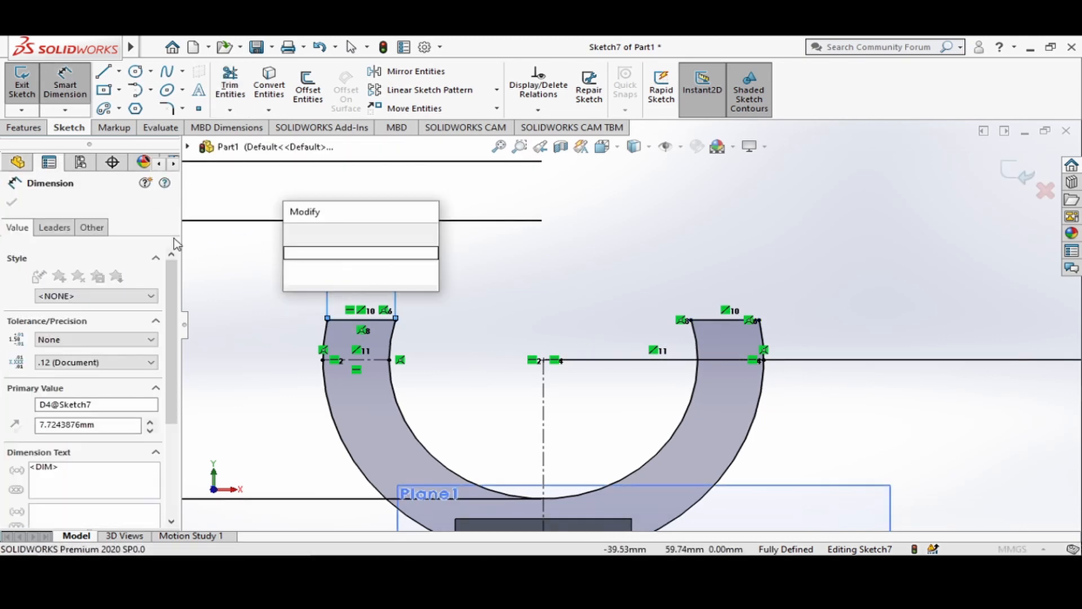
pyautogui.click(294, 233)
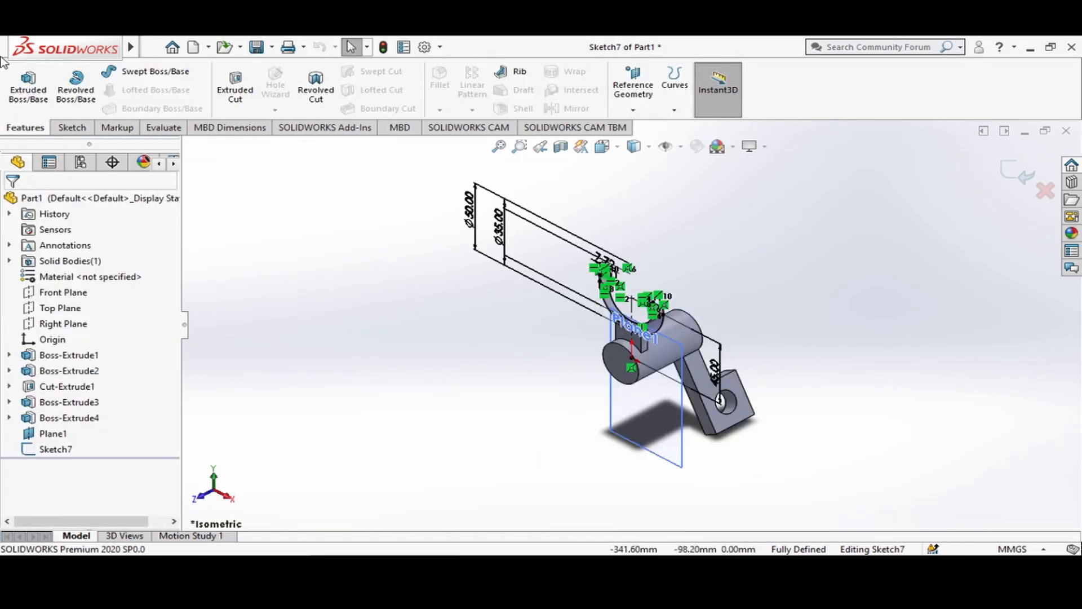
# Step: Extrude the open ring sketch 7 mm using the Mid Plane end condition, merged with the part
pyautogui.click(26, 101)
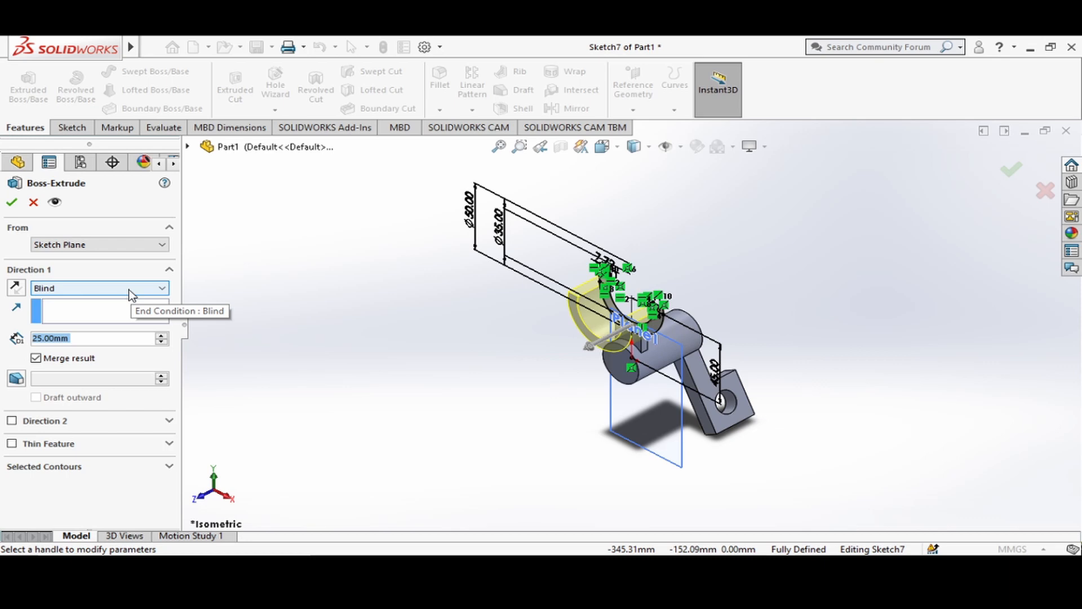
pyautogui.click(131, 289)
pyautogui.click(89, 360)
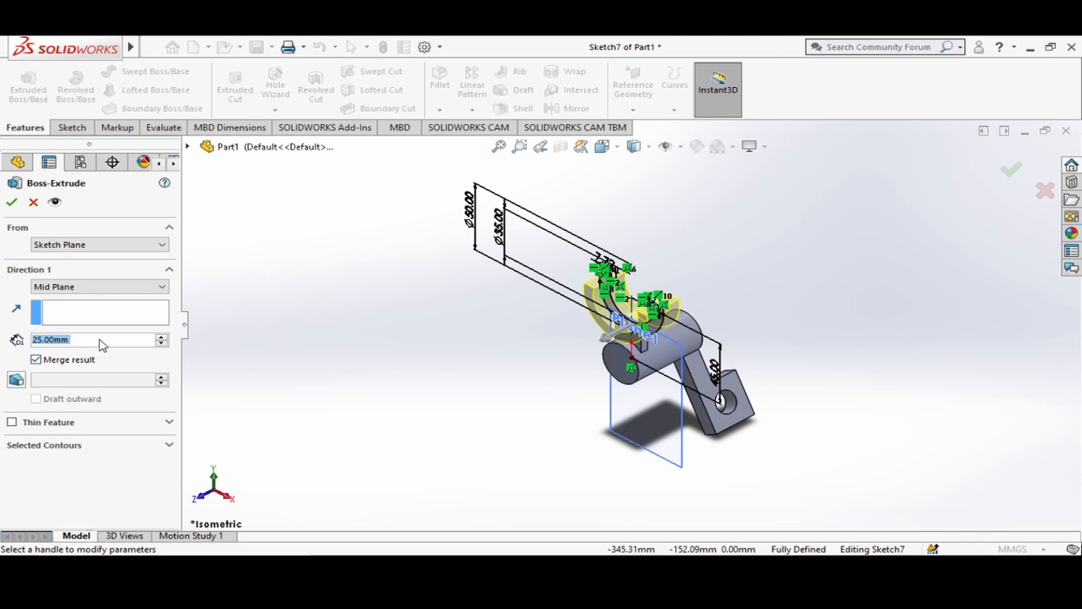
pyautogui.click(101, 339)
pyautogui.doubleClick(101, 339)
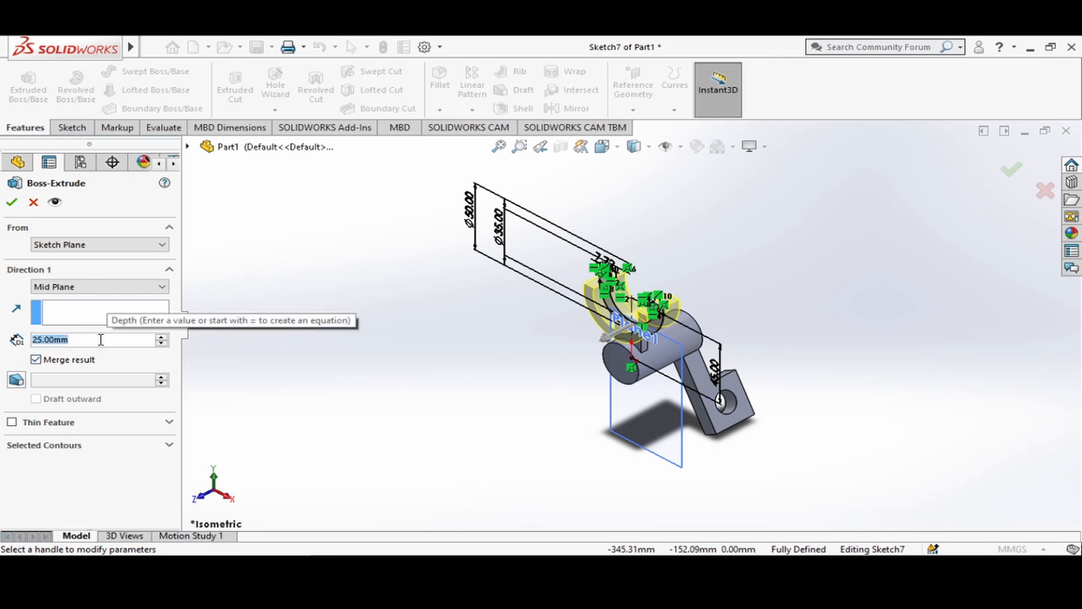
pyautogui.write('7')
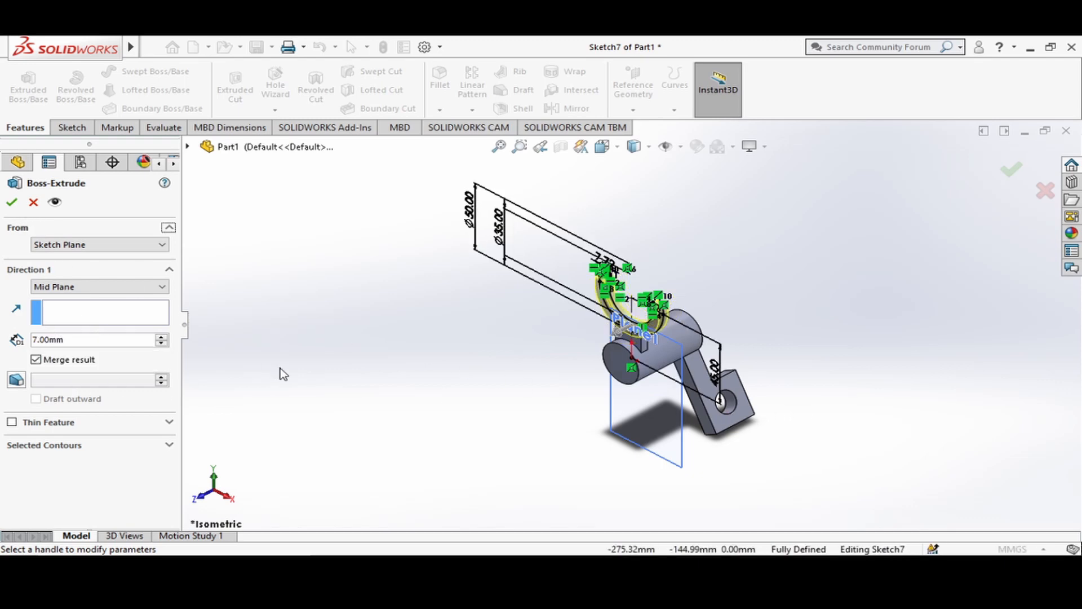
pyautogui.press('Return')
pyautogui.click(11, 198)
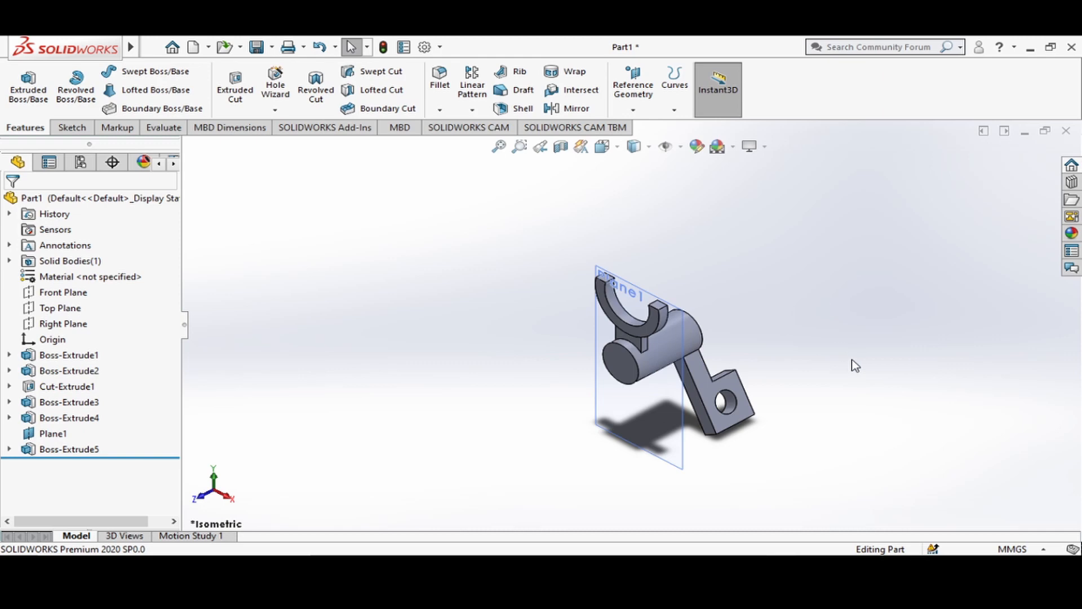
# Step: Hide the reference plane that runs through the ring
pyautogui.moveTo(848, 415); pyautogui.dragTo(814, 418, button='middle')
pyautogui.click(603, 147)
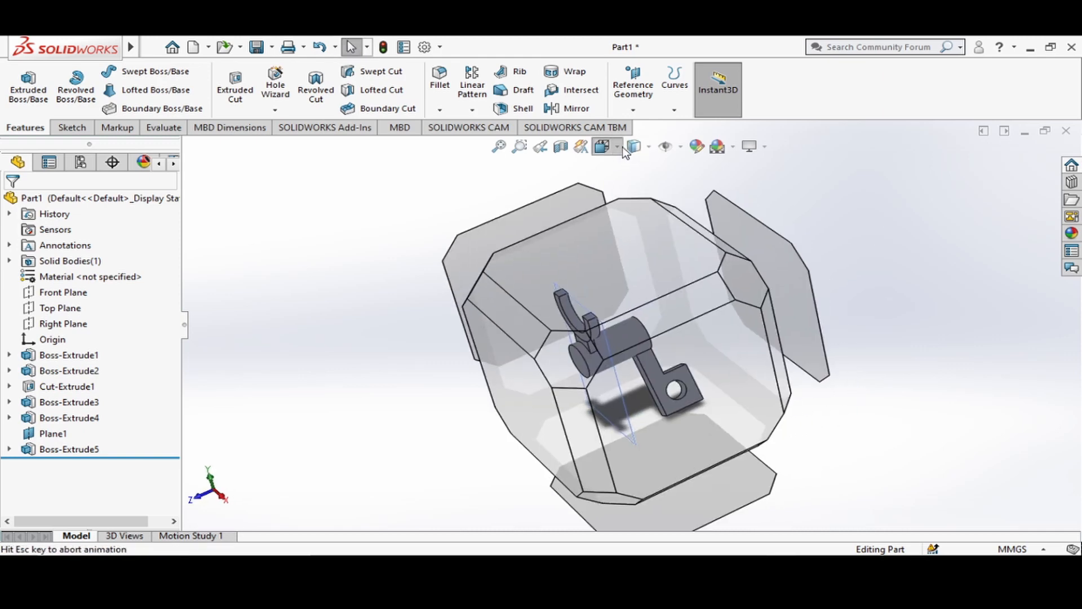
pyautogui.click(530, 374)
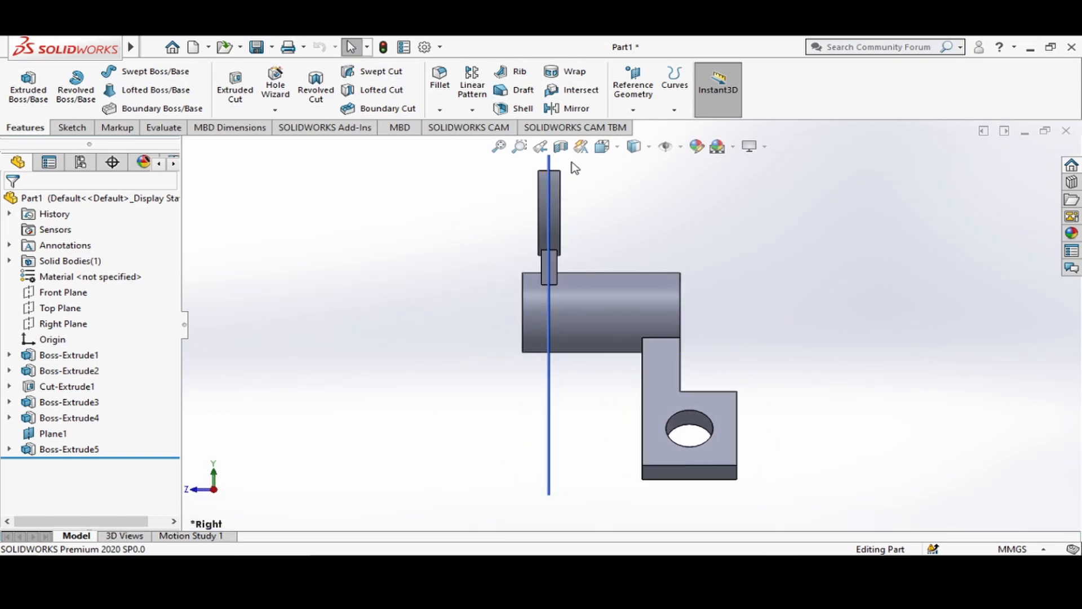
pyautogui.hotkey('ctrl', '7')
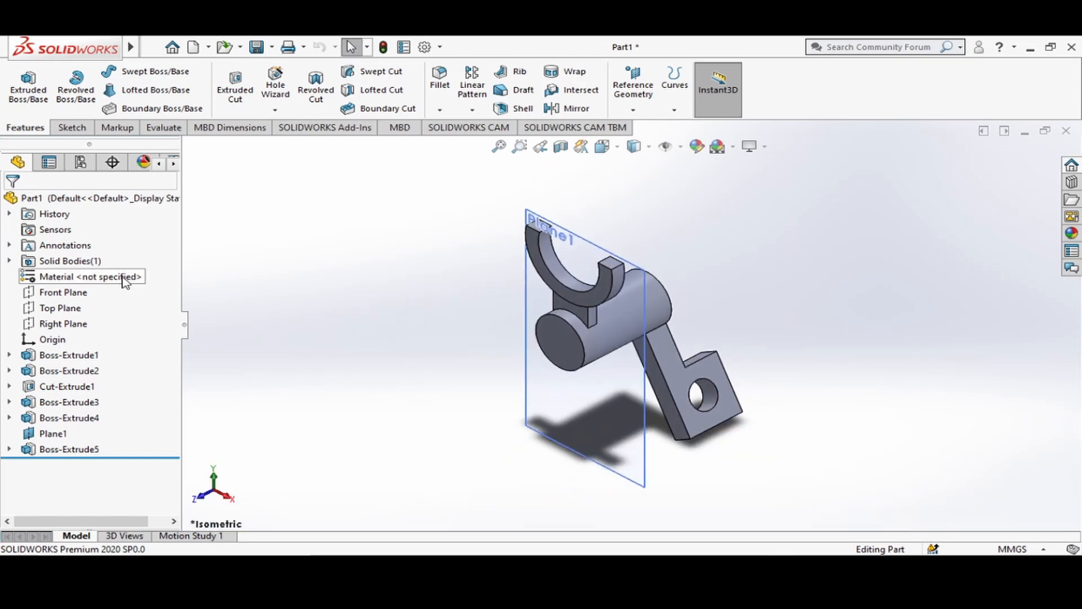
pyautogui.click(52, 433)
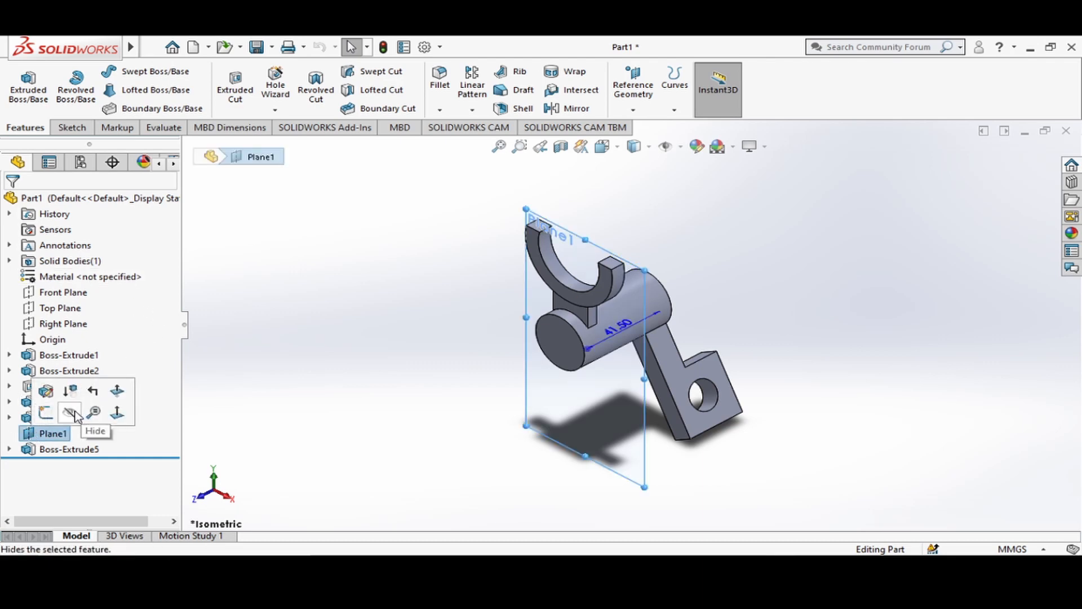
pyautogui.click(70, 413)
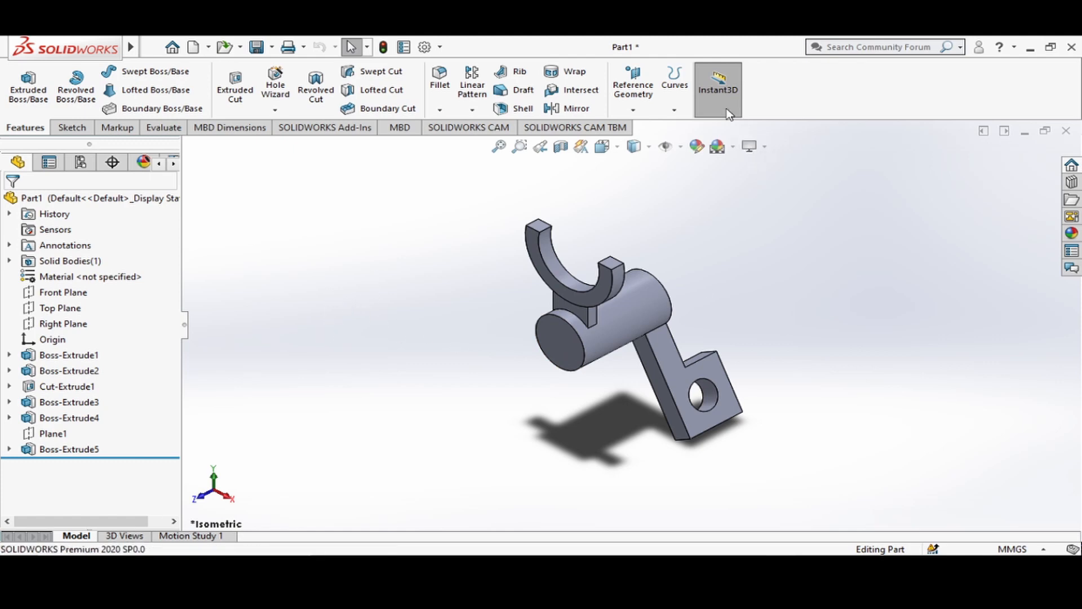
# Step: Set up a symmetric 1 mm fillet on the outer edges of the ring's two ends
pyautogui.click(438, 86)
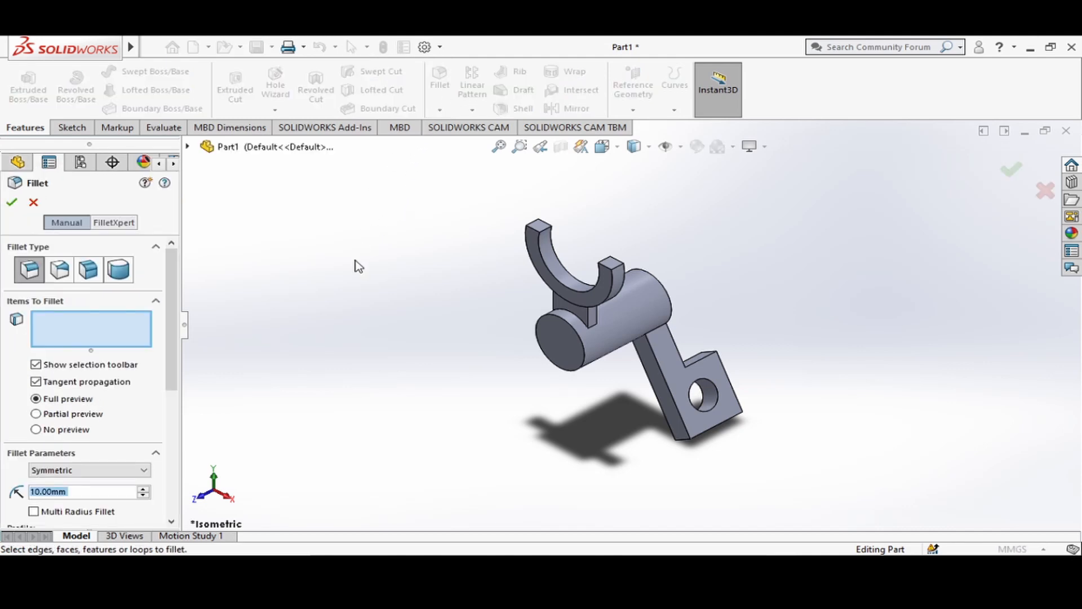
pyautogui.moveTo(172, 292); pyautogui.dragTo(177, 338)
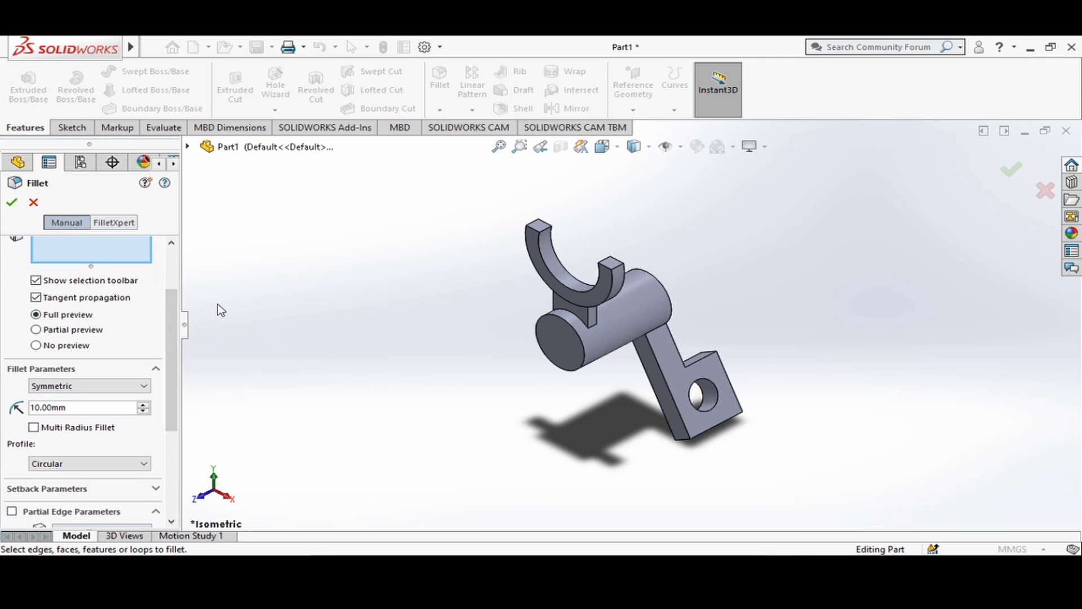
pyautogui.click(535, 223)
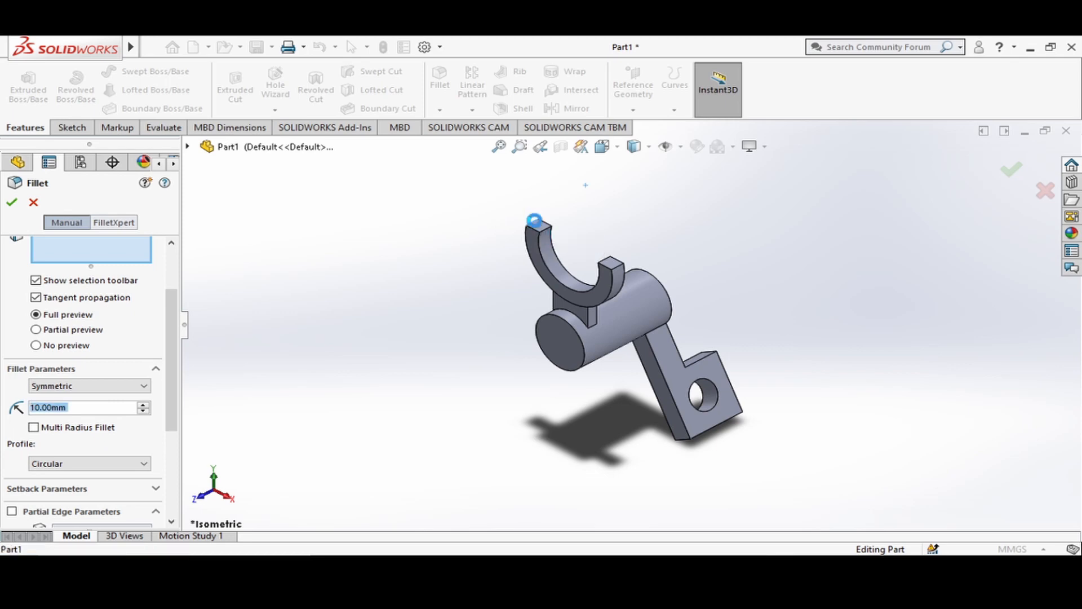
pyautogui.click(619, 273)
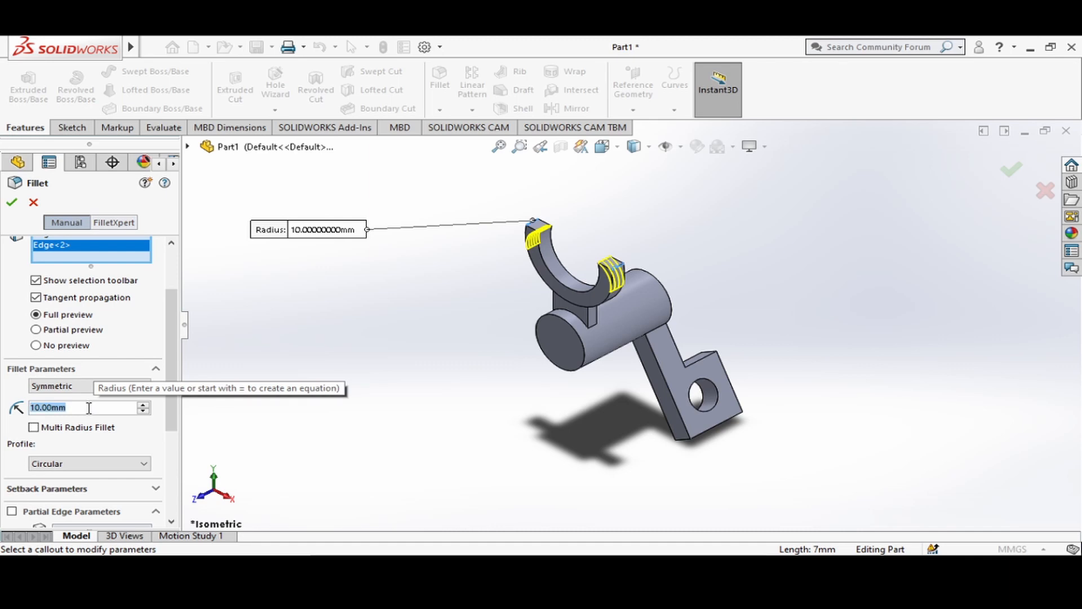
pyautogui.write('1')
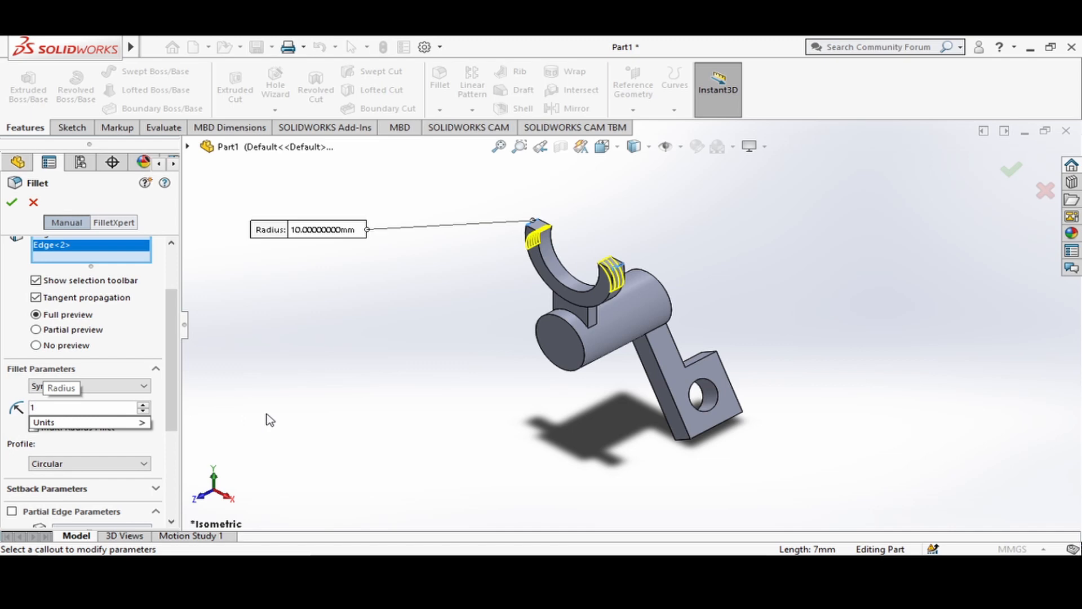
pyautogui.press('Return')
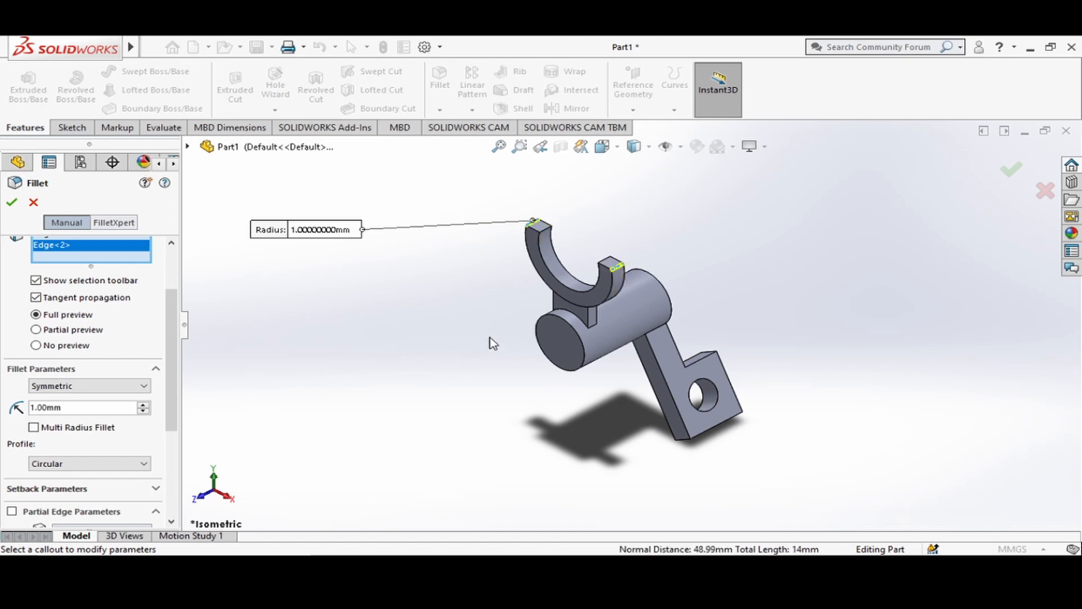
# Step: Add the two curved edges where the upright plate's front and back faces meet the cylinder to the fillet selection
pyautogui.click(575, 315)
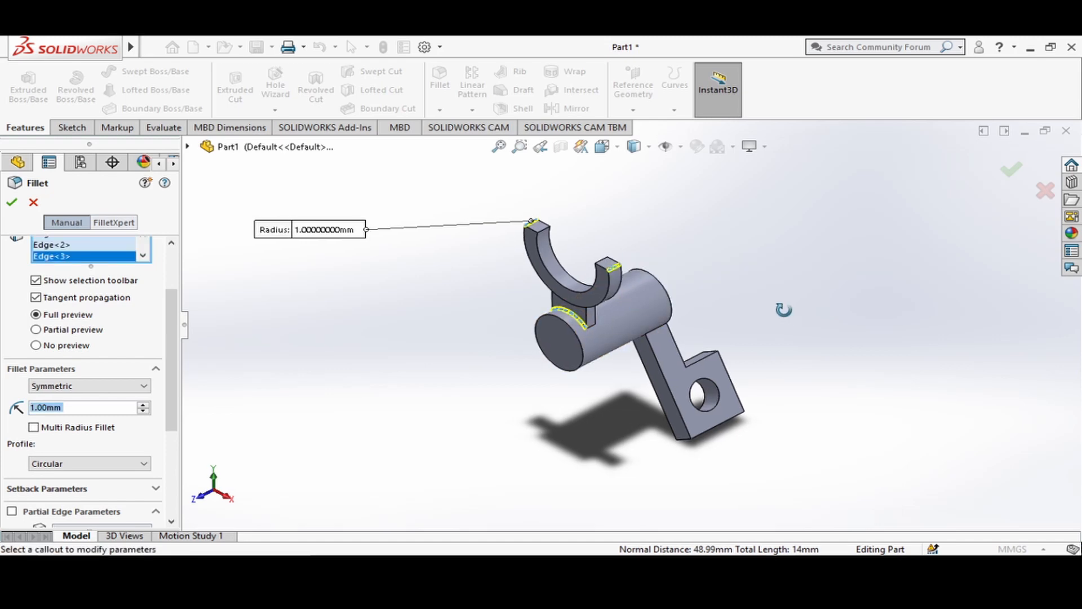
pyautogui.moveTo(783, 309); pyautogui.dragTo(623, 358, button='middle')
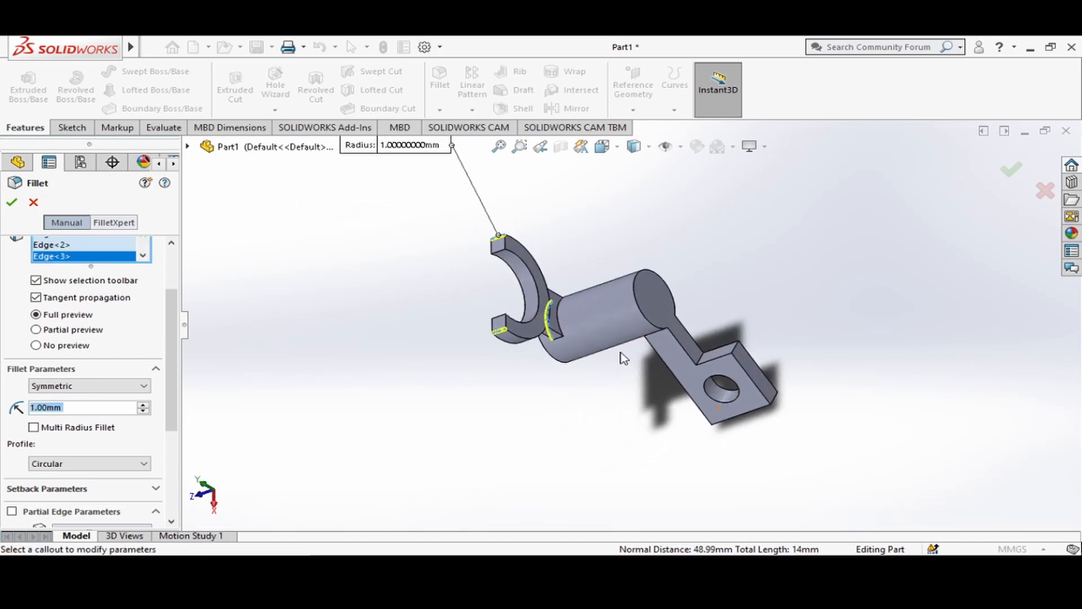
pyautogui.click(558, 327)
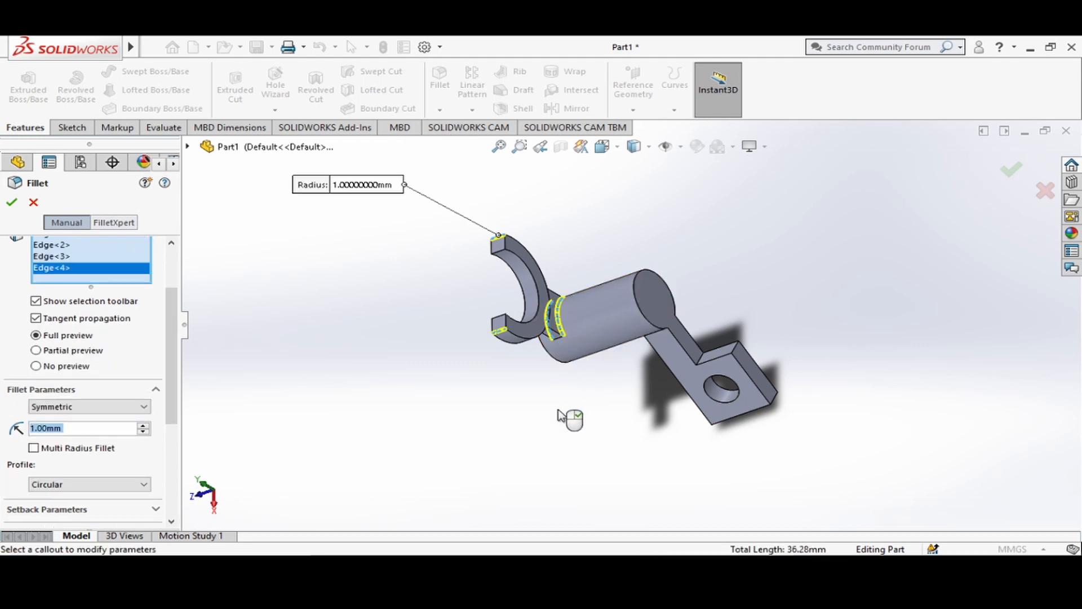
pyautogui.moveTo(558, 415); pyautogui.dragTo(648, 338, button='middle')
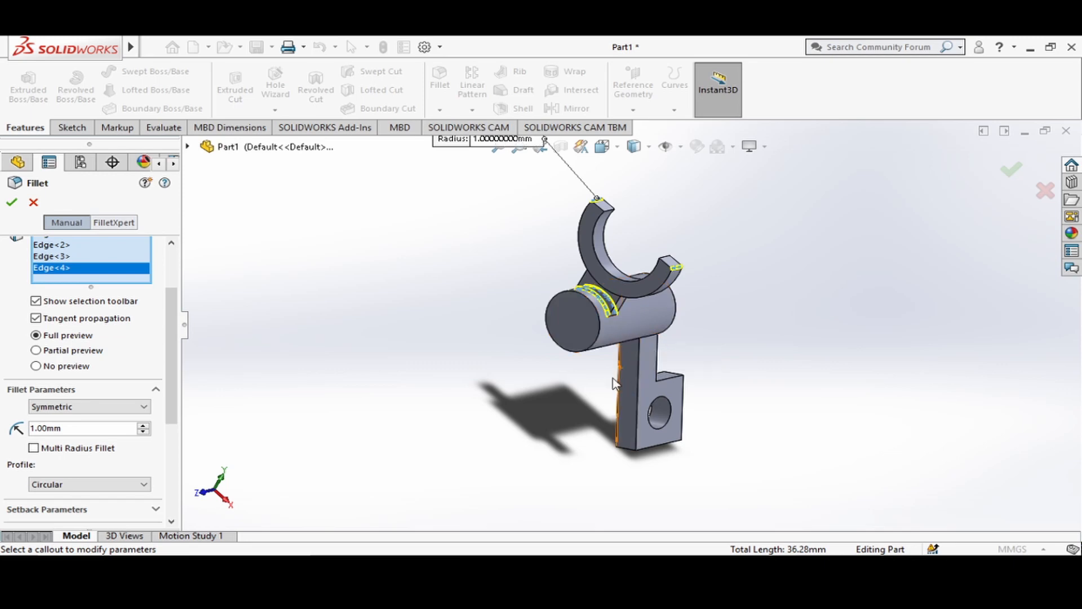
# Step: Add the slanted bar's two long outer edges and the edge where its side meets the cylinder to the fillet
pyautogui.moveTo(576, 398); pyautogui.dragTo(517, 395, button='middle')
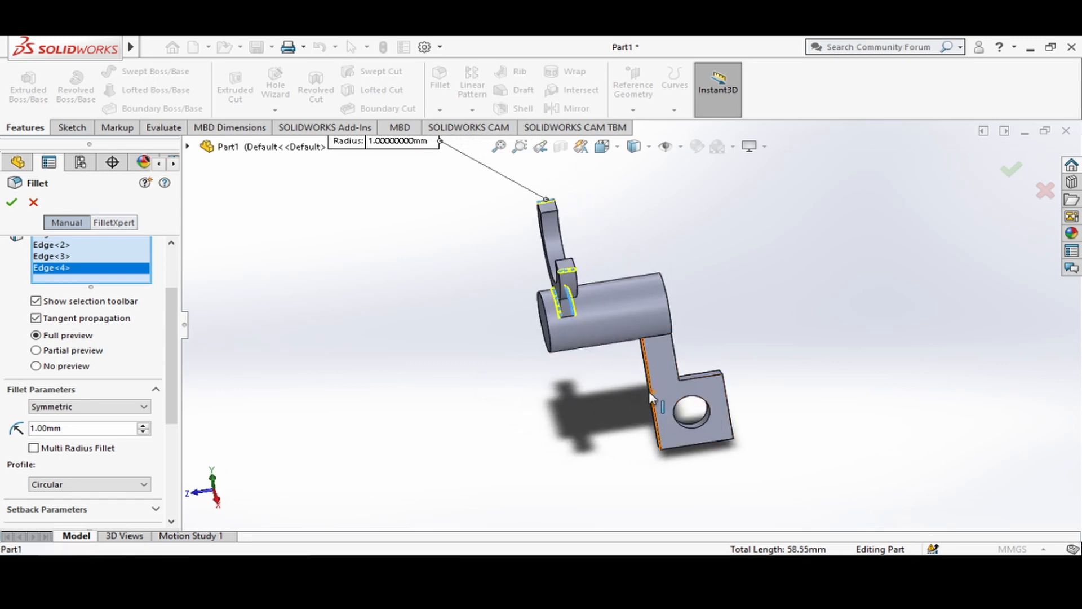
pyautogui.click(656, 427)
pyautogui.moveTo(589, 409); pyautogui.dragTo(689, 382, button='middle')
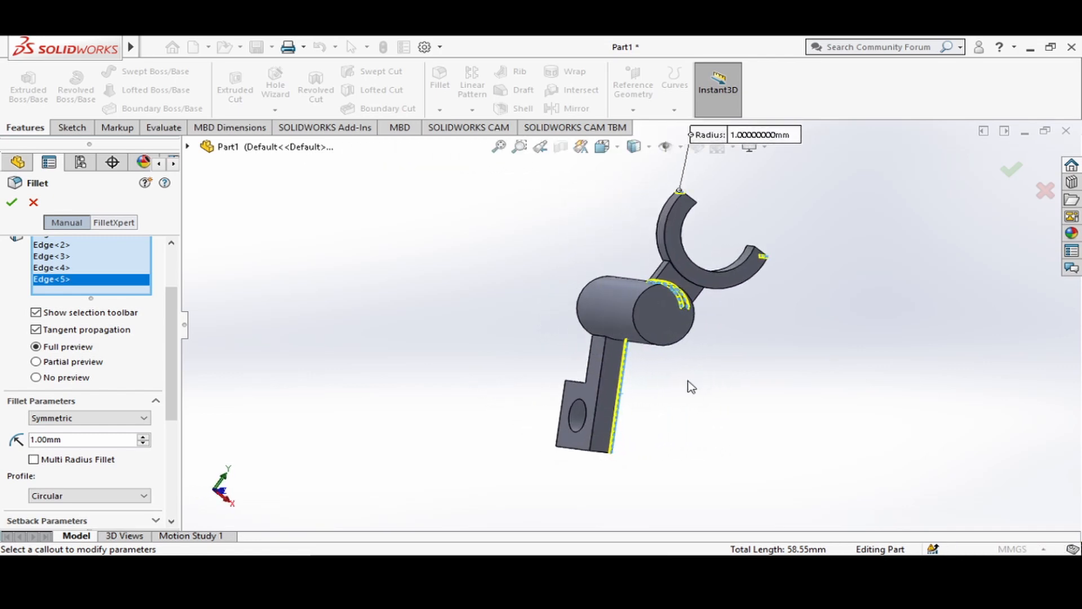
pyautogui.click(605, 393)
pyautogui.moveTo(605, 393); pyautogui.dragTo(611, 380, button='middle')
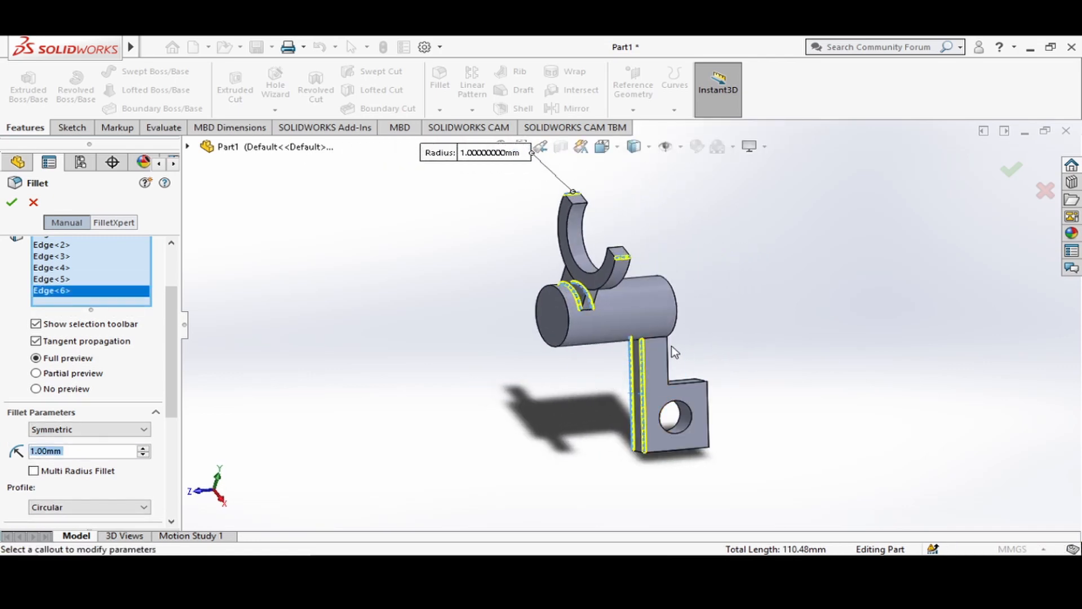
pyautogui.click(656, 341)
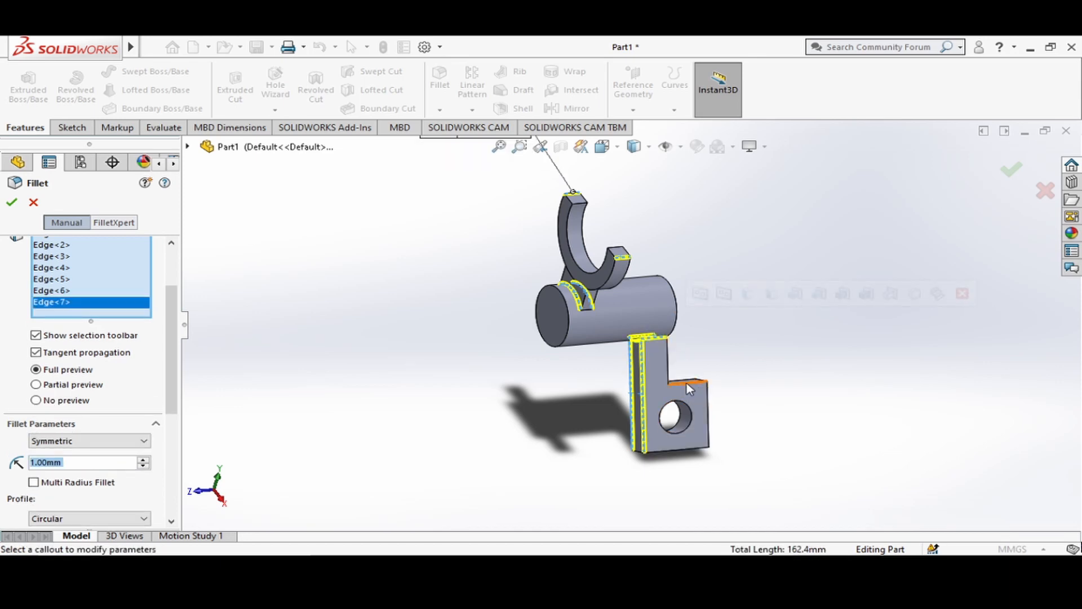
# Step: Add the drilled block's two upper edges and the short edges along its lower end to the fillet selection
pyautogui.moveTo(792, 412); pyautogui.dragTo(757, 502, button='middle')
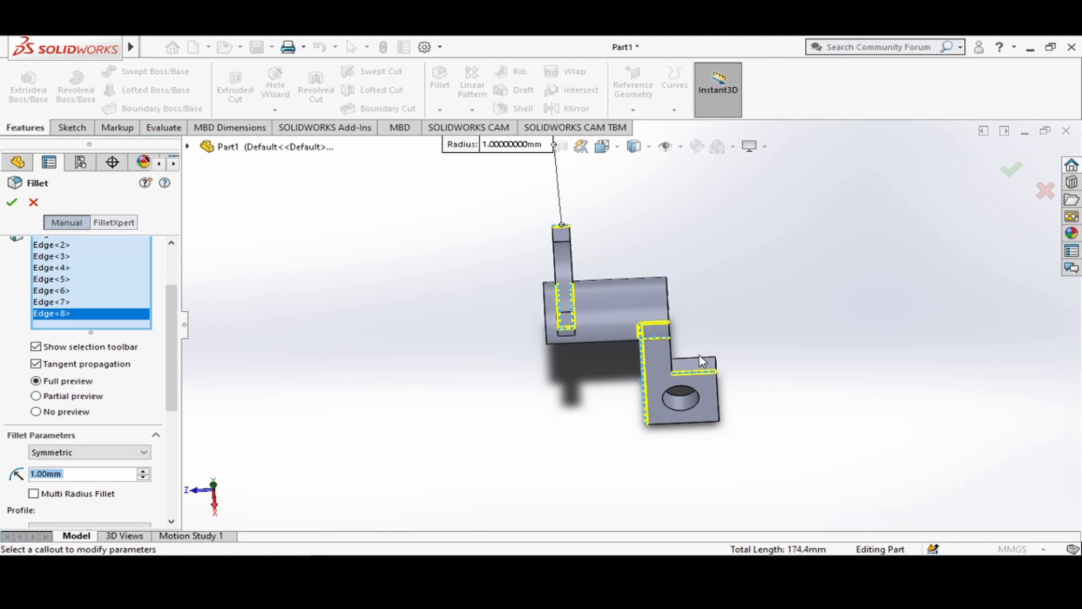
pyautogui.click(704, 363)
pyautogui.moveTo(798, 375); pyautogui.dragTo(816, 350, button='middle')
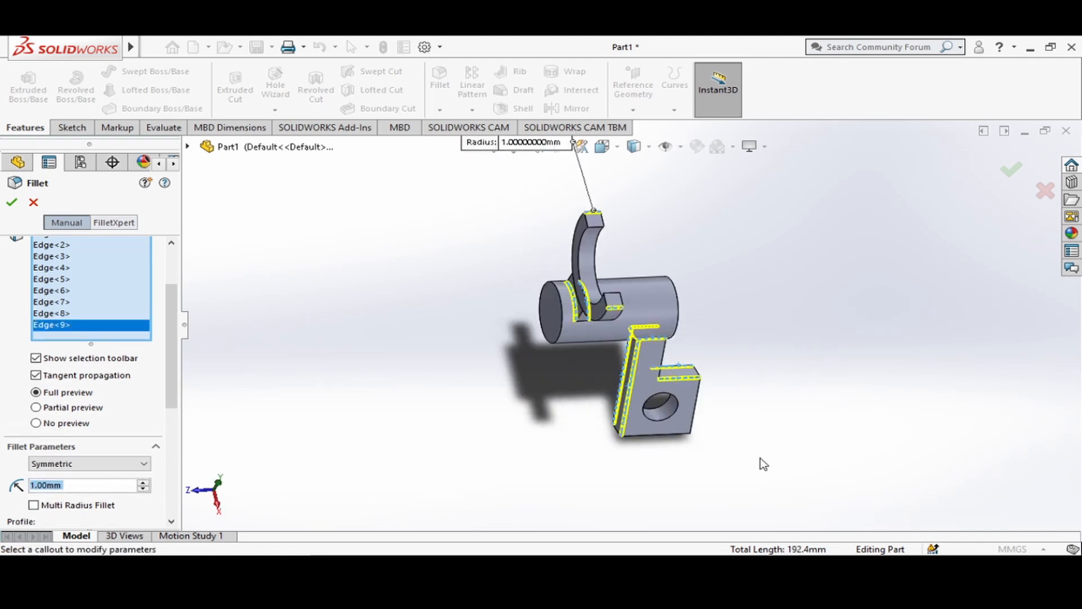
pyautogui.moveTo(761, 464); pyautogui.dragTo(709, 447, button='middle')
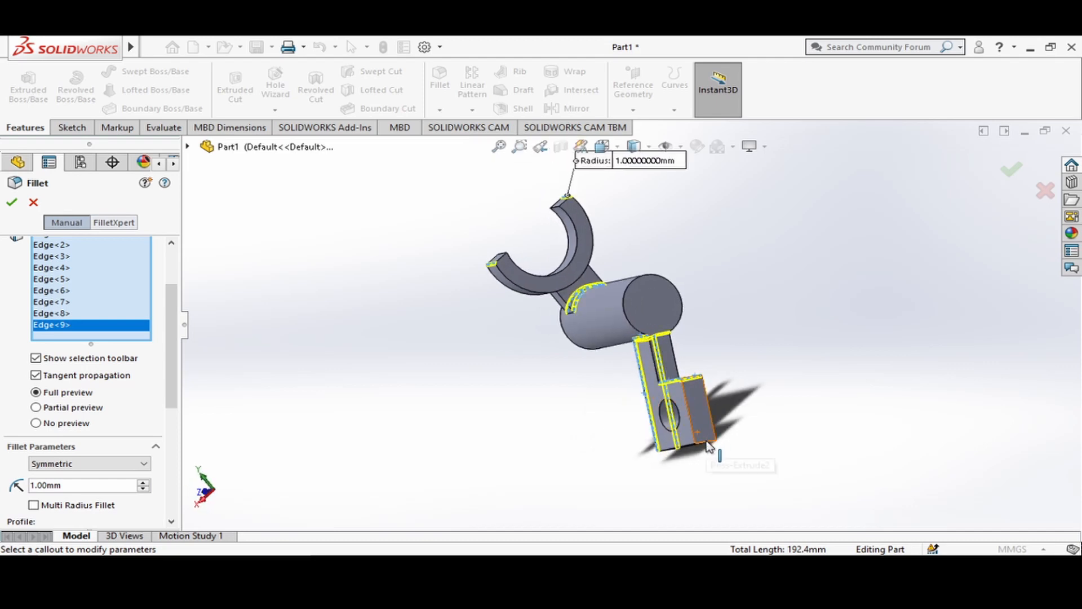
pyautogui.click(710, 447)
pyautogui.moveTo(635, 471); pyautogui.dragTo(677, 469, button='middle')
pyautogui.click(623, 453)
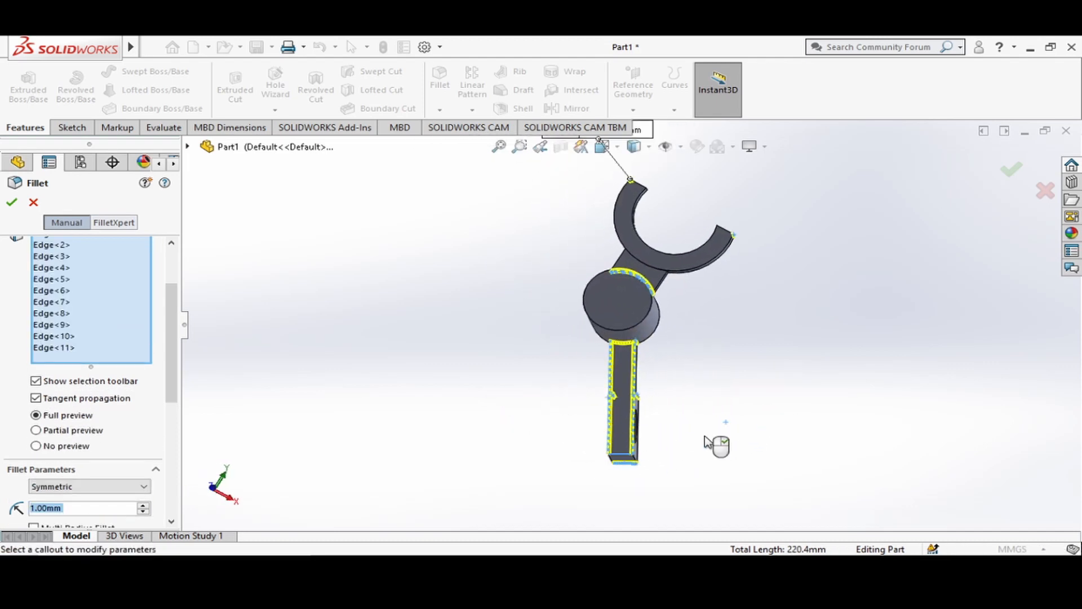
# Step: Include the short inner corner edge between the slanted bar and the block, and apply the 1 mm fillet
pyautogui.moveTo(715, 445); pyautogui.dragTo(679, 492, button='middle')
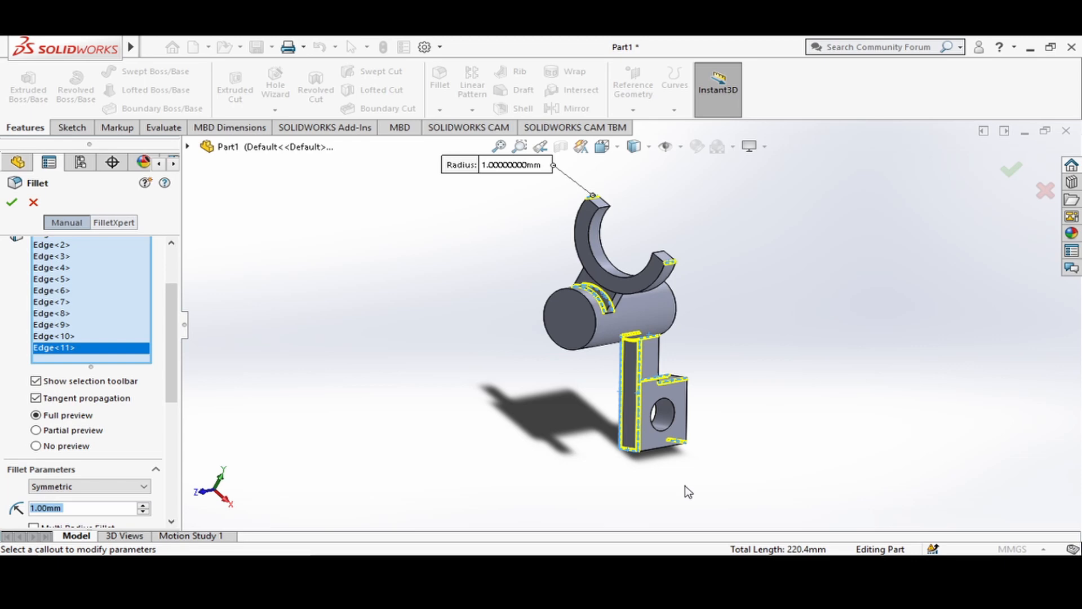
pyautogui.moveTo(785, 425); pyautogui.dragTo(699, 478, button='middle')
pyautogui.moveTo(810, 367); pyautogui.dragTo(764, 406, button='middle')
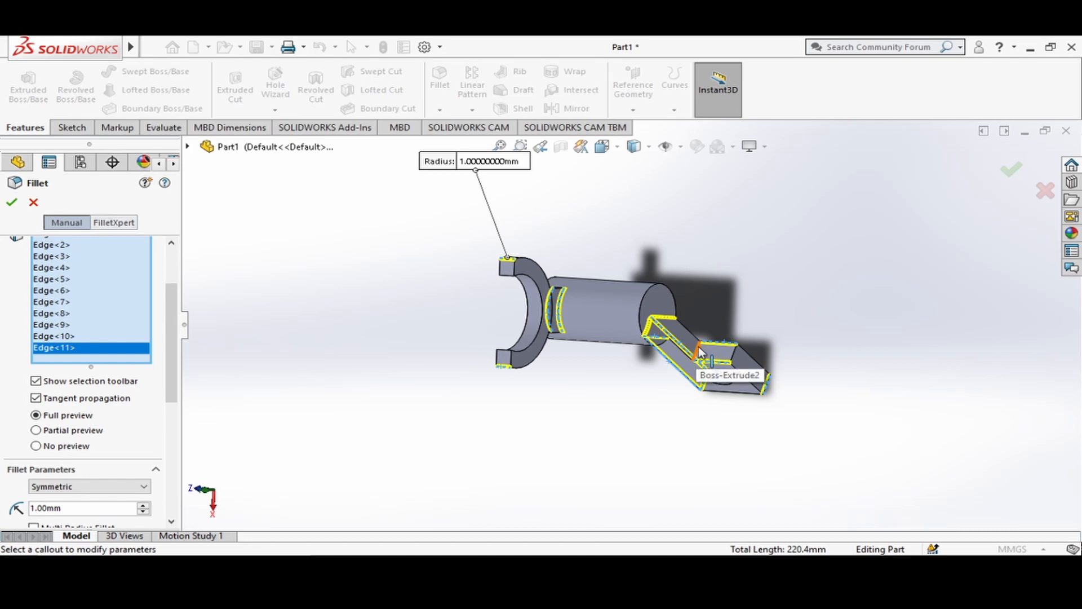
pyautogui.click(706, 354)
pyautogui.click(706, 353)
pyautogui.moveTo(742, 430); pyautogui.dragTo(705, 389, button='middle')
pyautogui.click(649, 426)
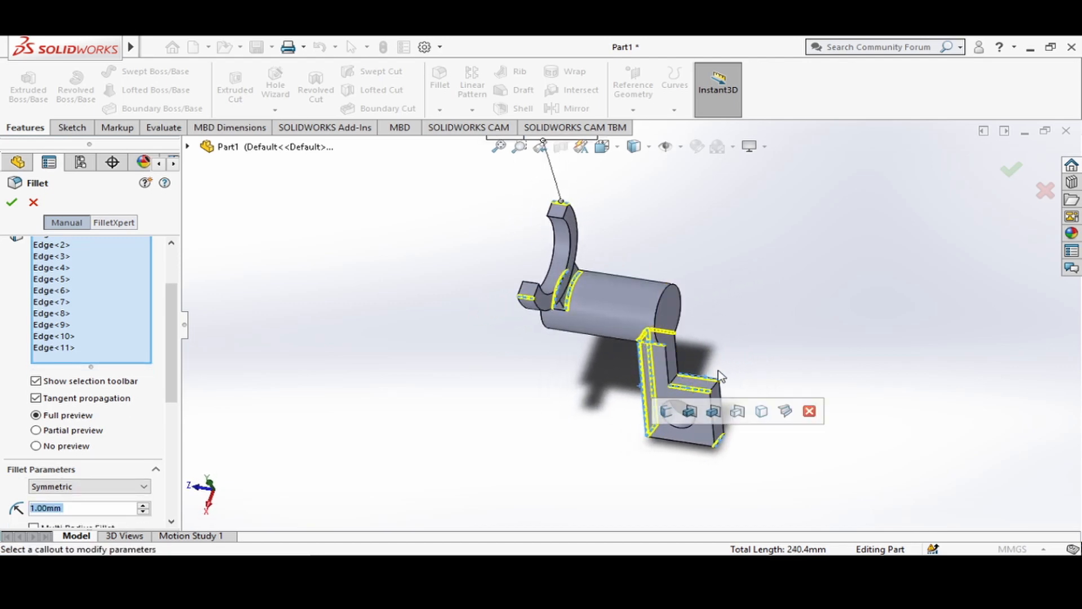
pyautogui.moveTo(649, 425); pyautogui.dragTo(663, 452, button='middle')
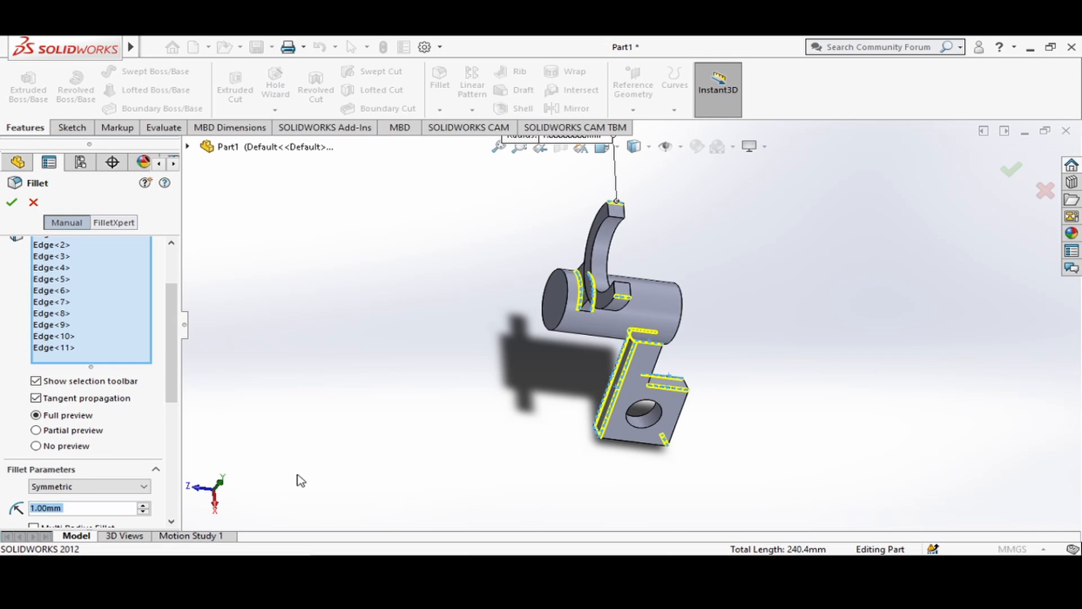
pyautogui.click(12, 205)
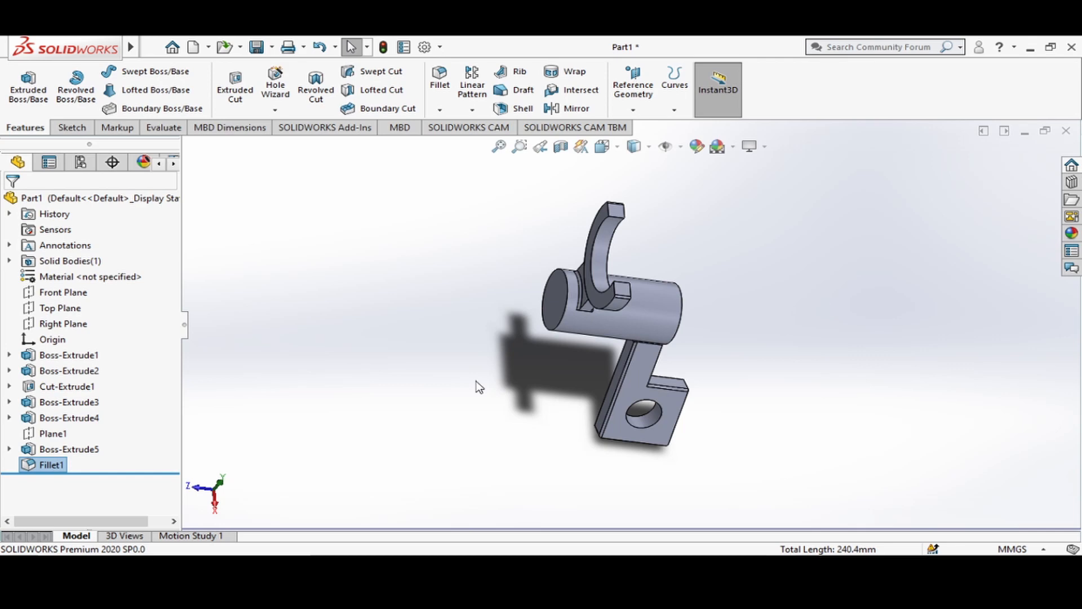
# Step: Sketch a circle about 18.5 mm in diameter on the cylinder's front end face, centred on the origin
pyautogui.hotkey('ctrl', '7')
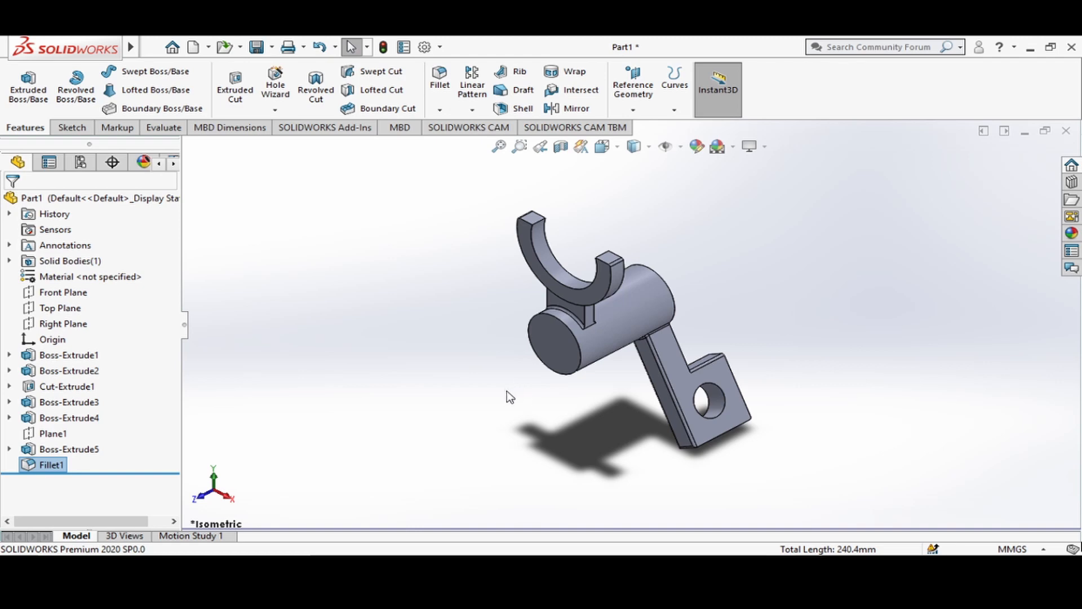
pyautogui.click(554, 350)
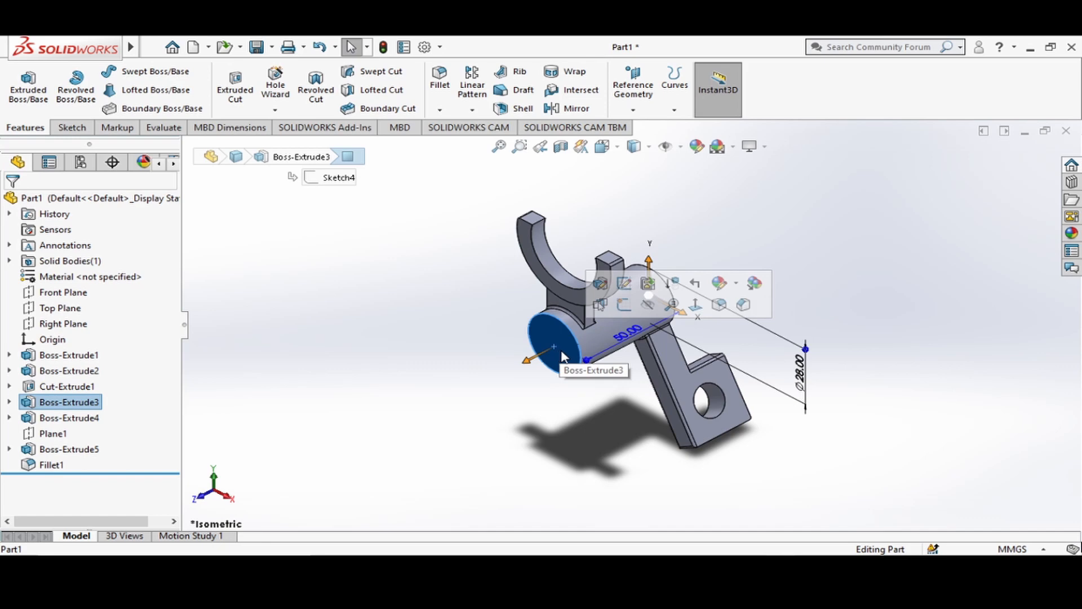
pyautogui.click(623, 307)
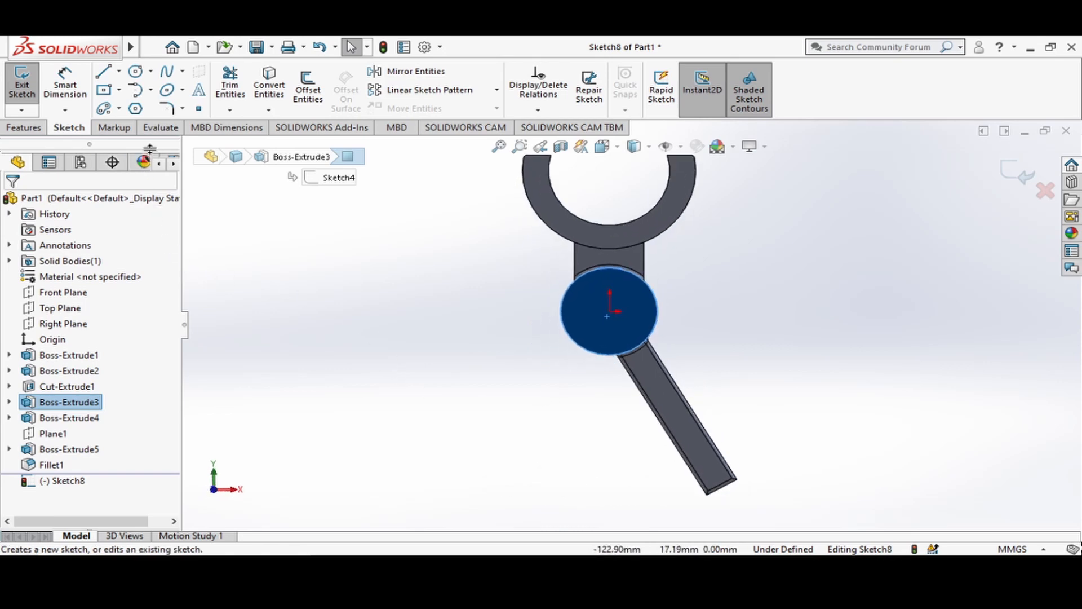
pyautogui.click(136, 72)
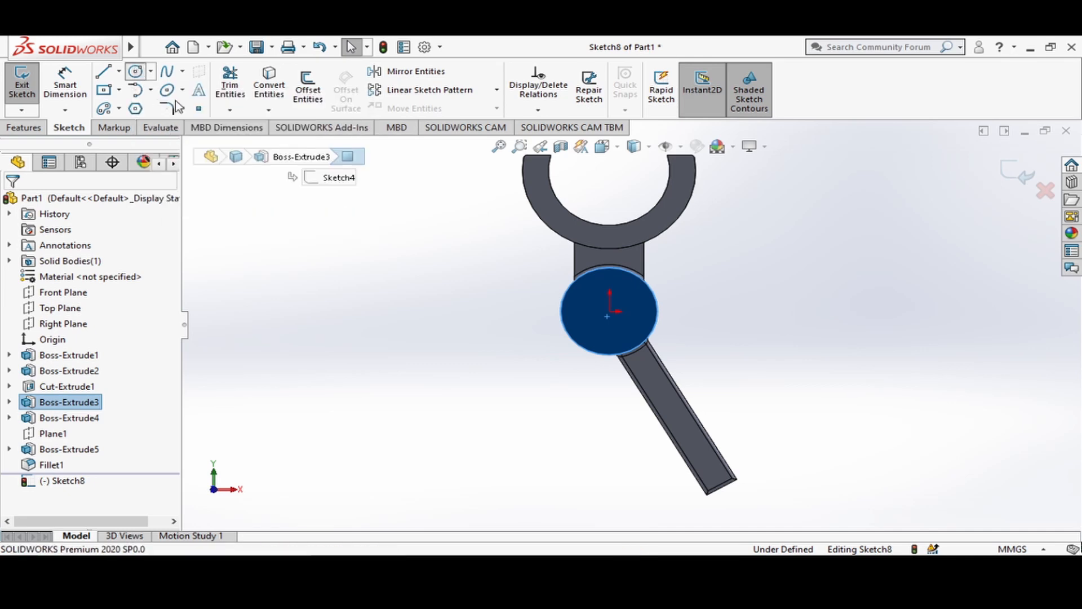
pyautogui.click(610, 311)
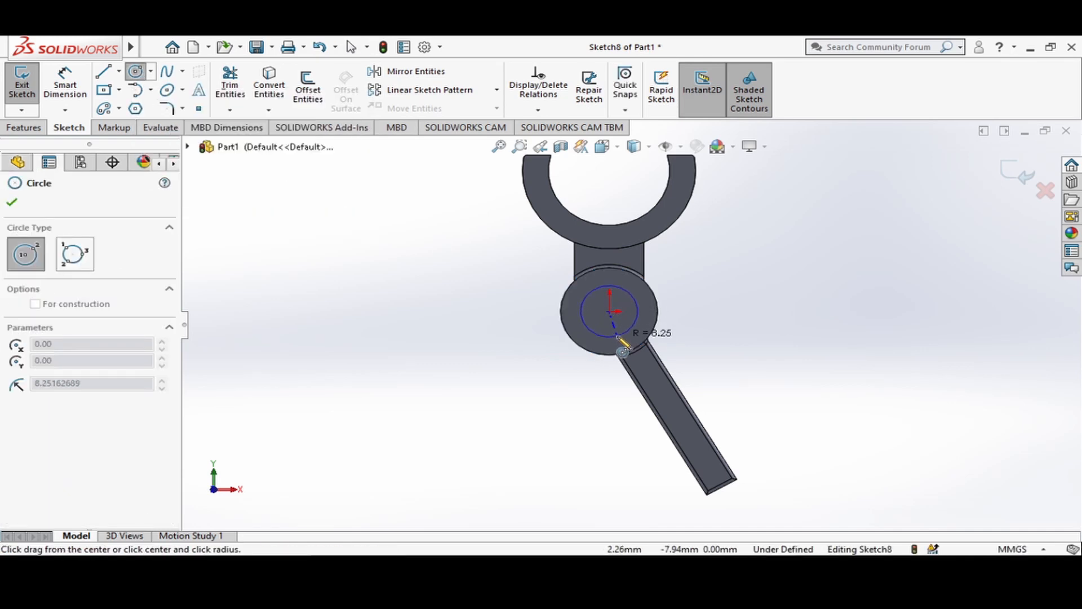
pyautogui.click(630, 337)
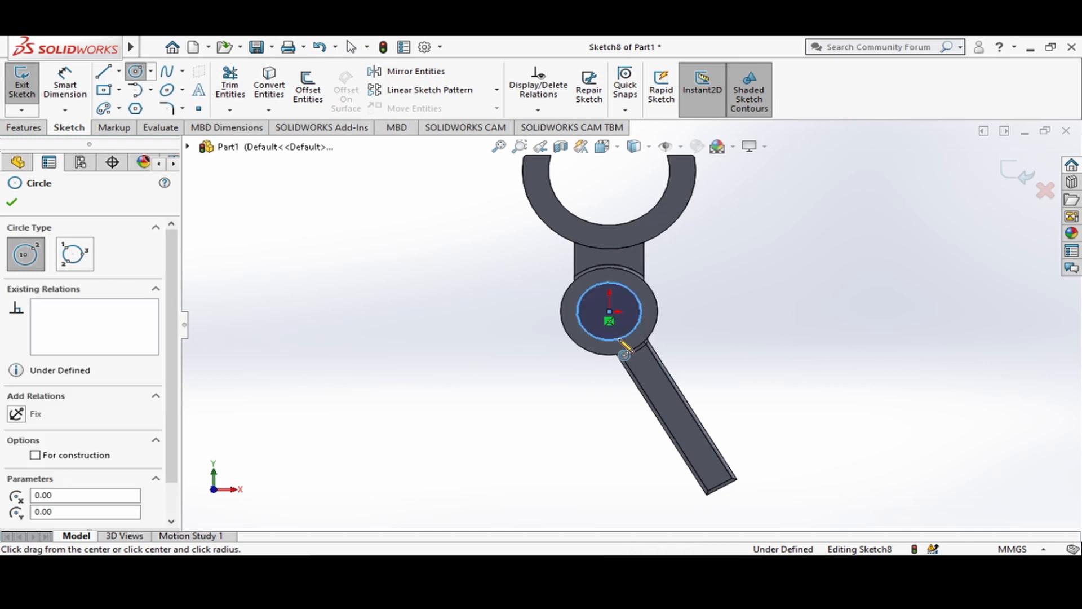
# Step: Dimension the circle on the cylinder's end face with a diameter of 15 mm
pyautogui.click(65, 84)
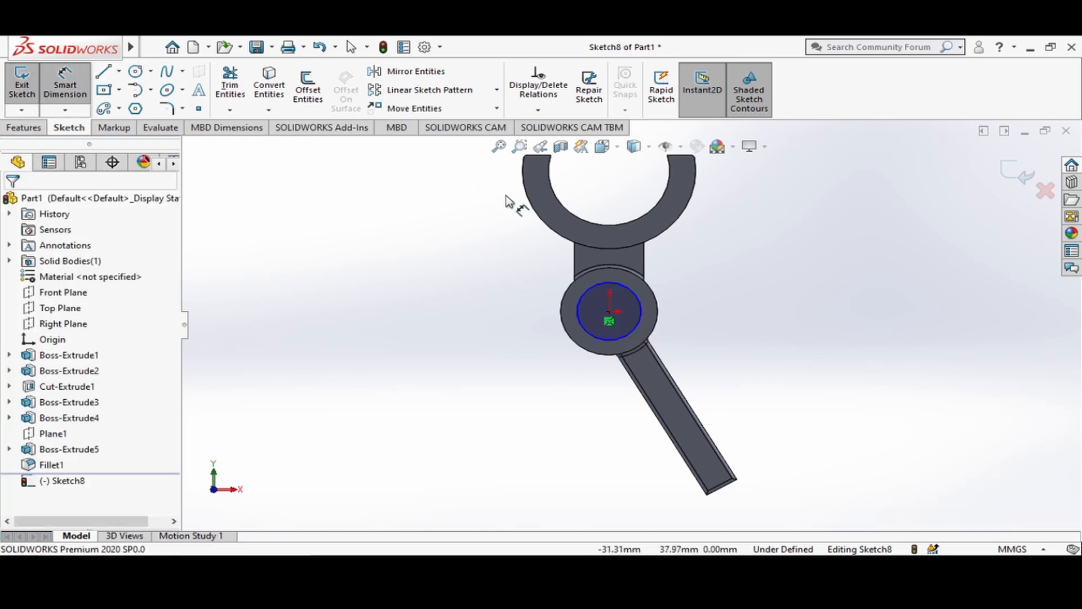
pyautogui.click(638, 304)
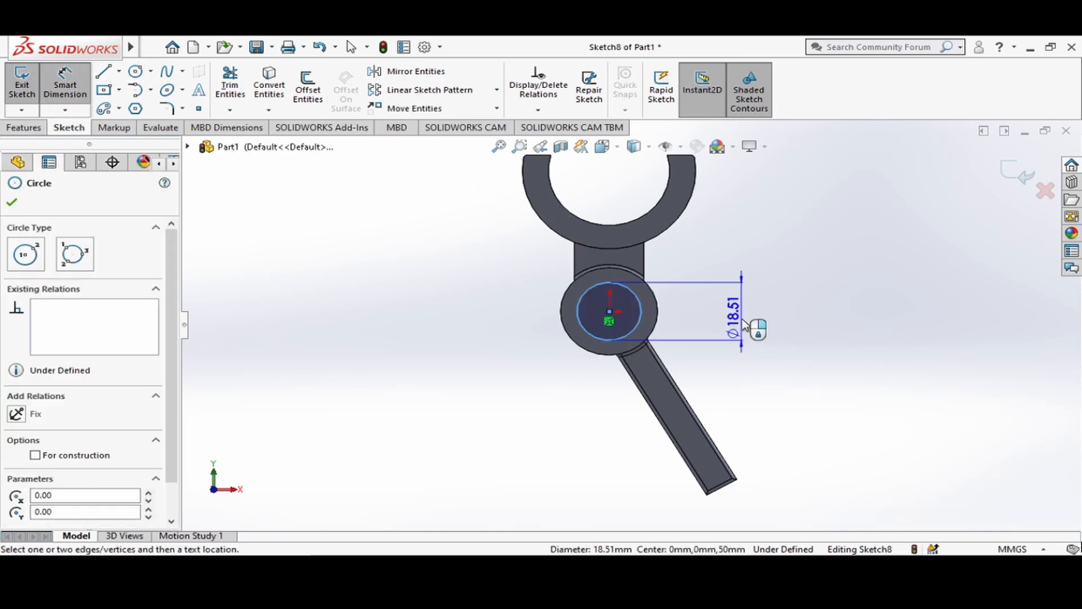
pyautogui.click(767, 315)
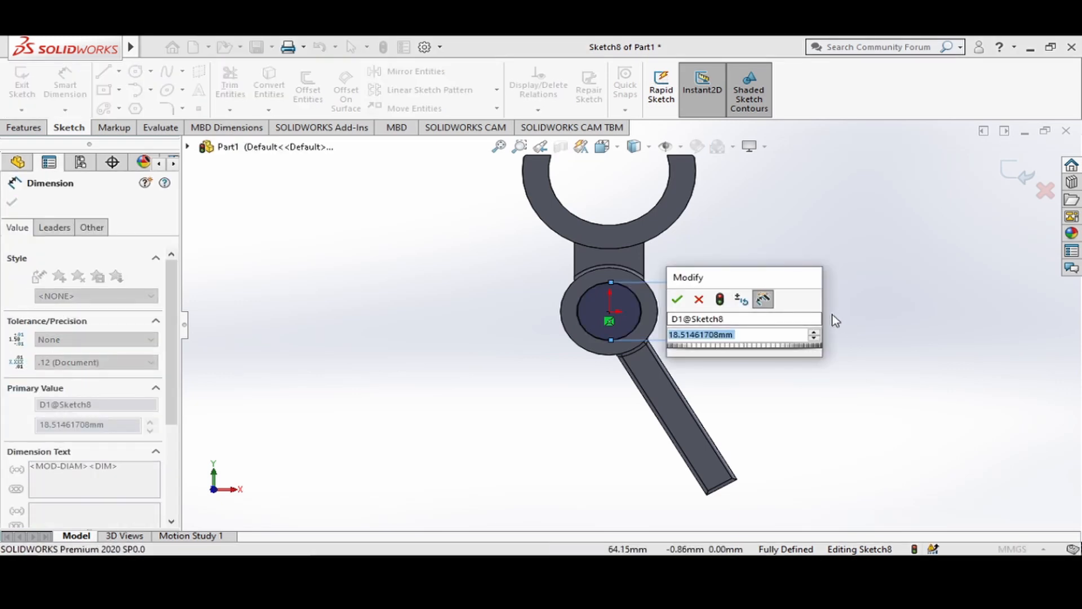
pyautogui.write('15')
pyautogui.press('Return')
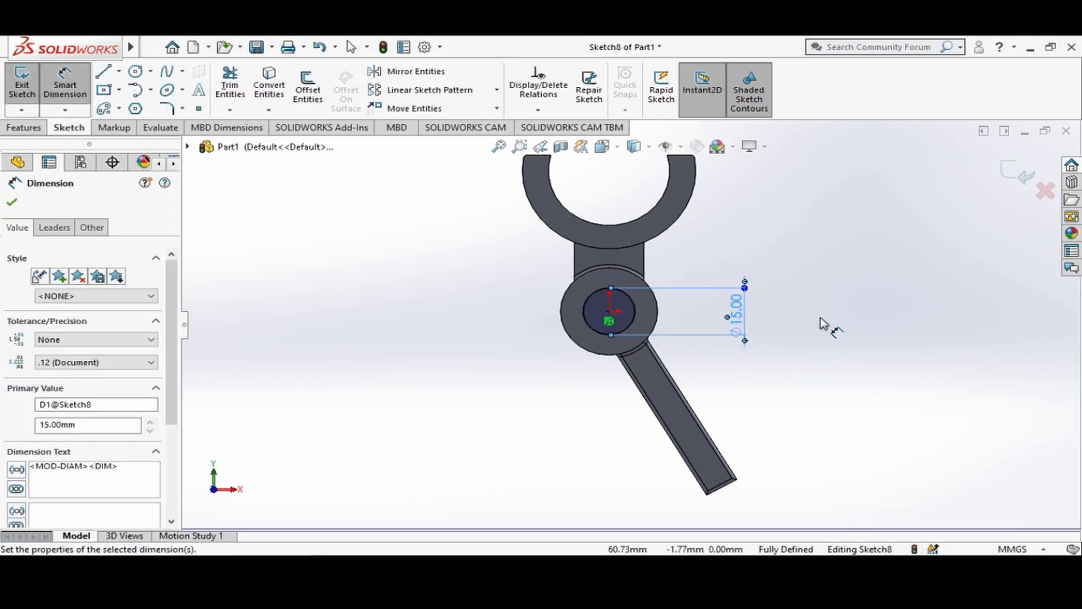
# Step: Extrude-cut the 15 mm circle with the Through All end condition to bore the cylinder along its full length
pyautogui.click(23, 129)
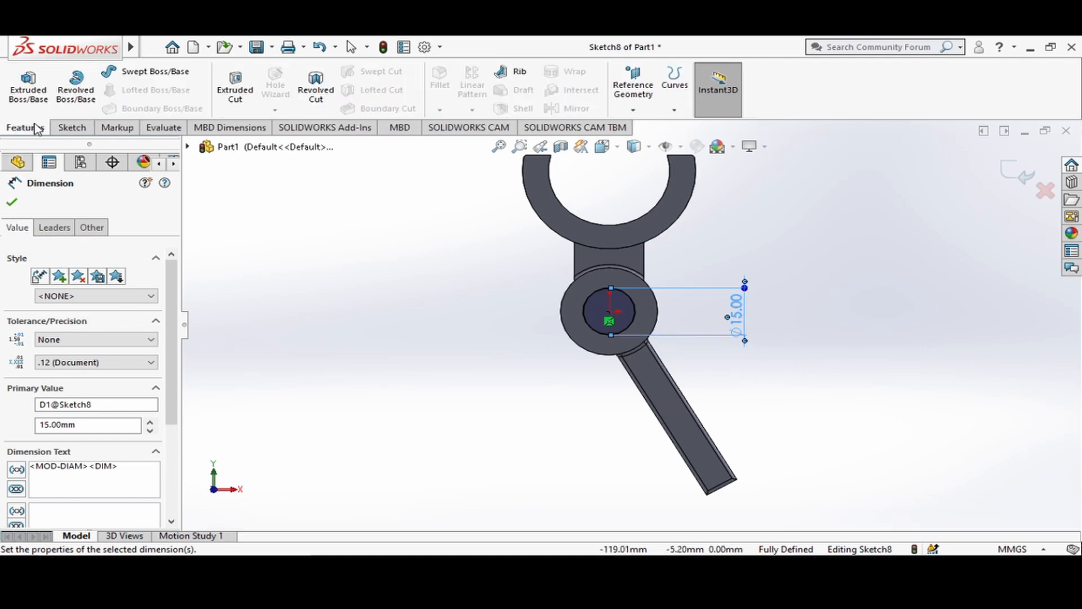
pyautogui.click(247, 102)
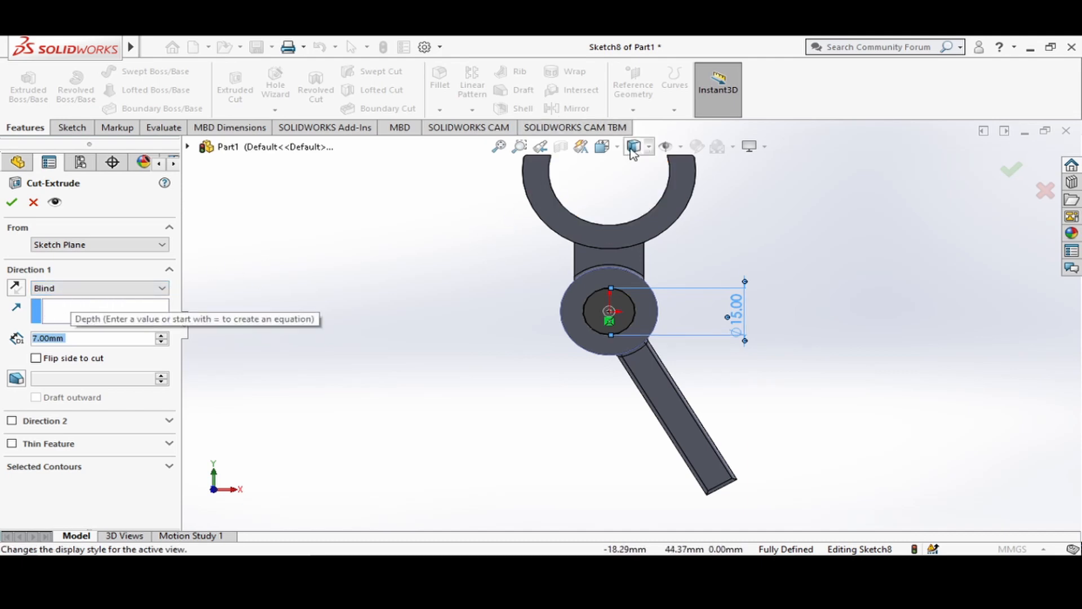
pyautogui.click(605, 148)
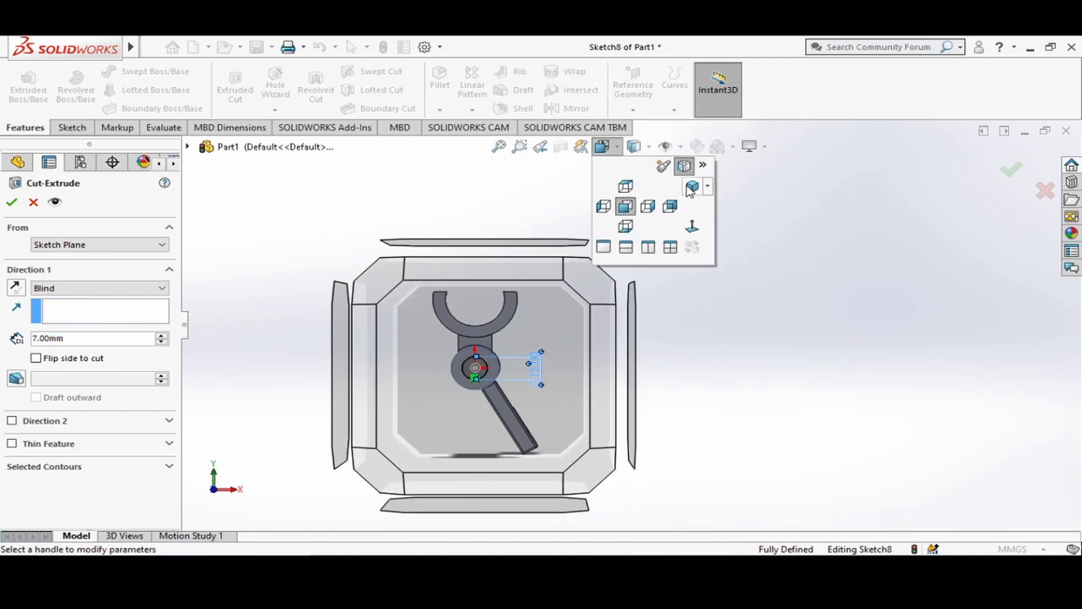
pyautogui.click(692, 188)
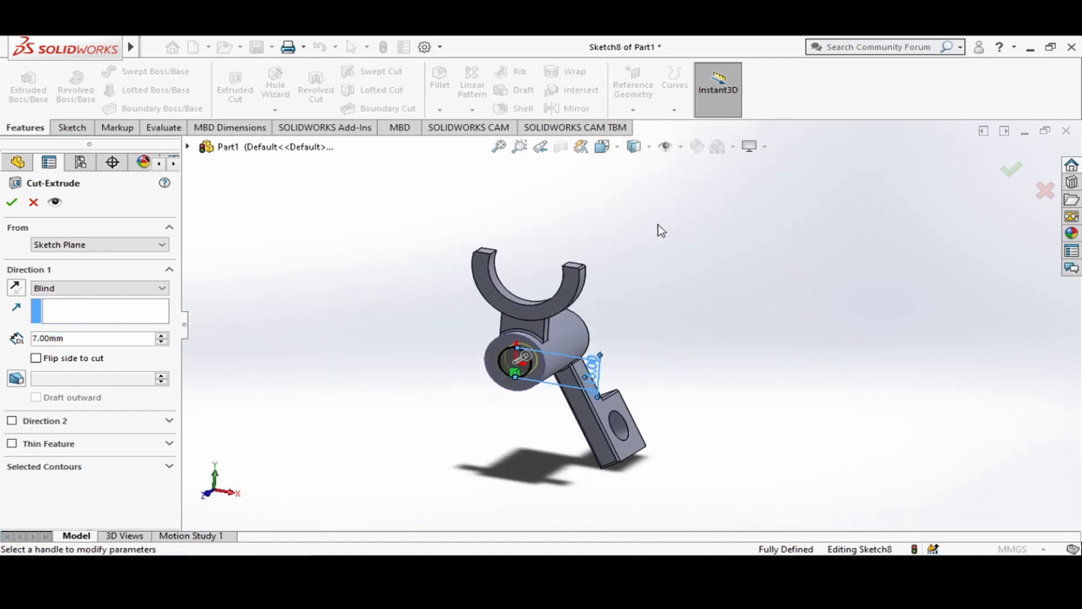
pyautogui.click(121, 289)
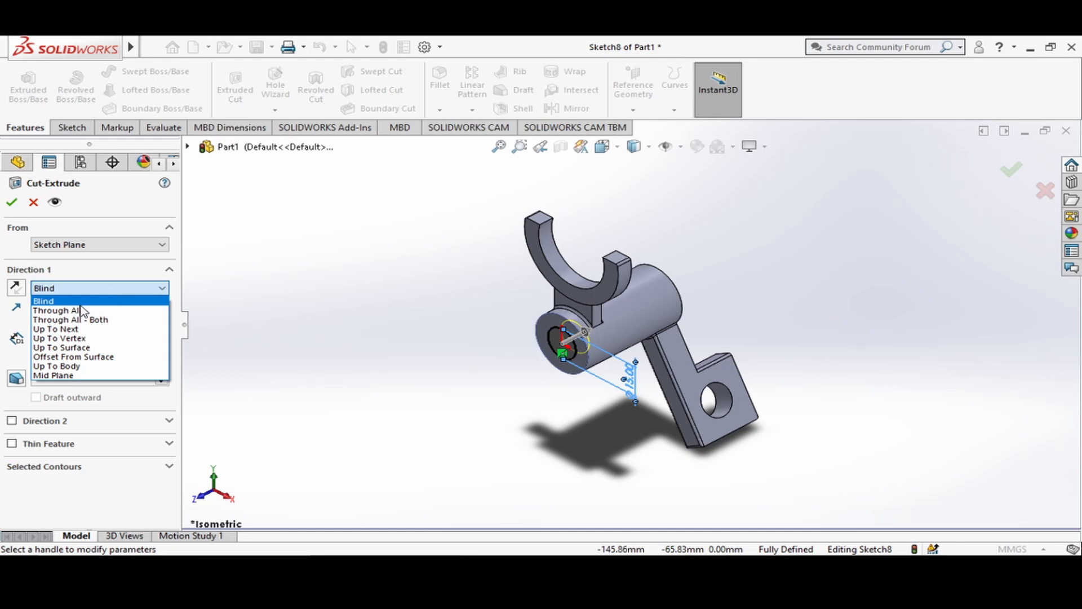
pyautogui.click(81, 311)
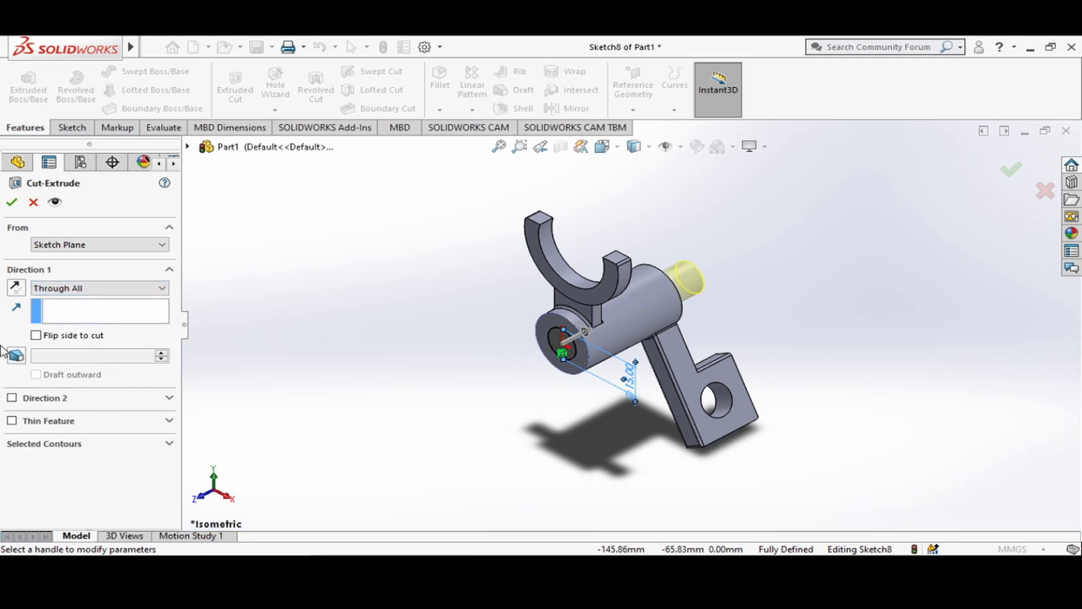
pyautogui.click(11, 205)
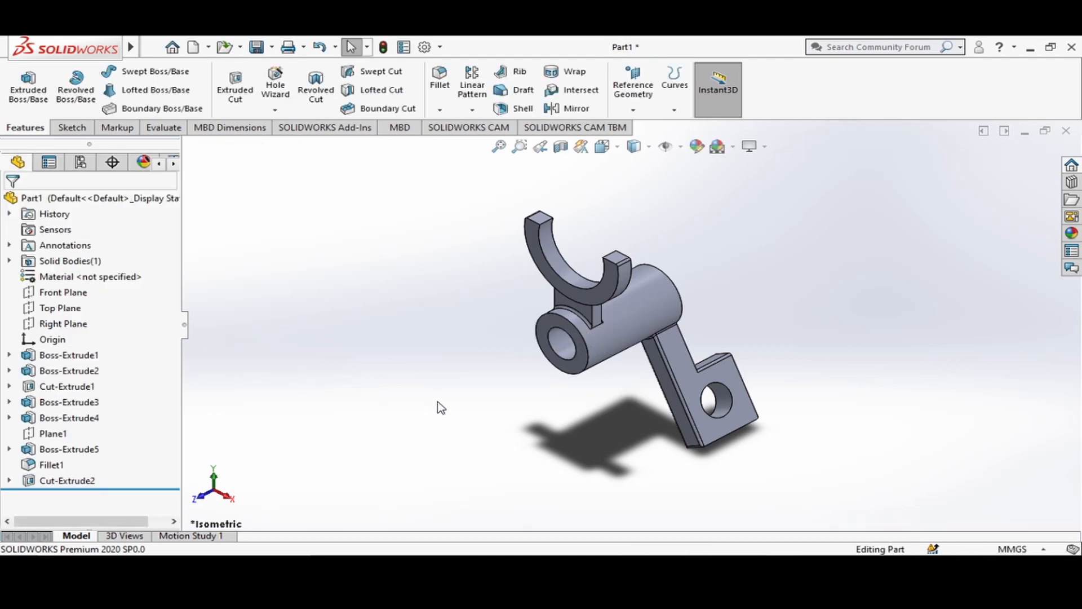
pyautogui.moveTo(505, 406); pyautogui.dragTo(548, 292, button='middle')
pyautogui.hotkey('ctrl', '7')
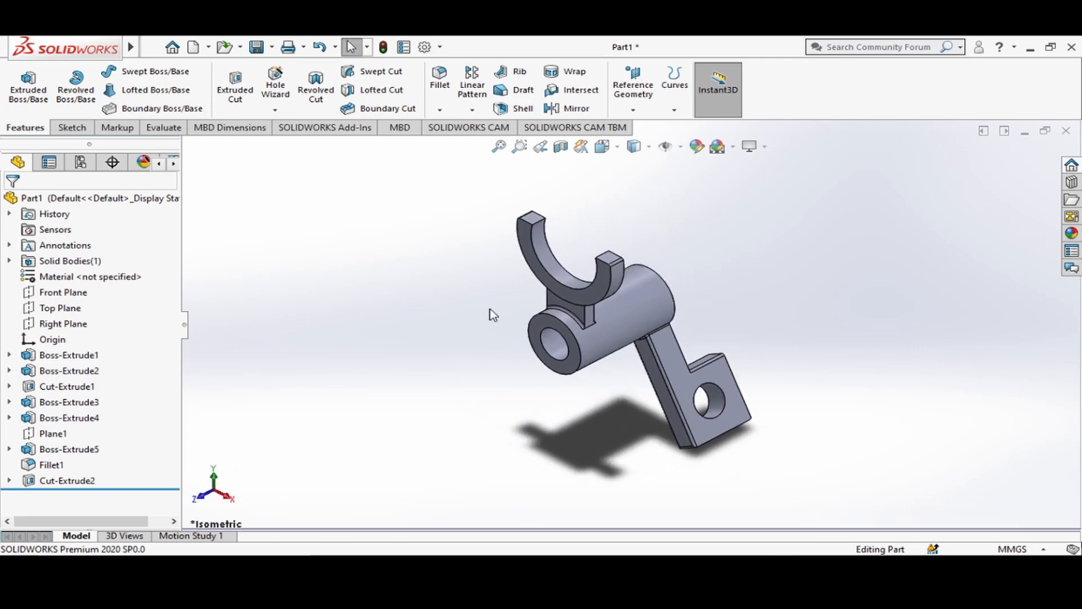